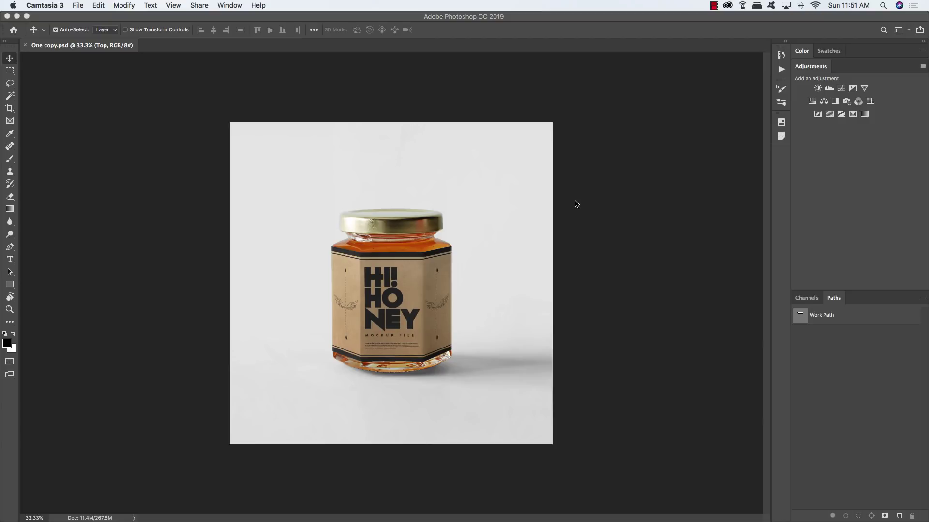
Step: Add a solid color fill layer directly above the Background layer with the color 1e2f35
left_click(598, 226)
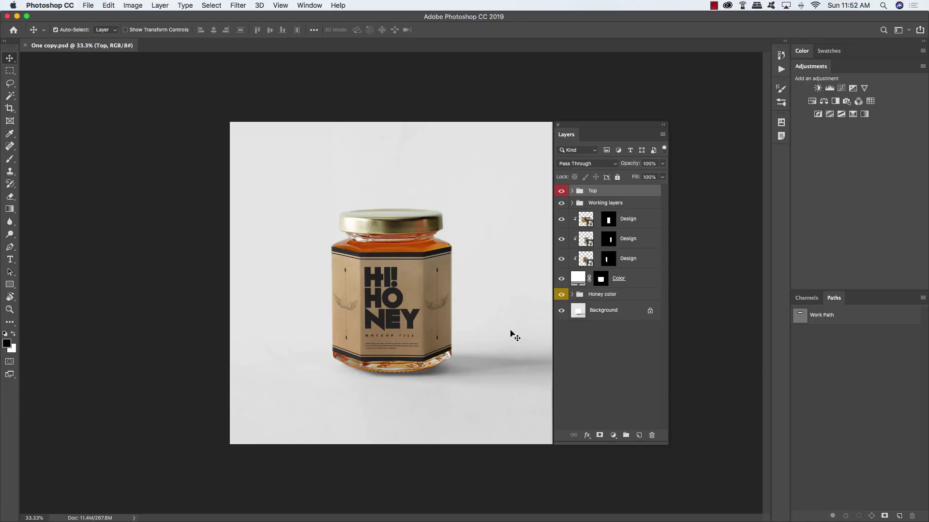
left_click(633, 311)
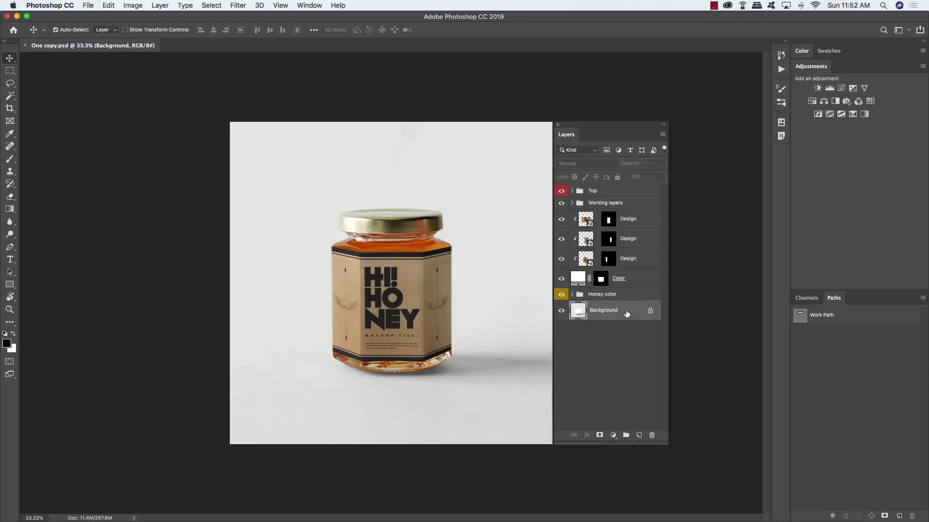
left_click(614, 435)
left_click(625, 444)
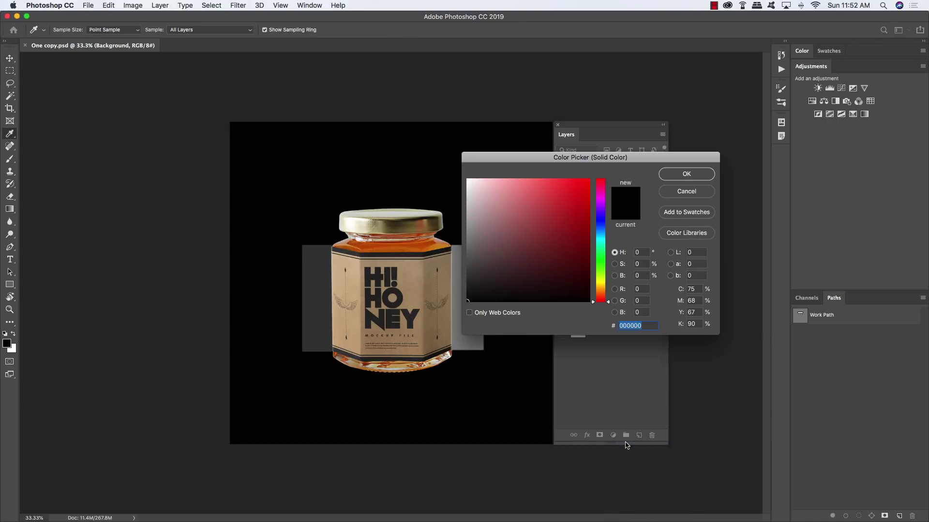
type("1")
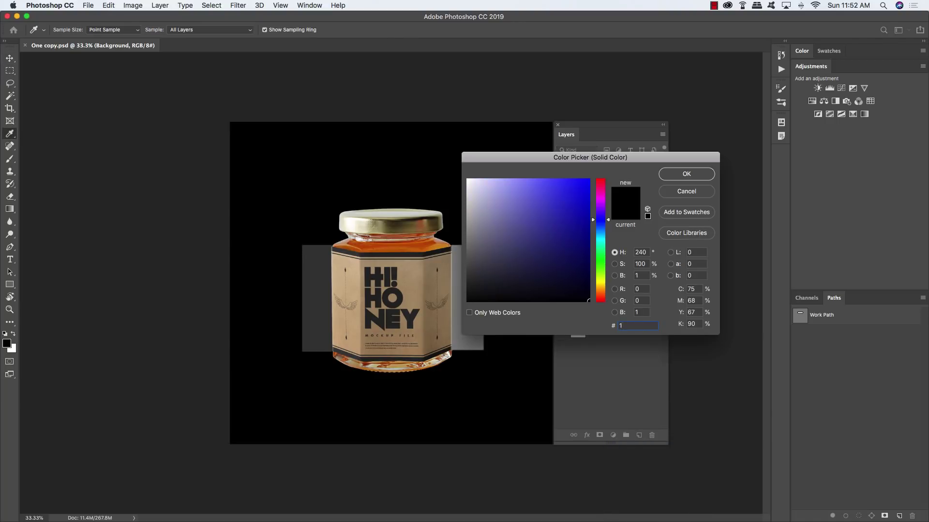
type("e2")
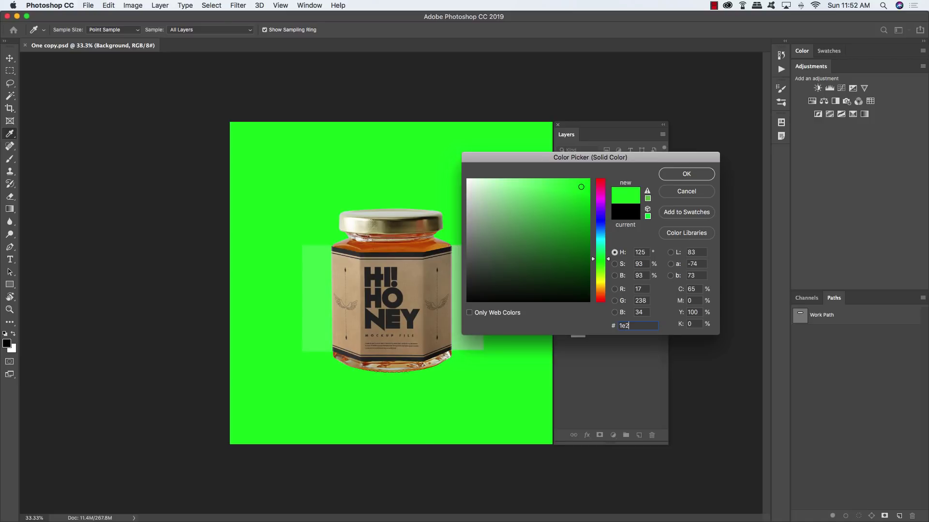
type("f35")
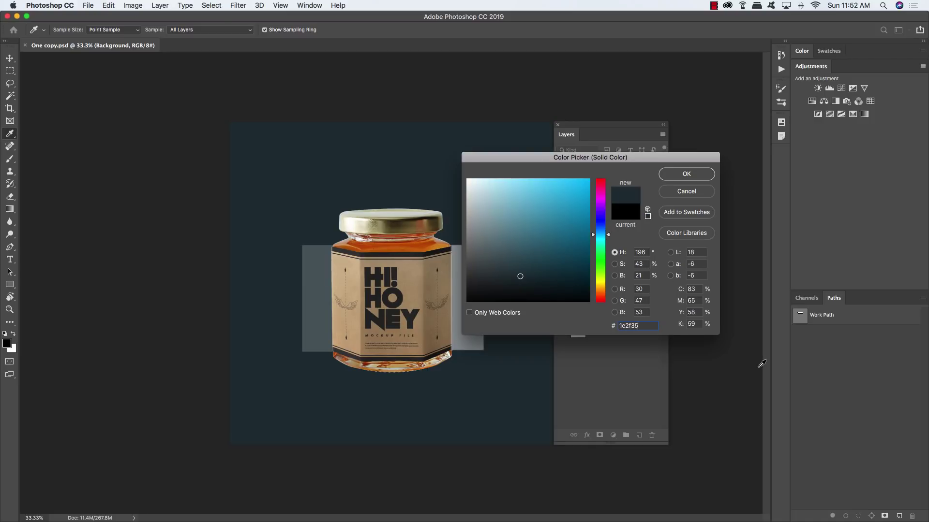
left_click(686, 175)
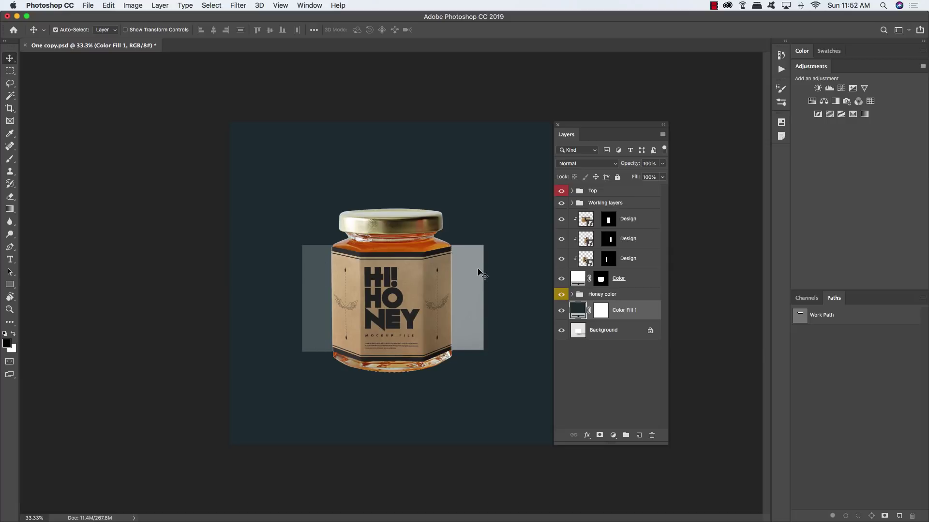
Step: Load the Color layer's mask as a selection and apply it as a layer mask on the Working layers group
left_click(629, 279)
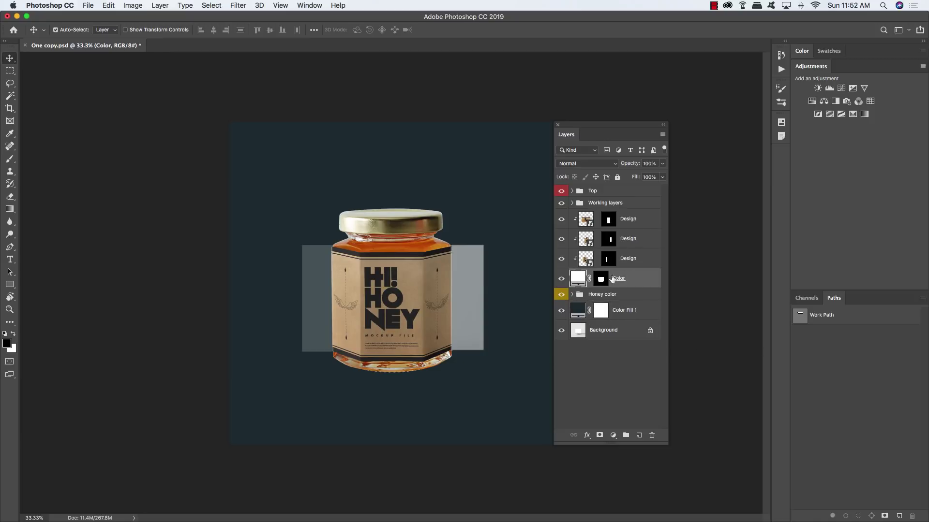
left_click(601, 279, "super")
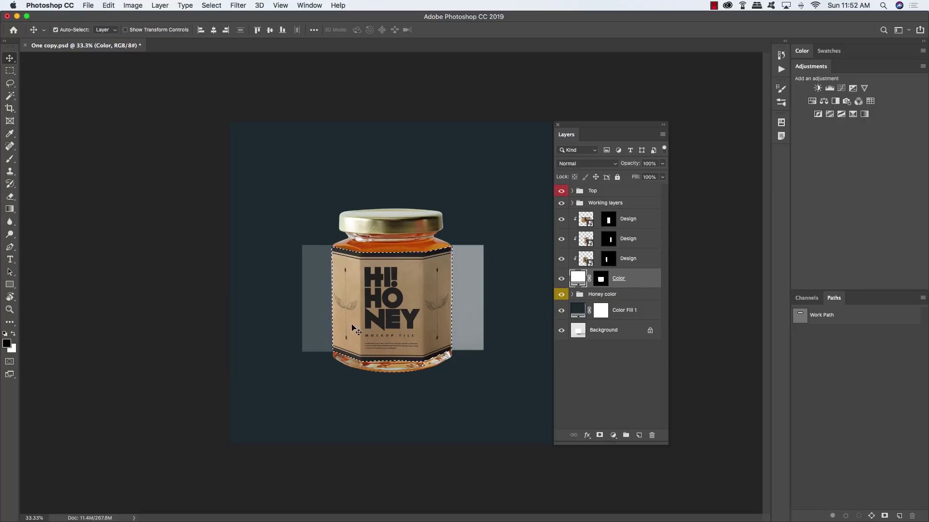
left_click(589, 205)
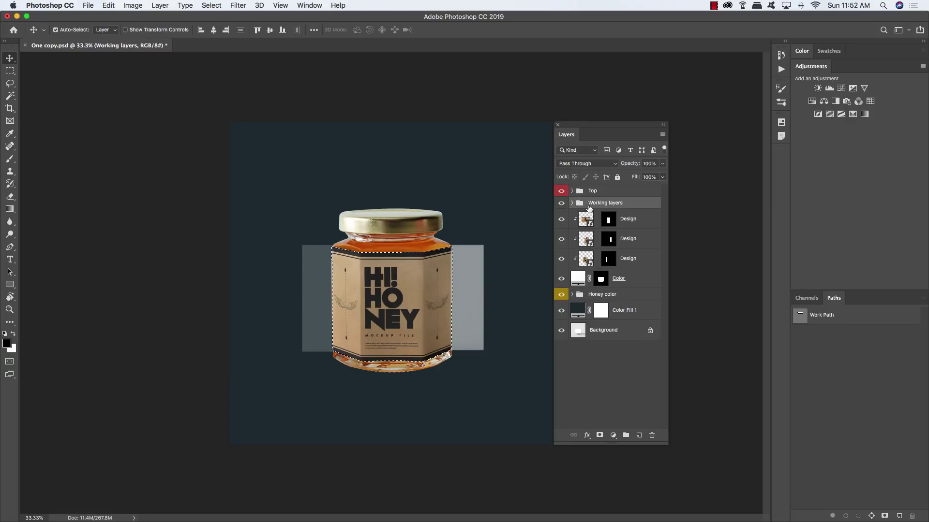
left_click(561, 203)
left_click(561, 204)
left_click(561, 203)
left_click(561, 203)
left_click(561, 204)
left_click(561, 204)
left_click(561, 204)
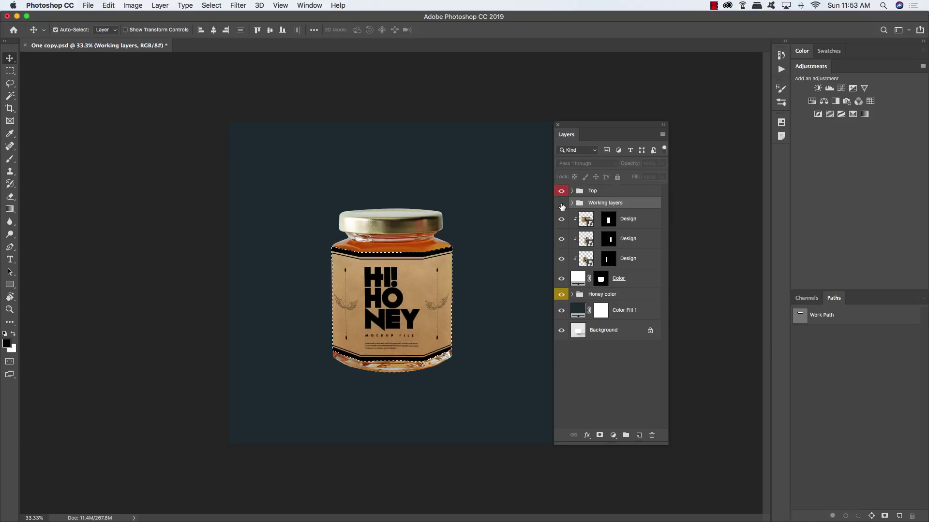
left_click(561, 204)
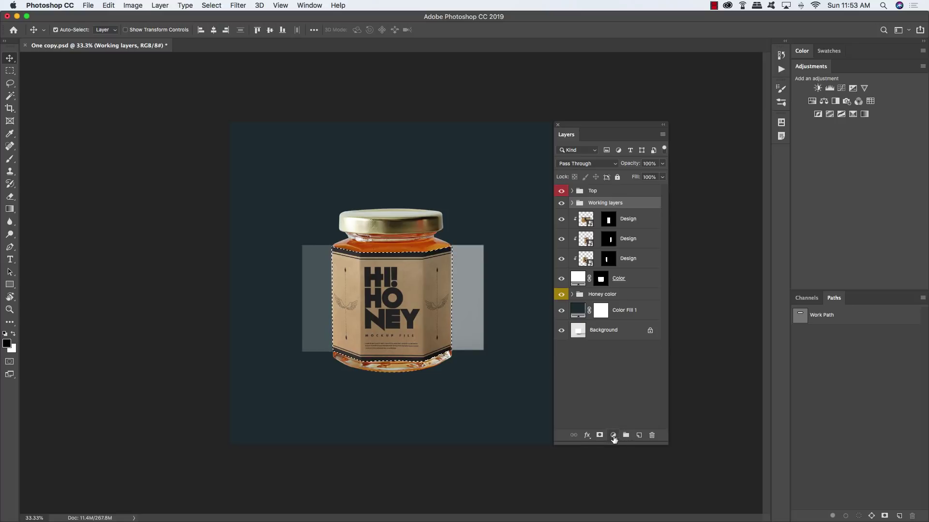
left_click(600, 437)
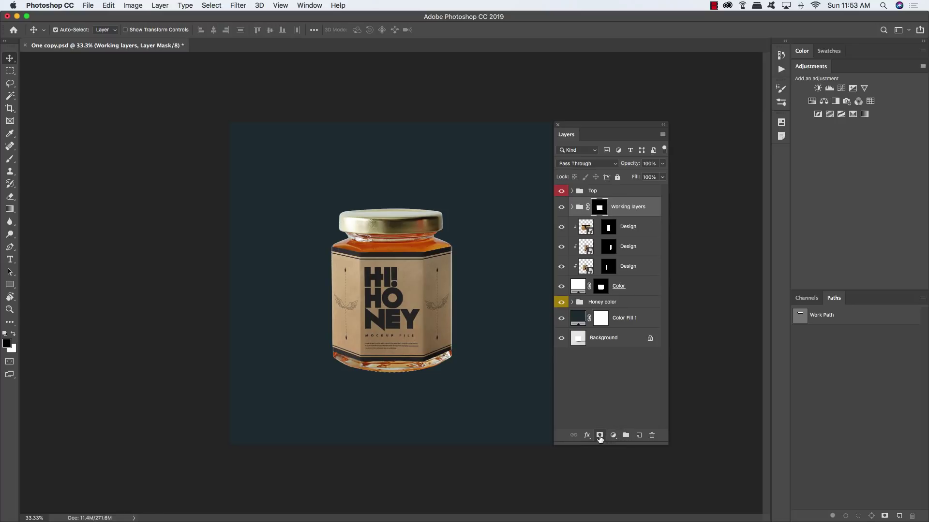
Step: Group the Working layers group, the three Design layers and the Color layer, and name the new group Label
left_click(648, 208)
left_click(645, 288, "shift")
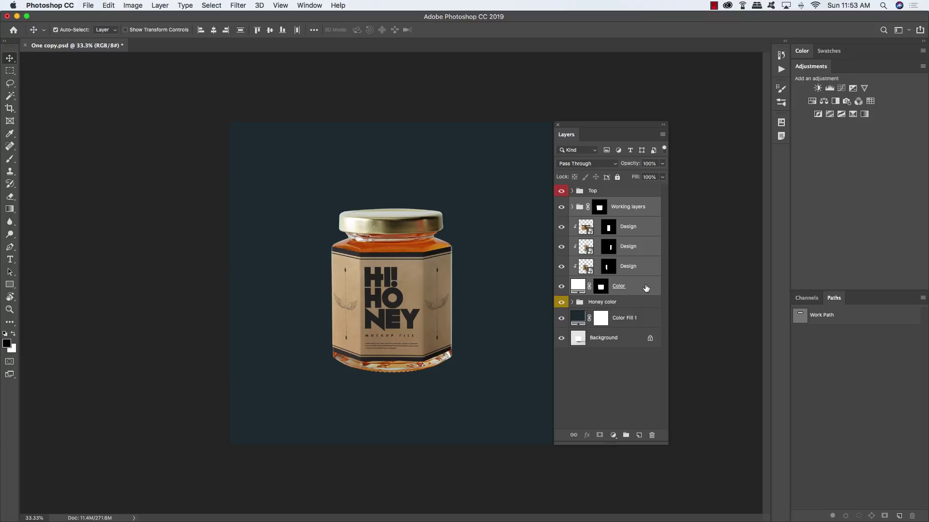
key("super+g")
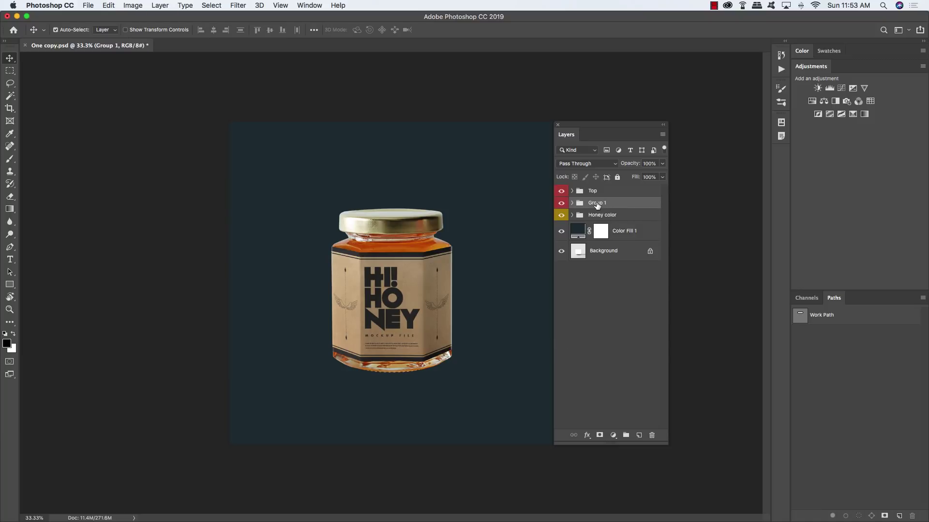
double_click(596, 204)
type("Label")
key("Return")
Step: Change the blend mode of the Color Fill 1 layer to Multiply
key("super+equal")
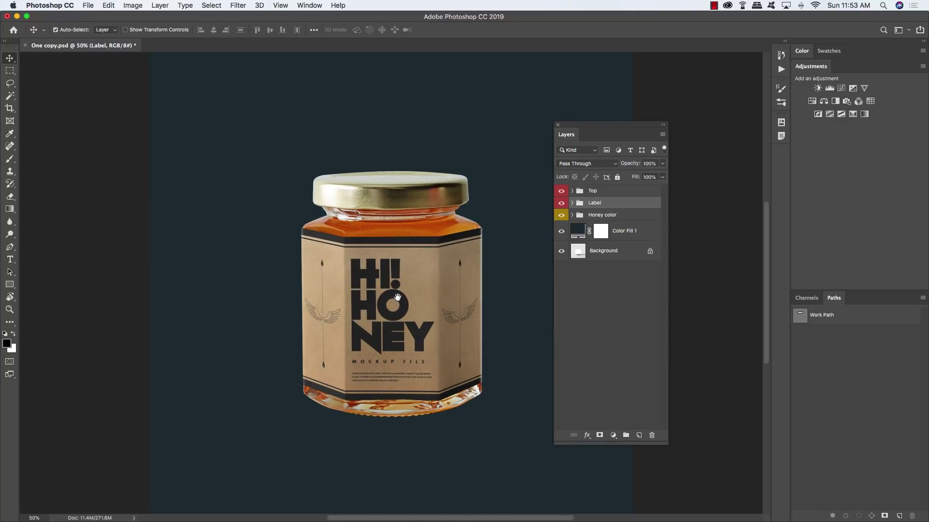
scroll(398, 298, "down", 3)
scroll(397, 298, "right", 3)
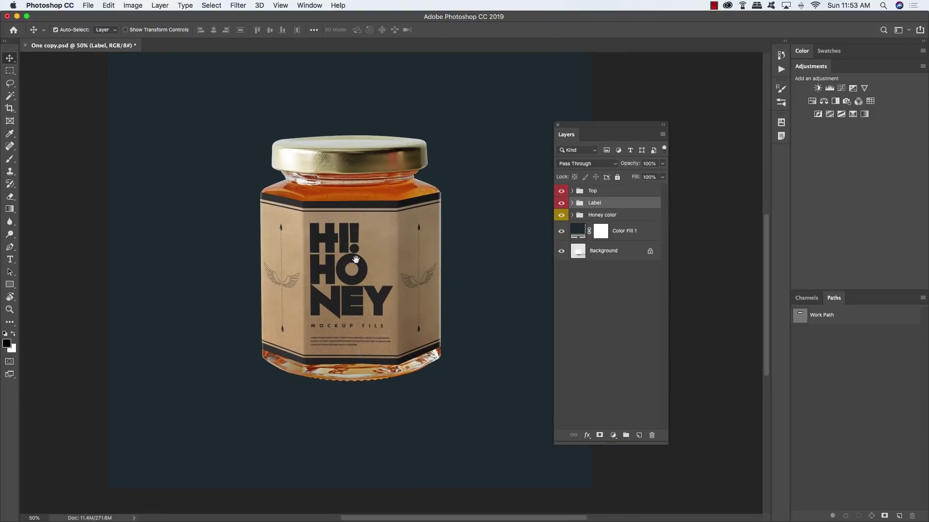
left_click(613, 252)
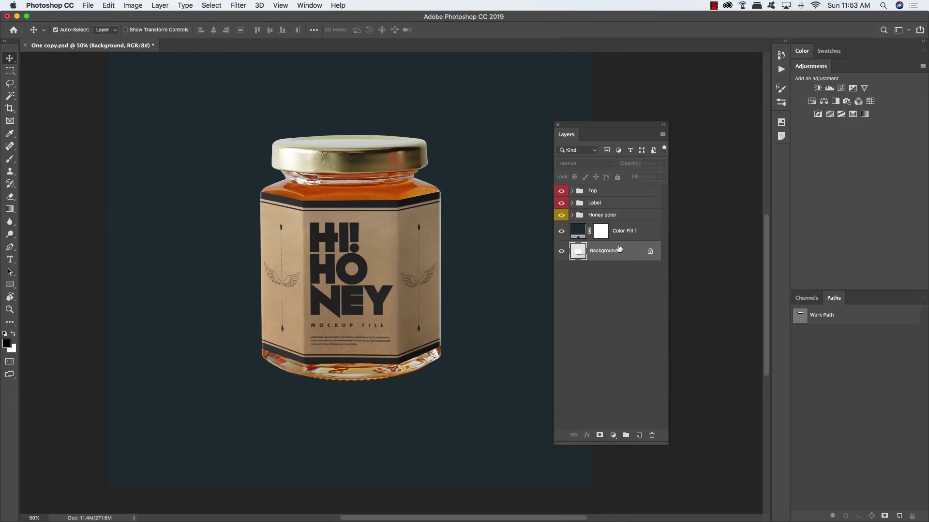
left_click(630, 232)
left_click(593, 163)
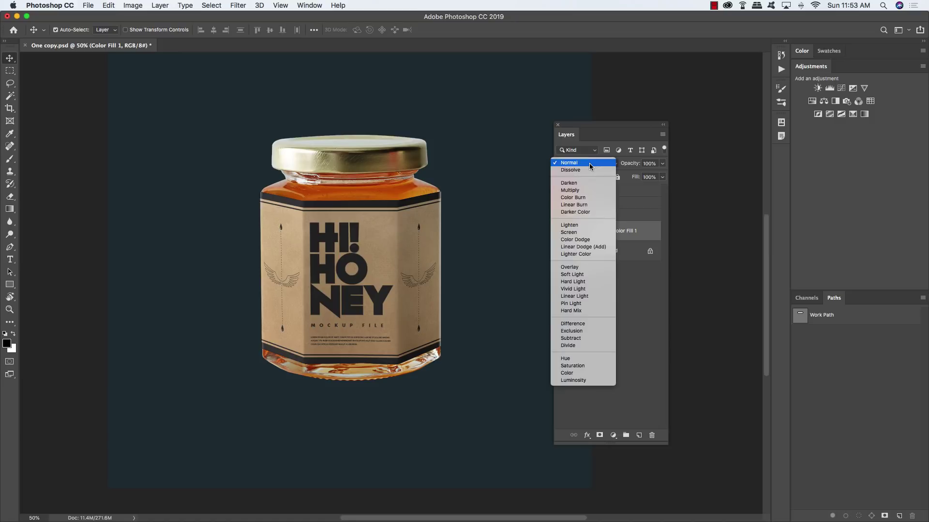
left_click(584, 191)
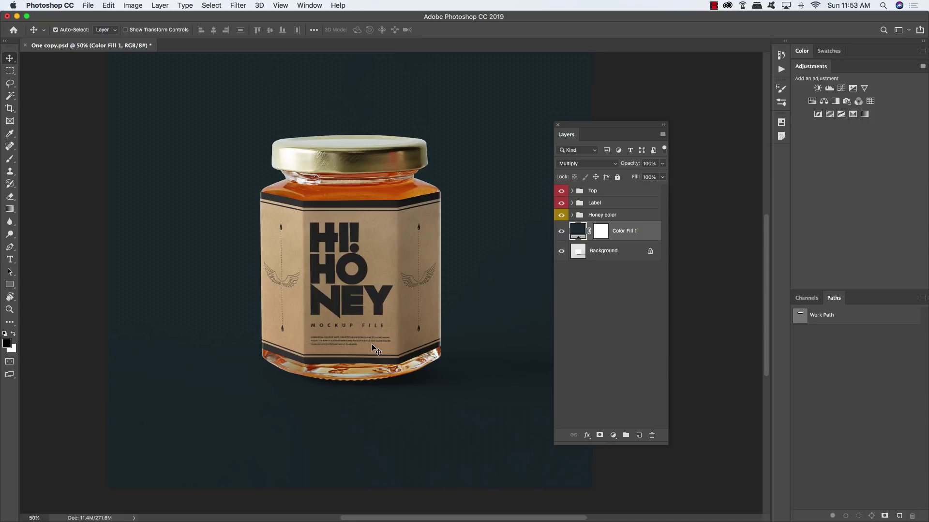
Step: Trace a closed Pen path along the label's left edge and around the area just outside it, and convert it to a selection
key("super+plus")
key("super+plus")
key("p")
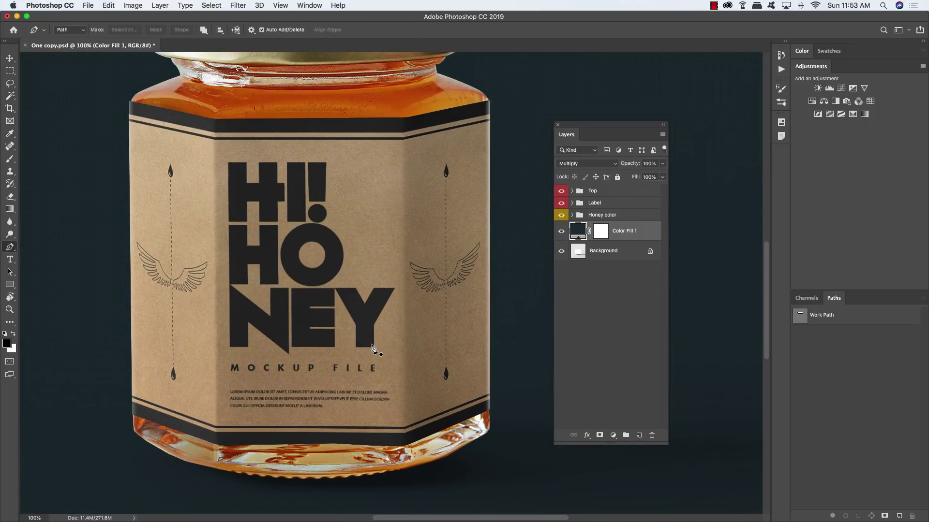
left_click_drag(100, 218, 256, 253)
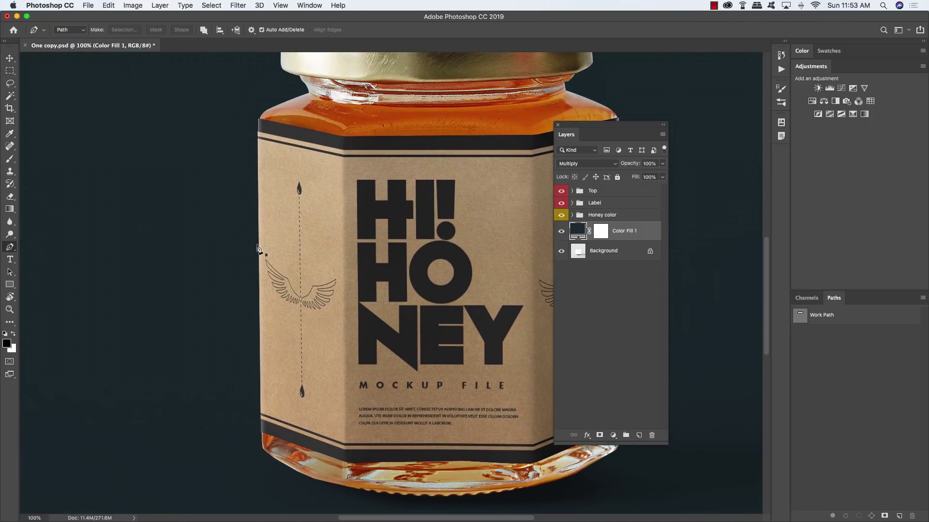
left_click(259, 118)
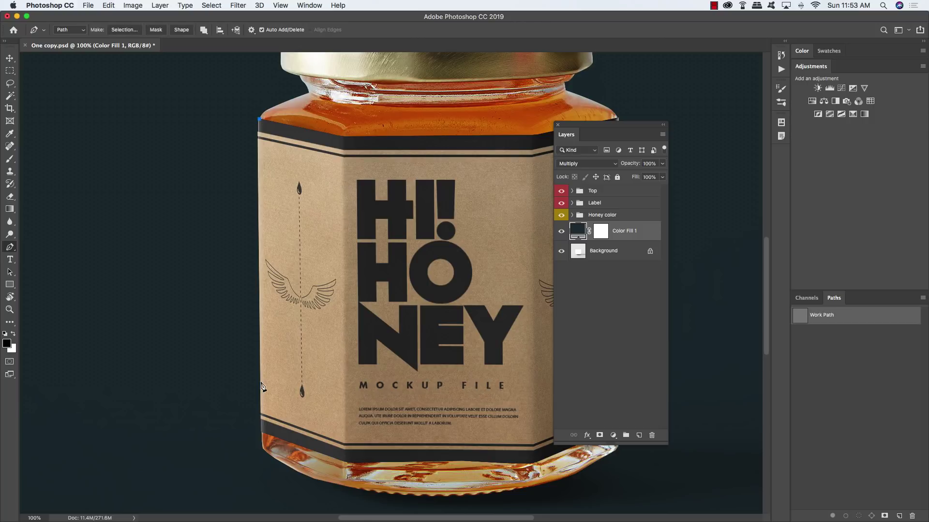
left_click(261, 433)
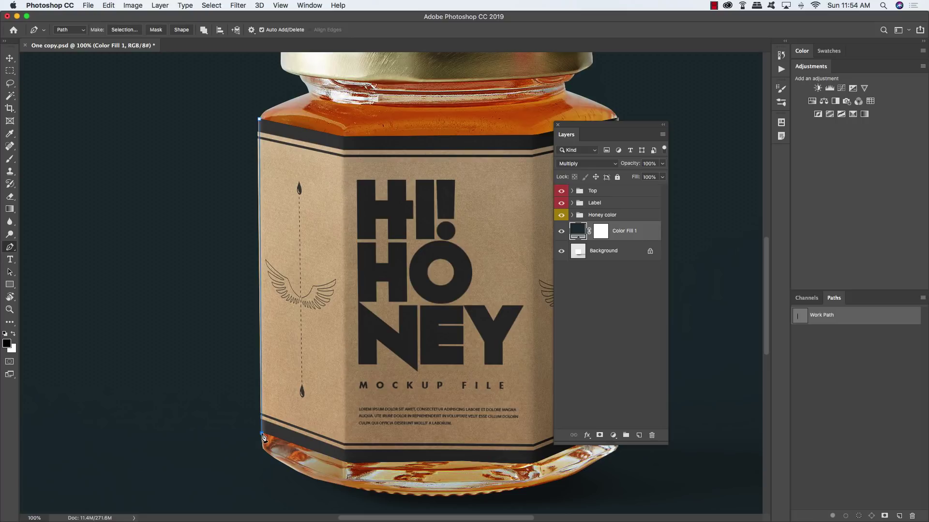
left_click(231, 422)
left_click(201, 191)
left_click(218, 120)
left_click(248, 101)
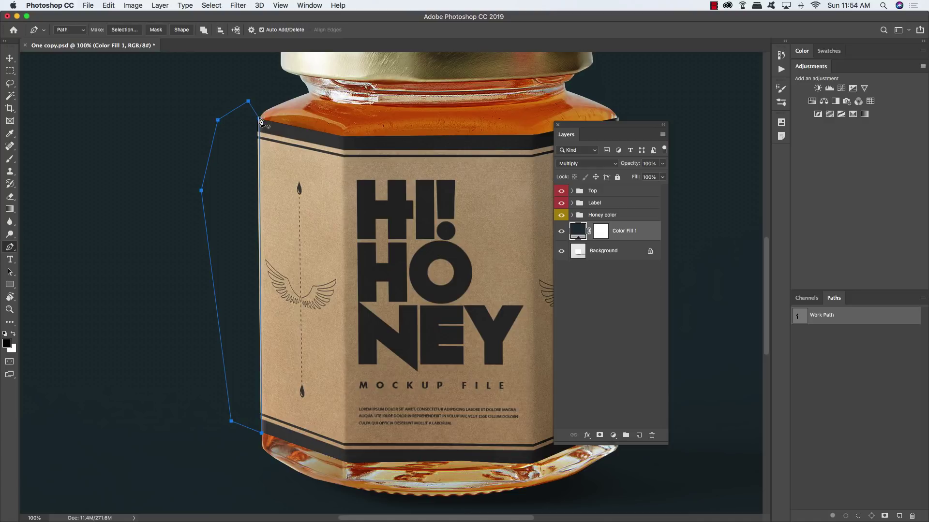
left_click(259, 119)
key("super+Return")
scroll(251, 123, "right", 5)
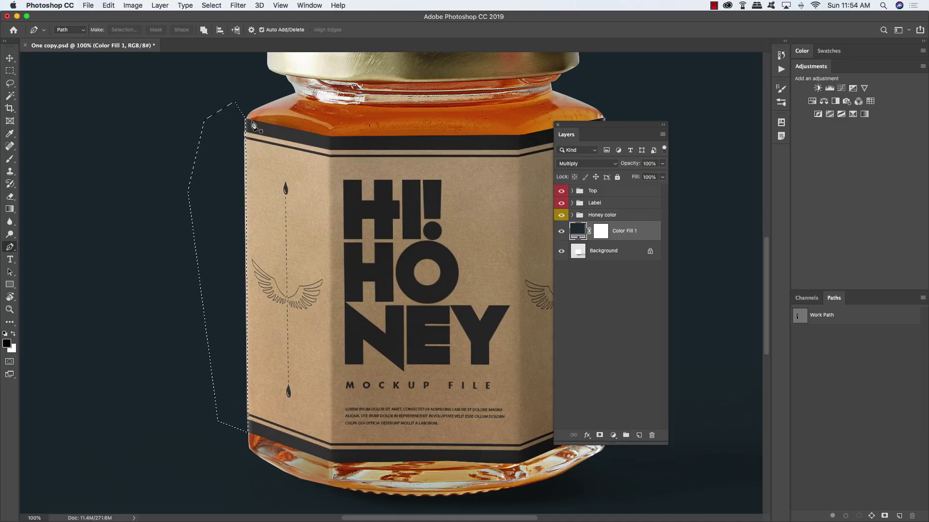
Step: Invert the selection and apply it as a layer mask on the Label group
left_click(212, 5)
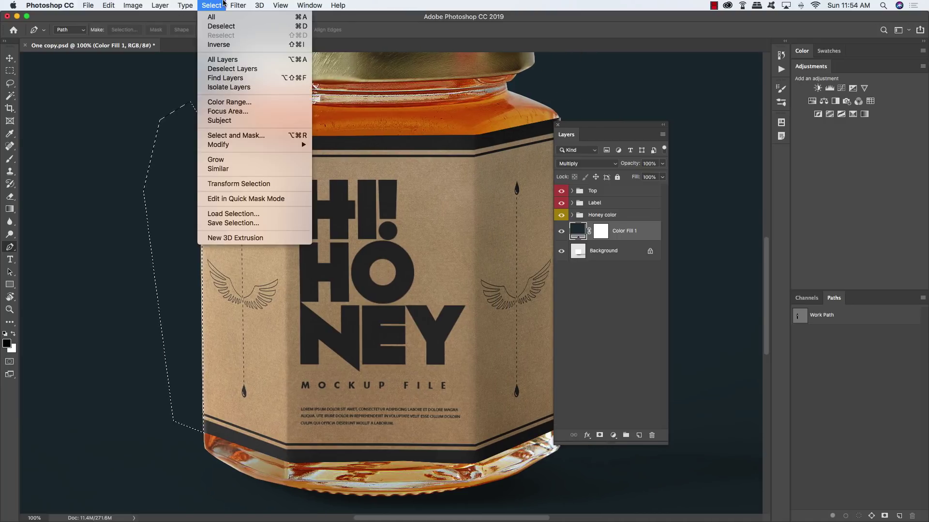
left_click(219, 44)
left_click(629, 203)
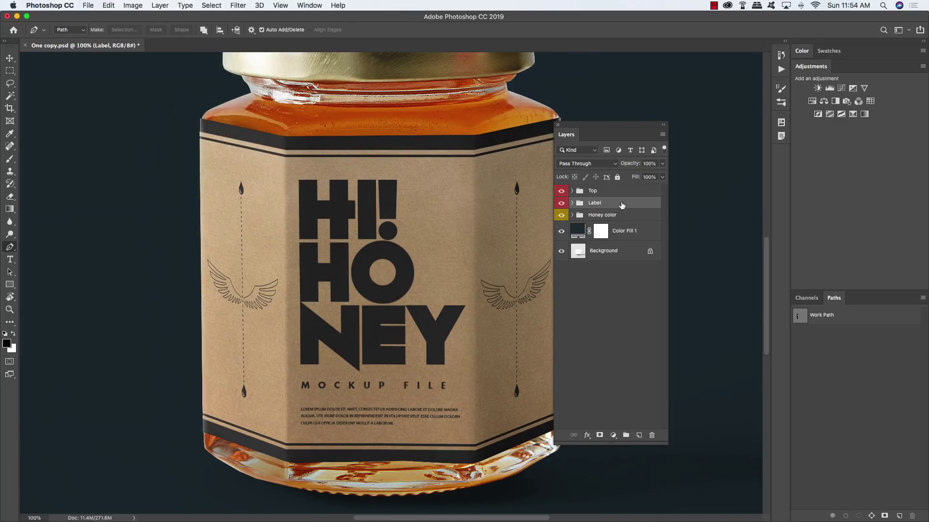
left_click(599, 436)
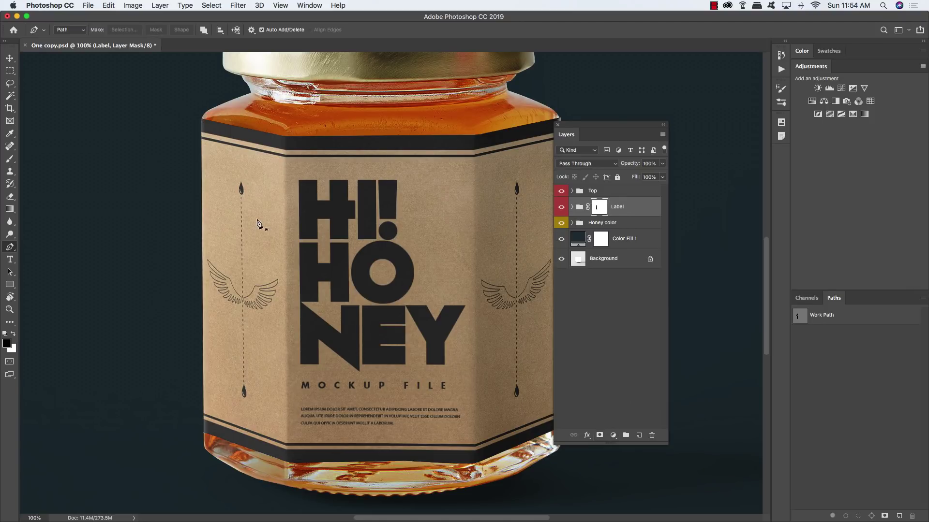
Step: Select the area just outside the label's right edge with a closed Pen path and fill it with black on the Label group's mask
left_click_drag(420, 245, 238, 238)
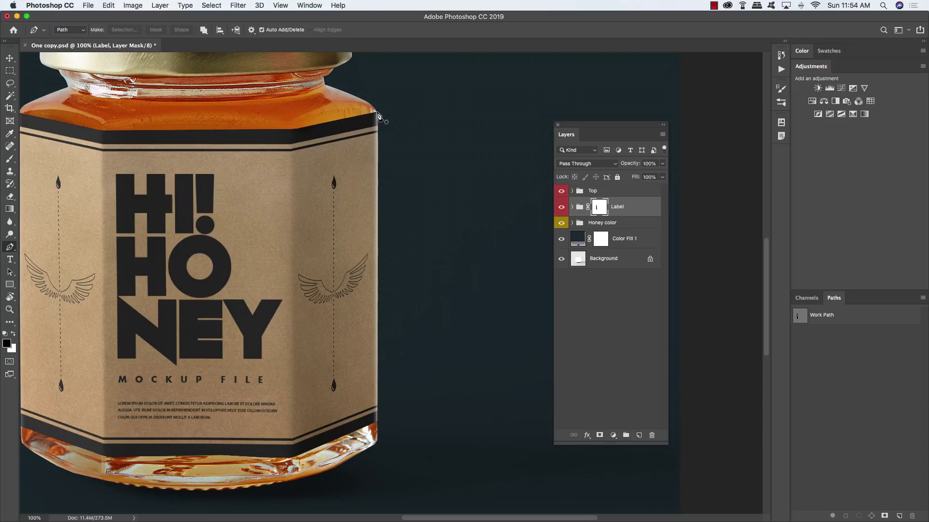
left_click(377, 112)
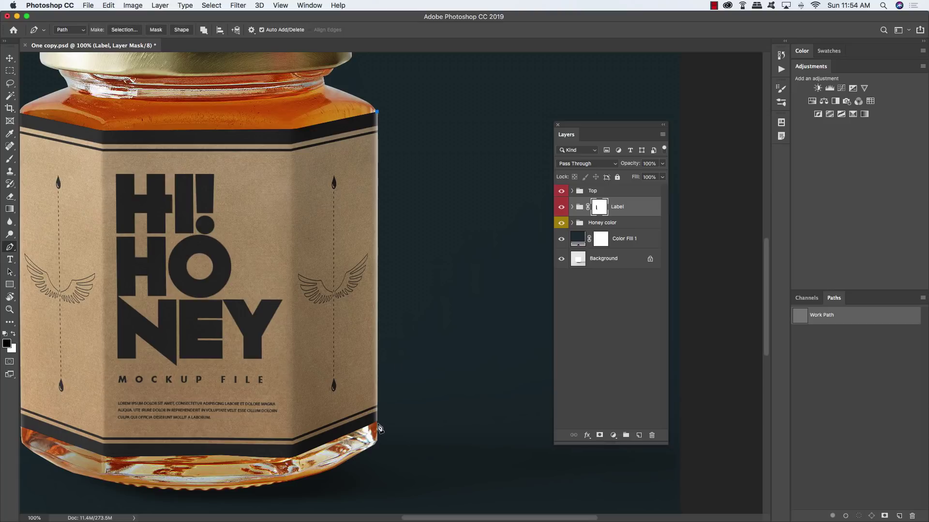
left_click(376, 424)
left_click(431, 367)
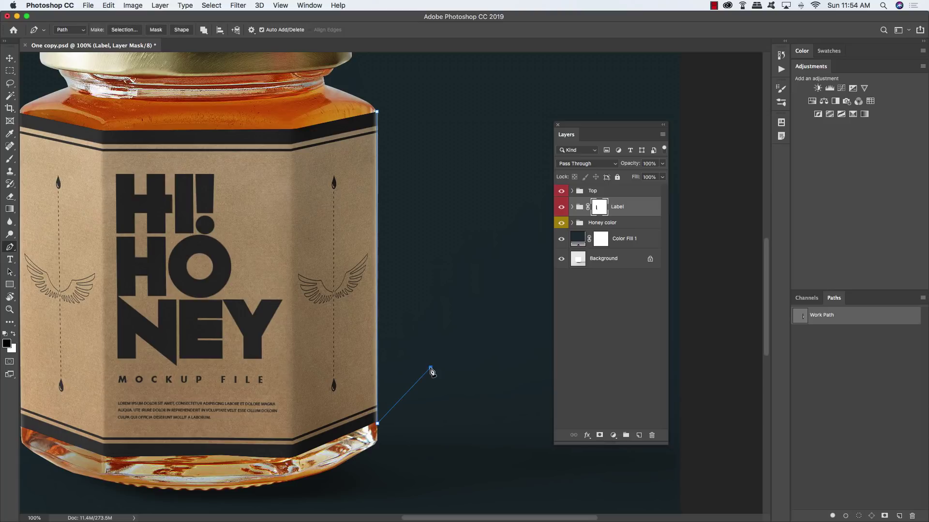
left_click(441, 113)
left_click(412, 95)
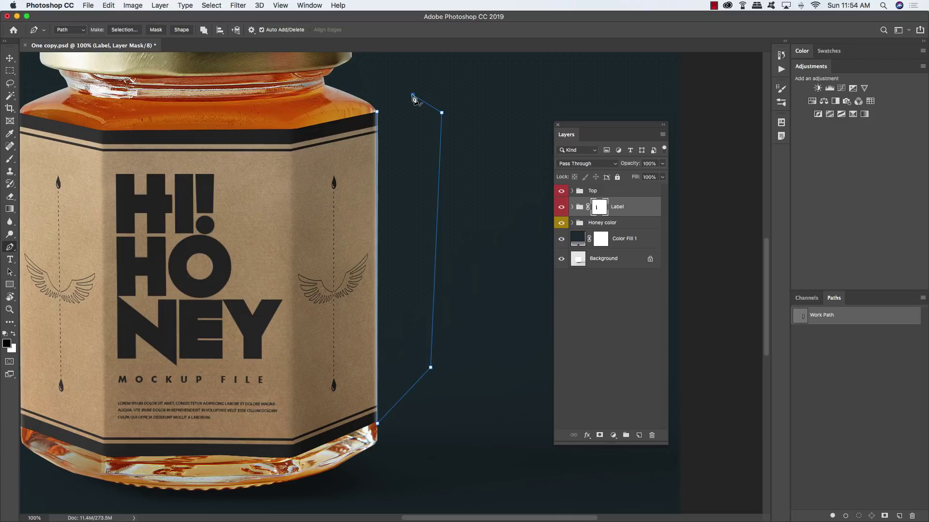
left_click(378, 114)
key("super+Return")
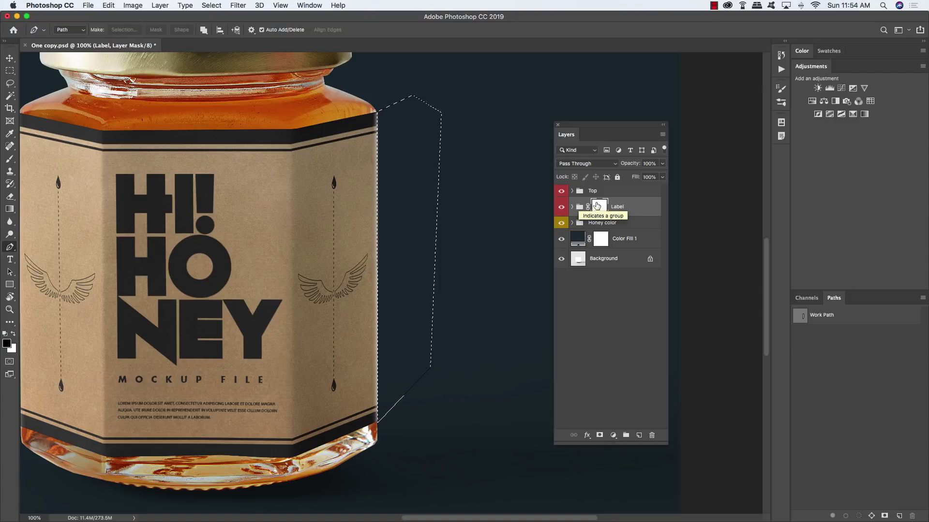
scroll(338, 266, "left", 2)
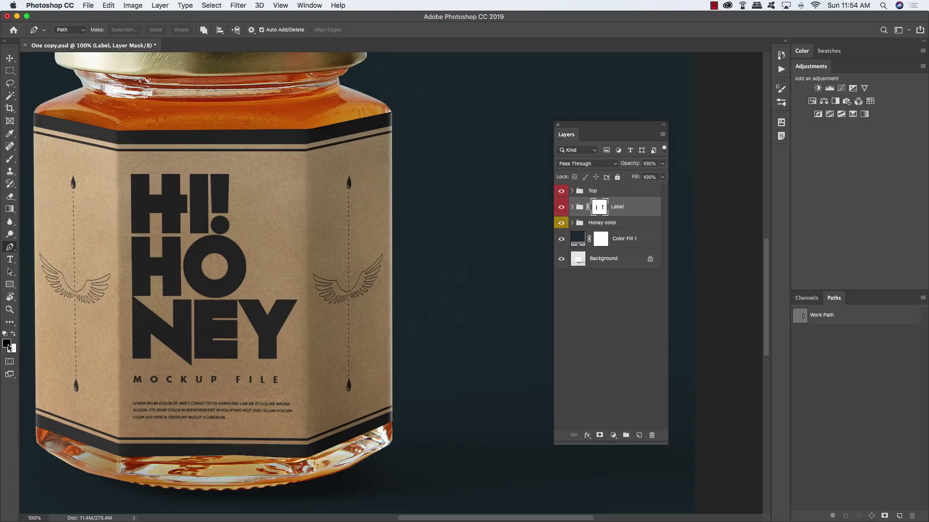
Step: Add a new layer above the Working layers group inside the Label group
key("v")
key("super+0")
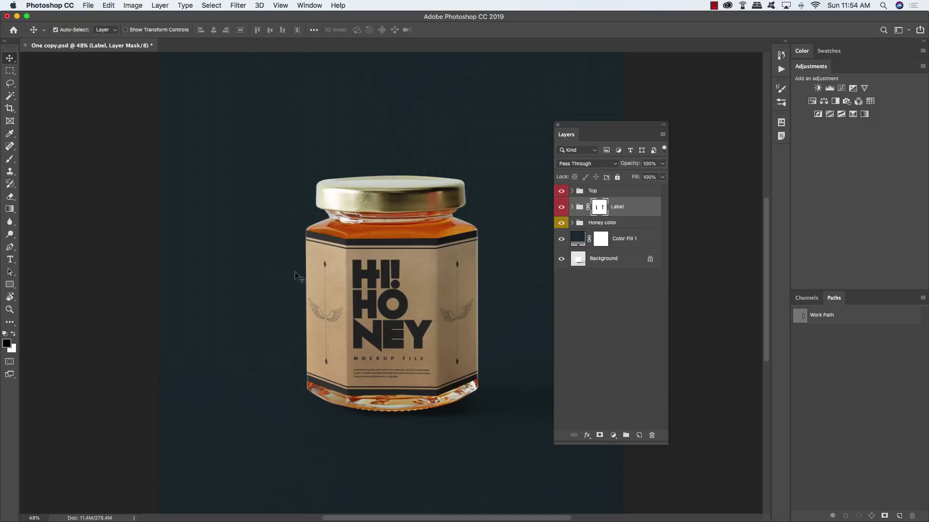
left_click(571, 207)
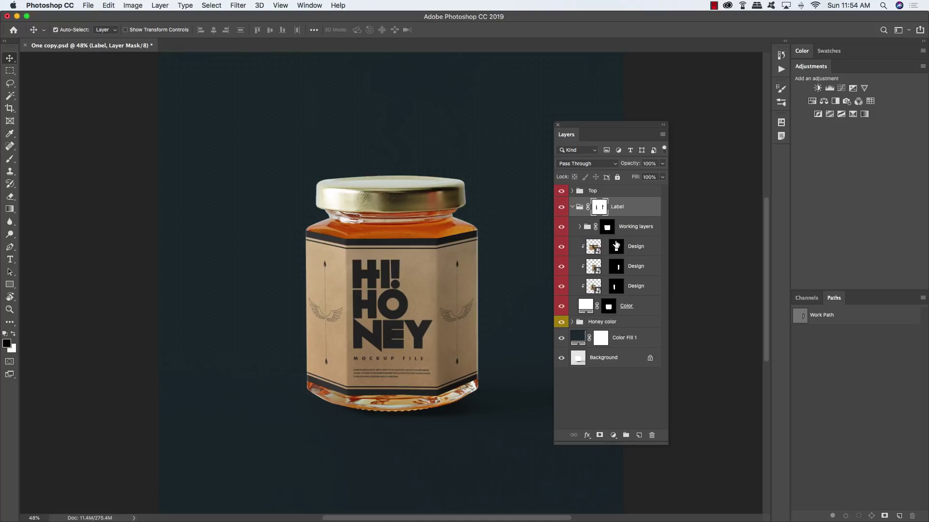
left_click(635, 227)
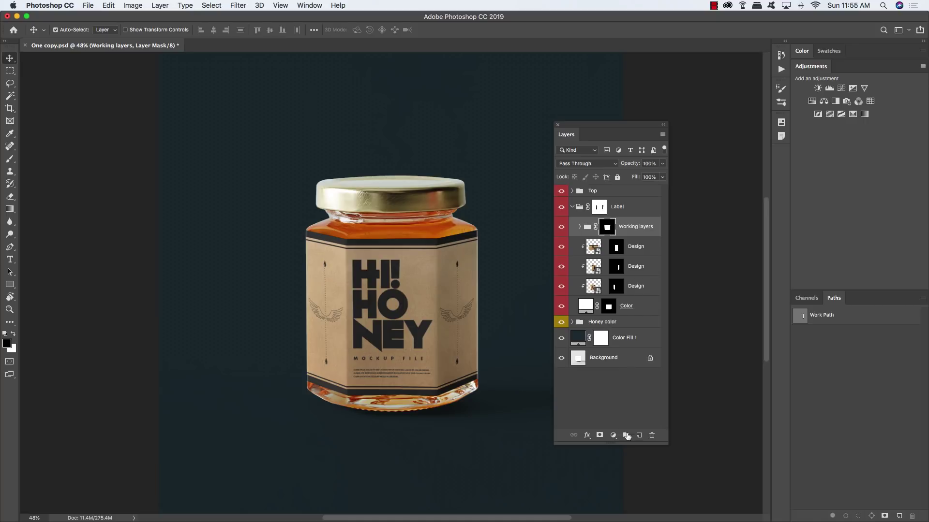
left_click(639, 436)
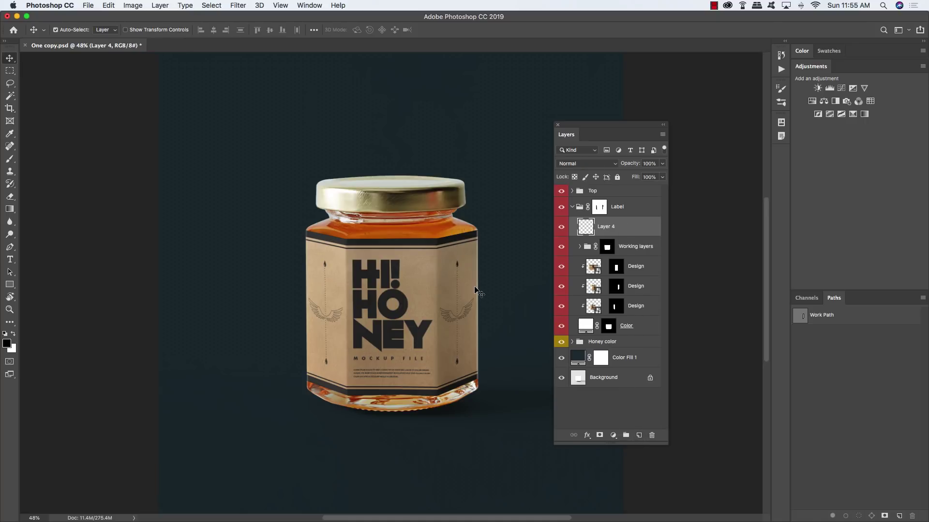
Step: Set up a soft 400 px brush at 20% opacity with white as the foreground color
key("b")
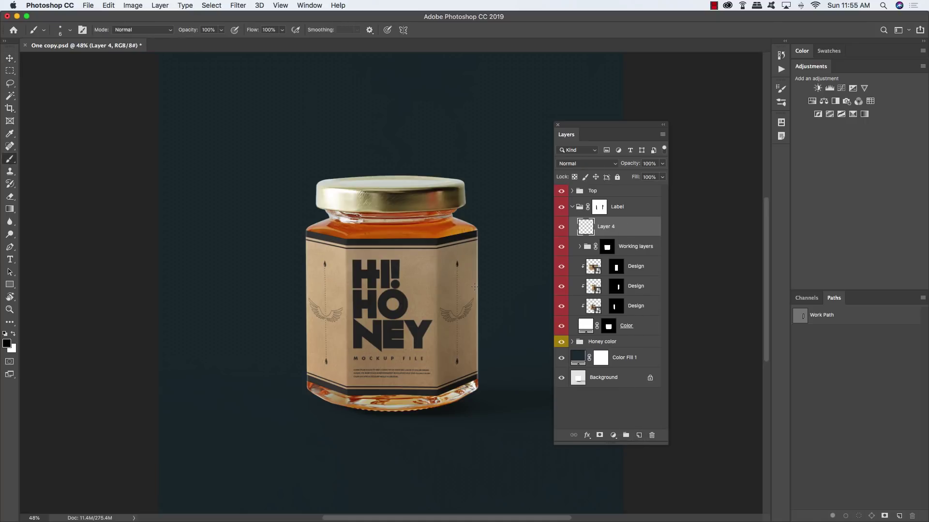
key("2")
key("bracketright")
key("bracketright")
key("bracketright")
key("bracketright")
key("bracketright")
key("bracketright")
key("bracketright")
key("bracketright")
key("bracketright")
key("bracketright")
key("bracketright")
key("bracketright")
key("bracketright")
key("bracketright")
key("bracketright")
key("bracketright")
key("shift+bracketleft")
key("shift+bracketleft")
key("shift+bracketleft")
key("shift+bracketleft")
key("bracketright")
left_click_drag(572, 126, 664, 112)
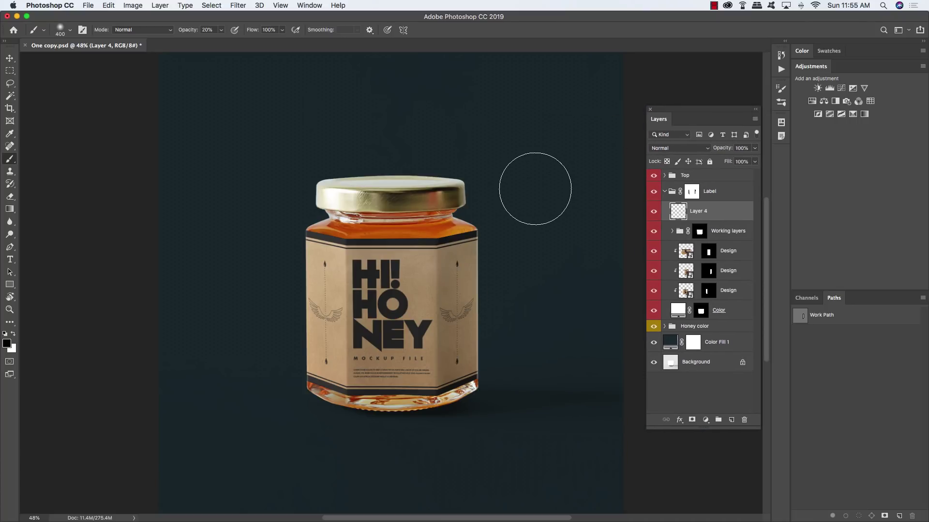
key("x")
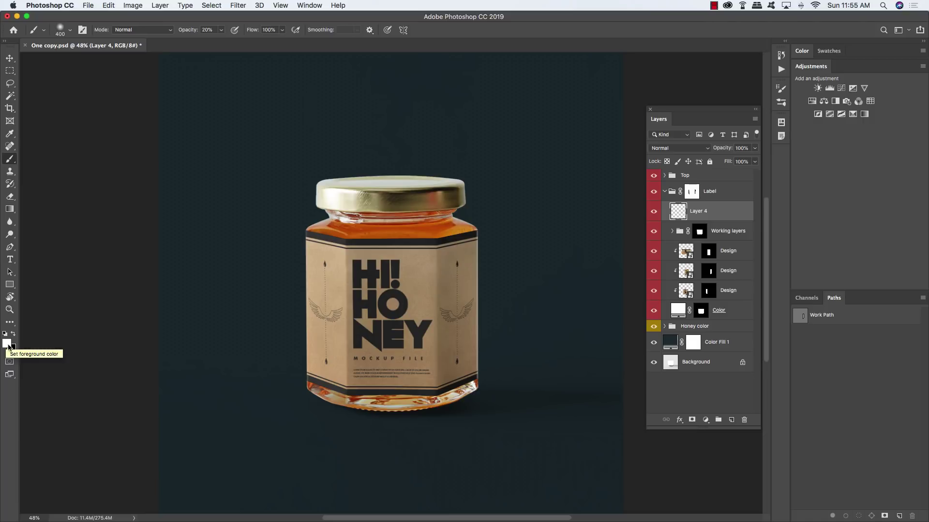
key("x")
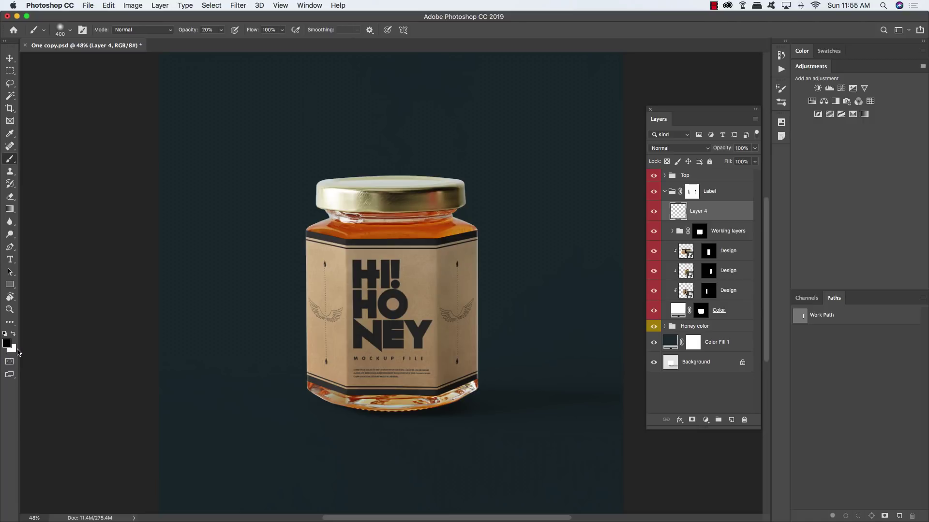
key("x")
Step: Paint a soft white highlight along the label's sides within a selection loaded from the Working layers mask, reducing the brush to 250 px, and deselect
left_click_drag(688, 247, 700, 234)
left_click(700, 234, "super")
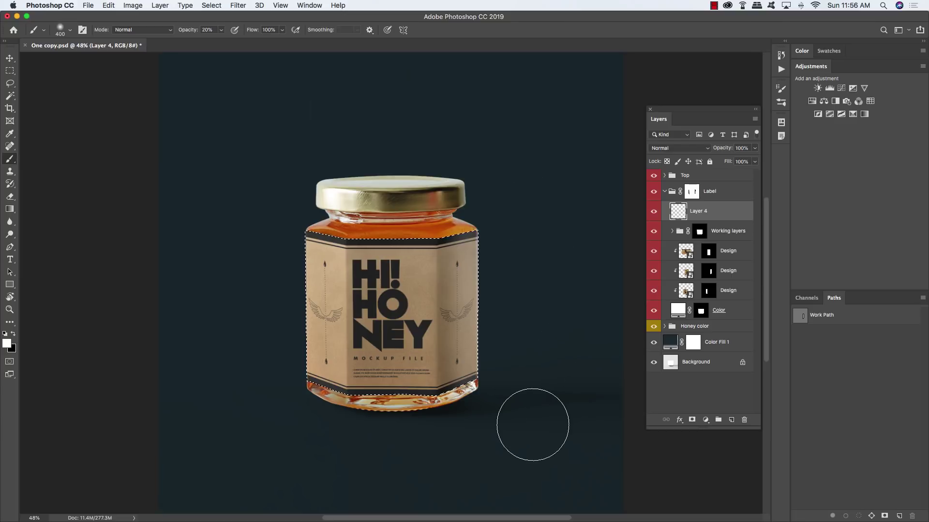
key("bracketleft")
key("bracketleft")
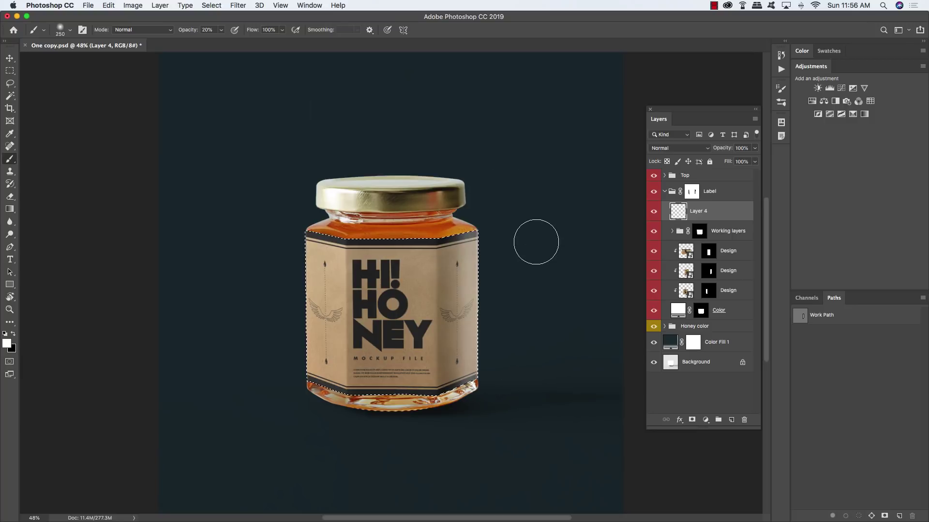
scroll(535, 242, "right", 3)
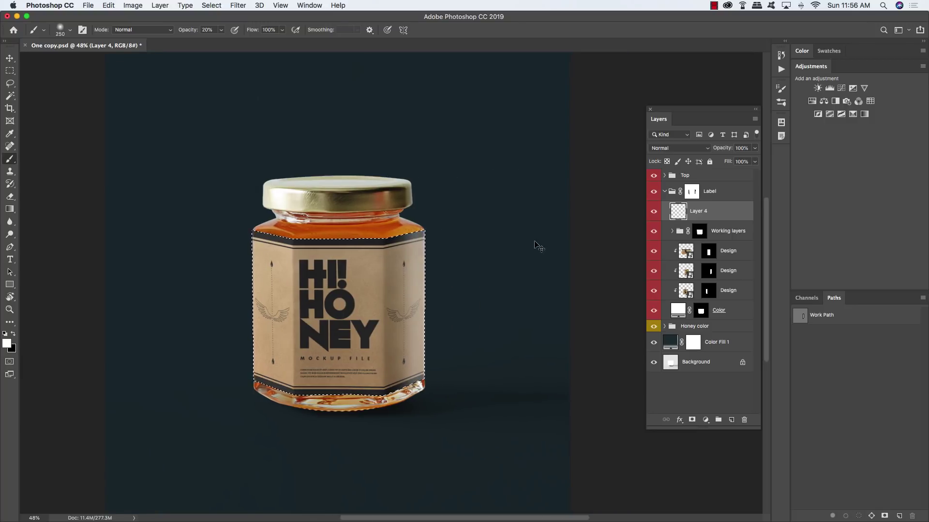
key("super+d")
key("v")
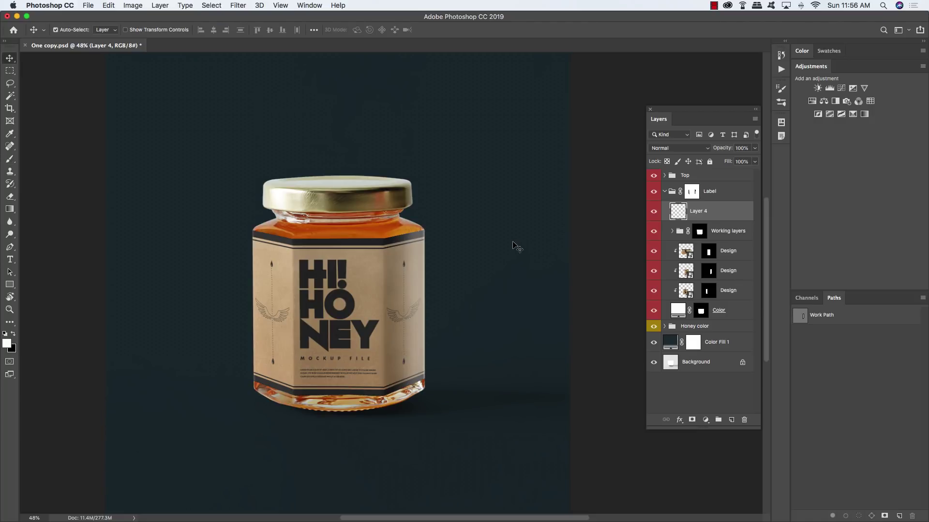
Step: Rename the highlight layer SIDE HIGHLIGHT and set its blend mode to Overlay
double_click(698, 211)
type("SIDE HIGHLIGHT")
key("Return")
left_click(694, 149)
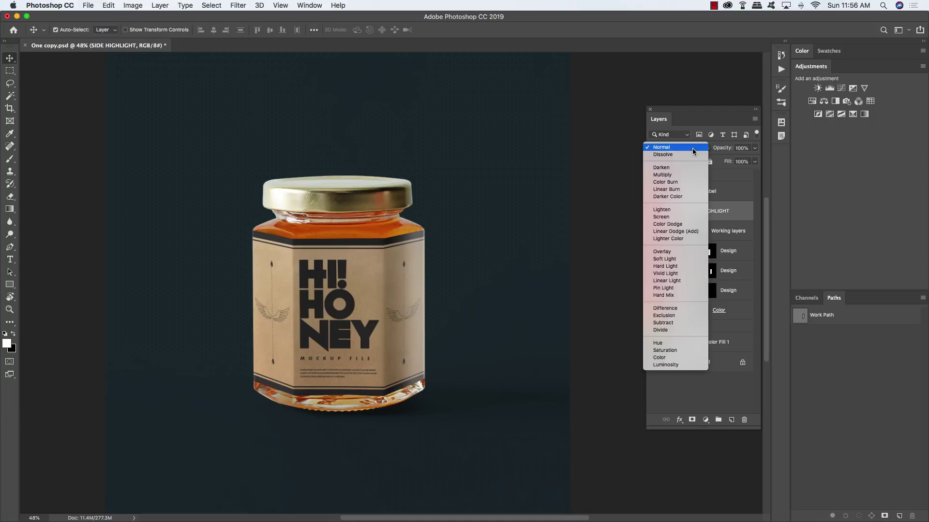
left_click(665, 252)
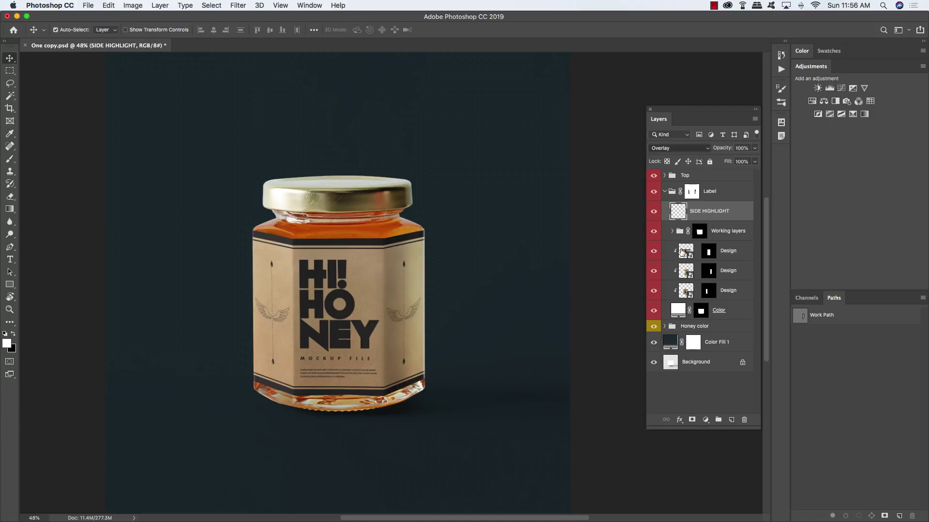
Step: Set the SIDE HIGHLIGHT layer's opacity to 60% and compare the label with the layer hidden and shown
left_click(656, 212)
left_click(655, 213)
left_click(656, 212)
left_click(656, 213)
left_click(656, 213)
left_click(656, 212)
key("6")
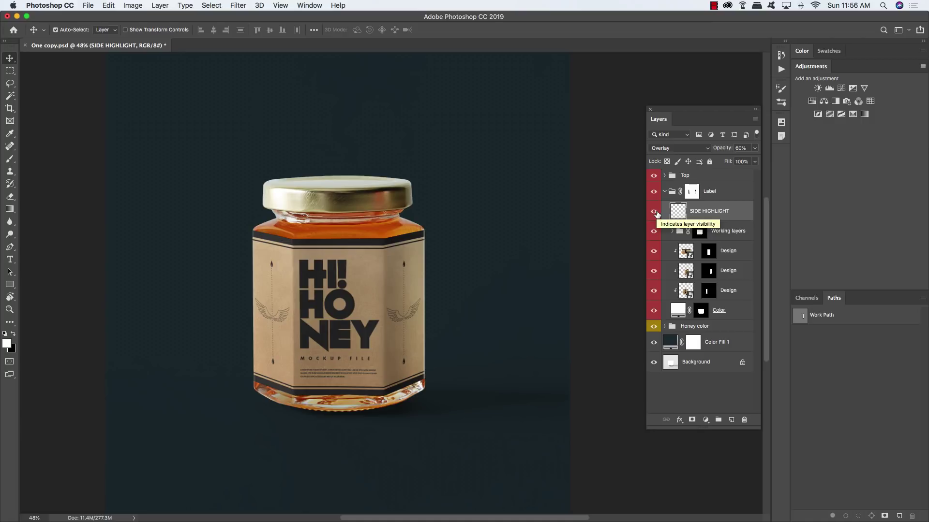
left_click(656, 213)
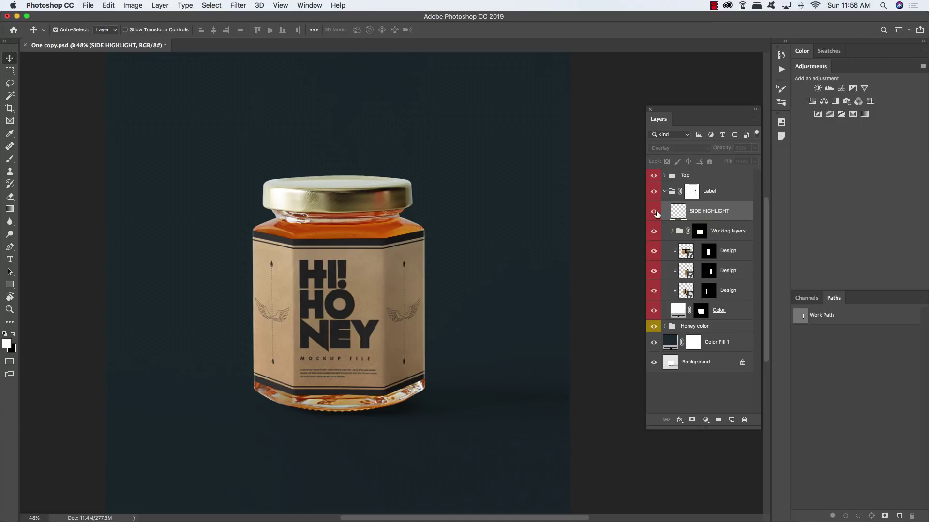
left_click(655, 213)
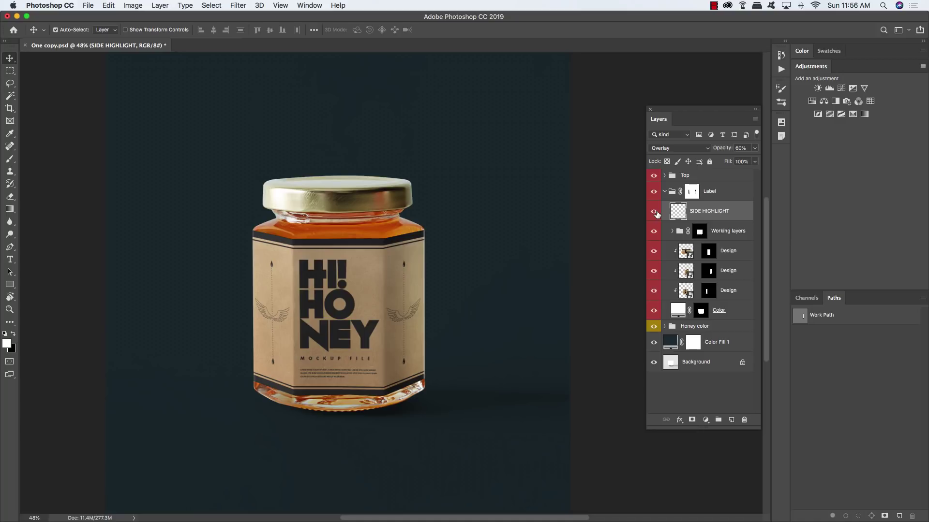
Step: Place 33.psd from the Graphic Goods folder in Design Cuts > freebies as an embedded image
left_click(89, 5)
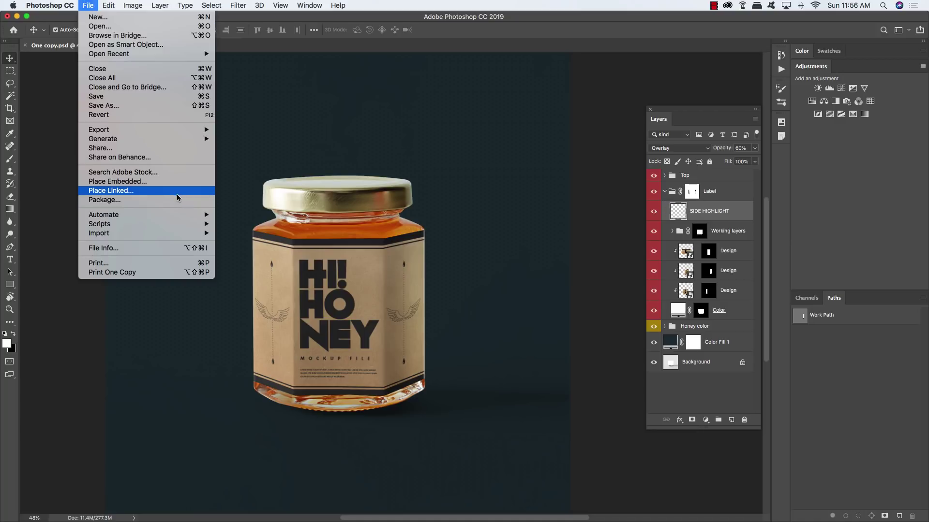
left_click(143, 184)
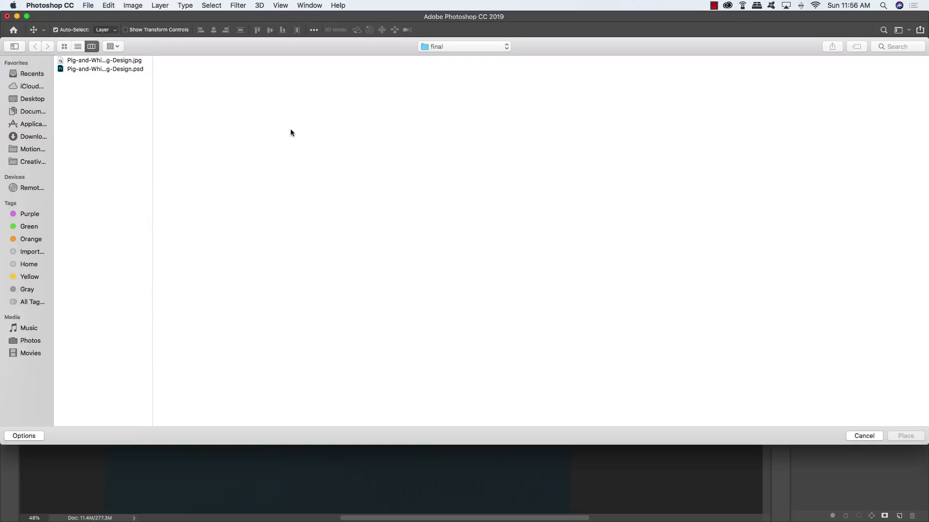
left_click(463, 46)
left_click(446, 56)
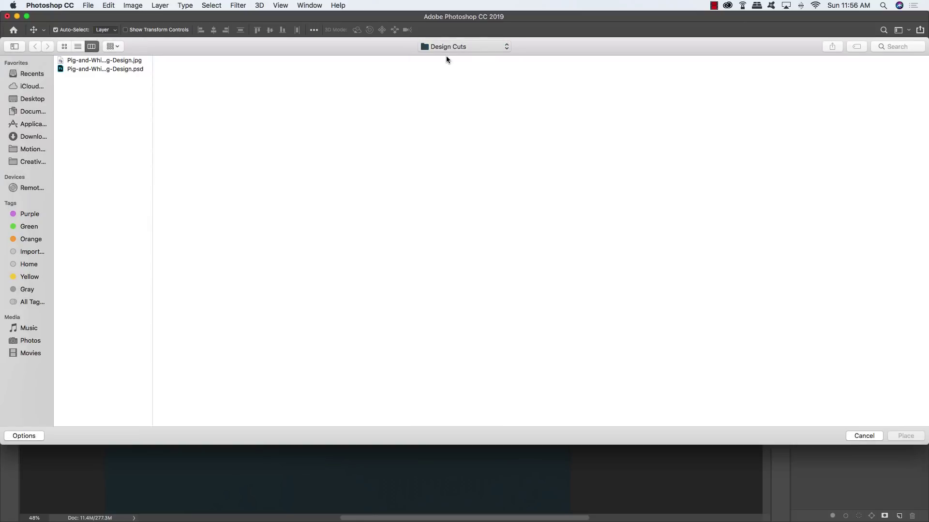
left_click(277, 78)
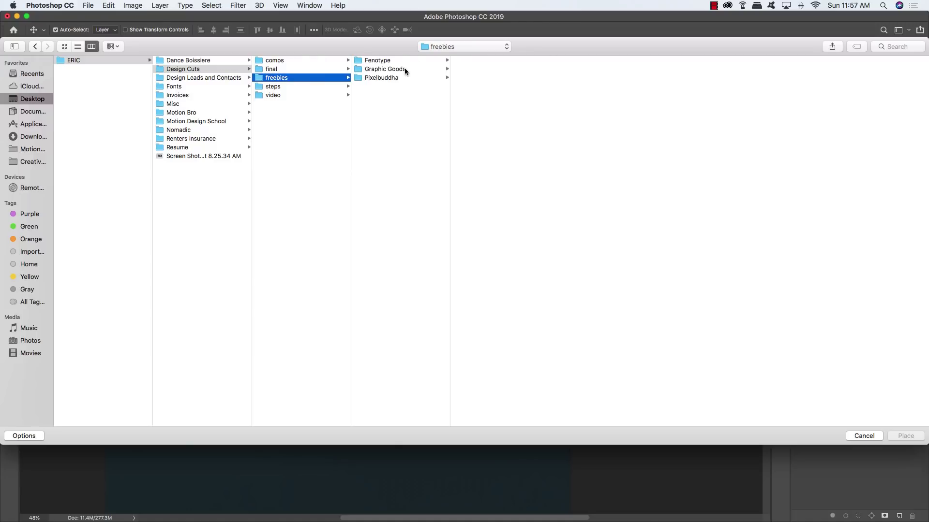
left_click(402, 70)
left_click(470, 60)
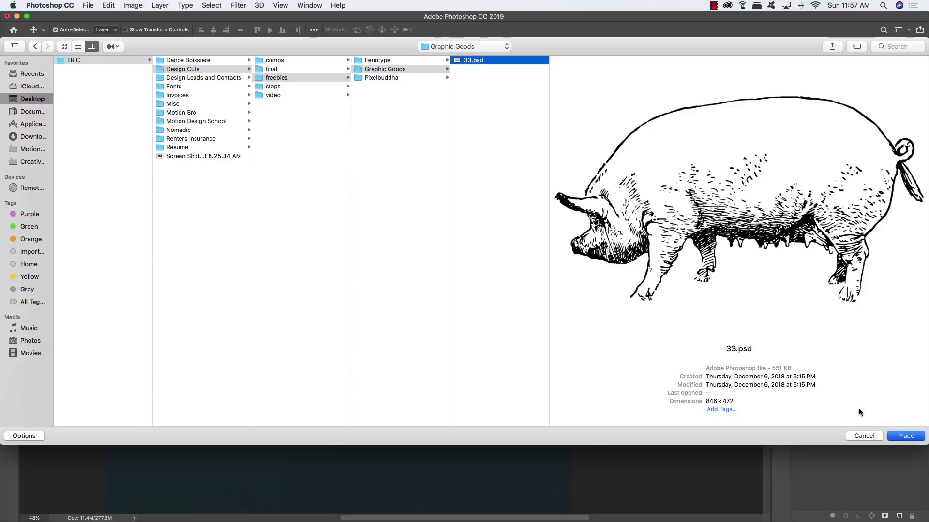
key("Return")
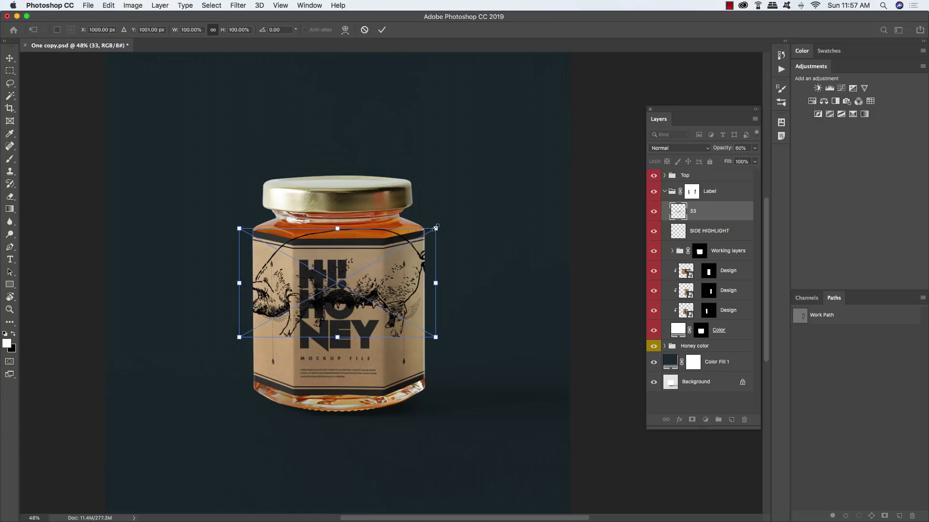
left_click_drag(435, 227, 455, 213)
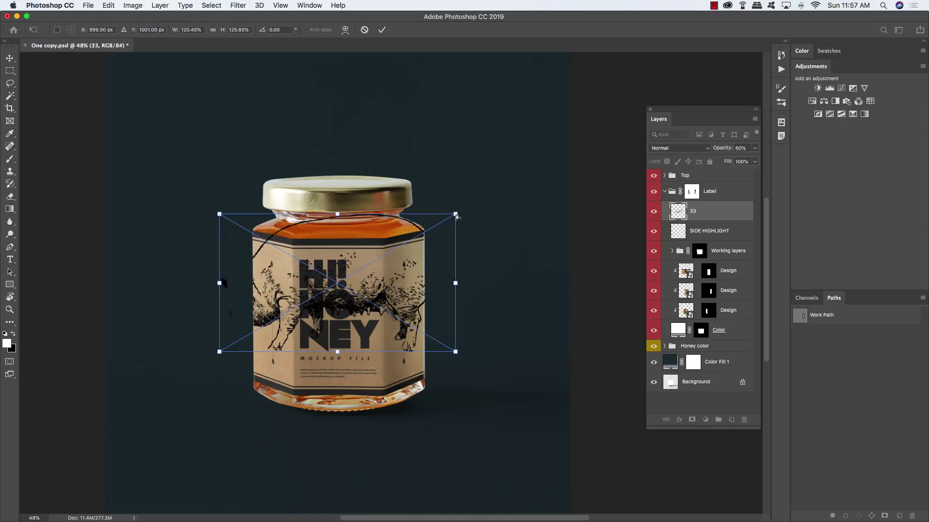
key("Return")
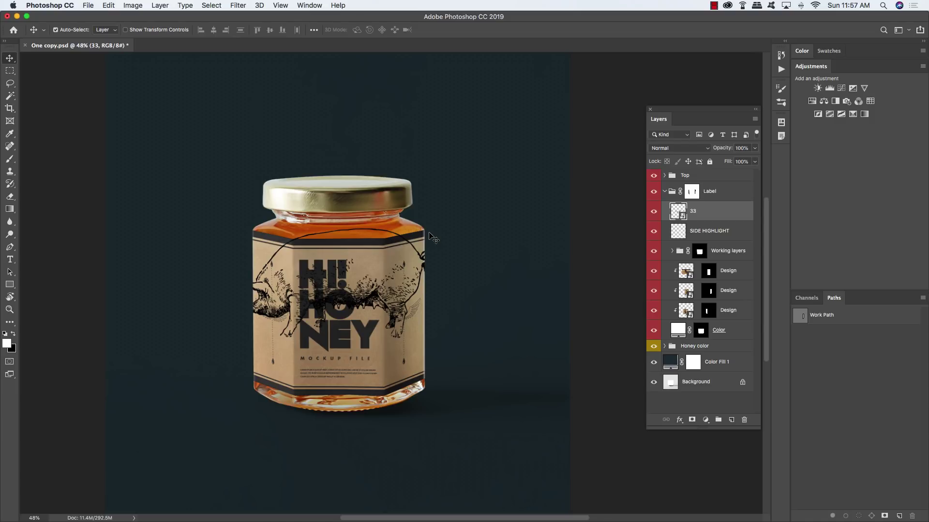
Step: Take the 33 layer out of the Label group and place it directly beneath the Honey color group
left_click_drag(716, 215, 717, 186)
left_click(665, 211)
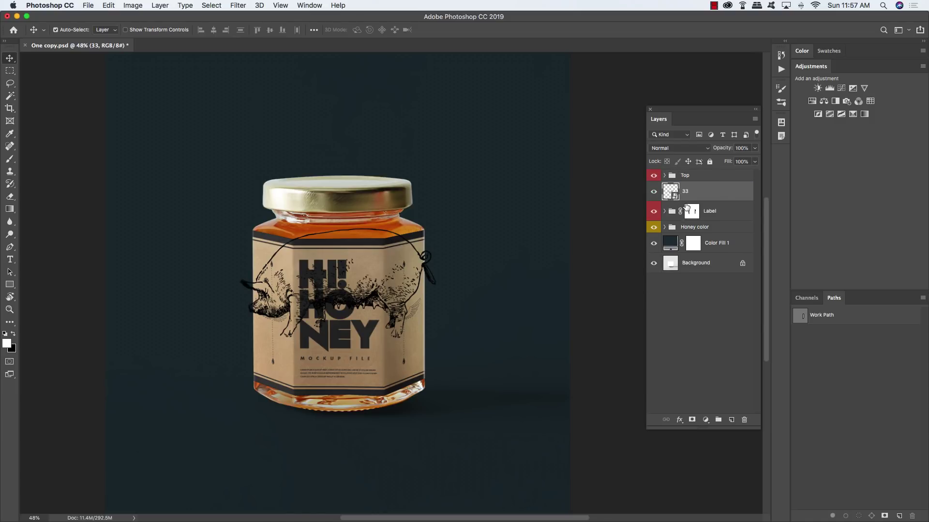
key("super+bracketleft")
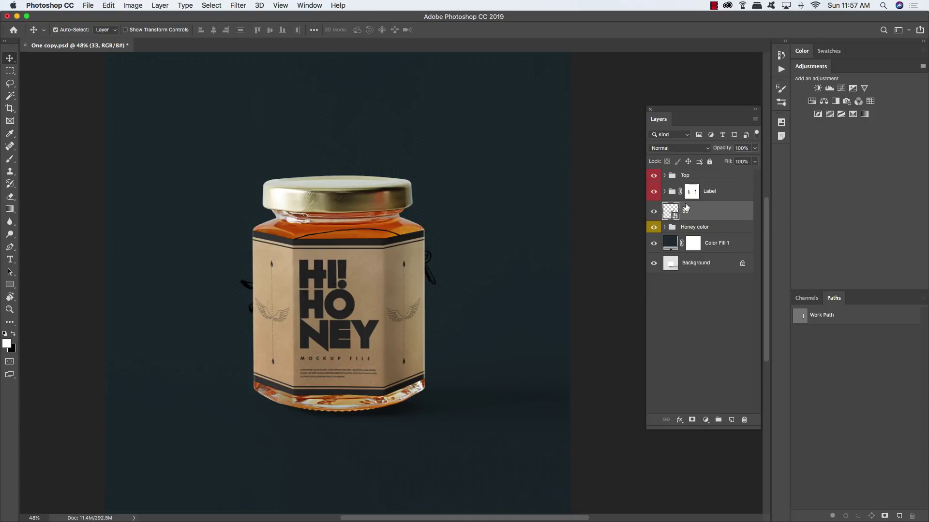
key("super+bracketleft")
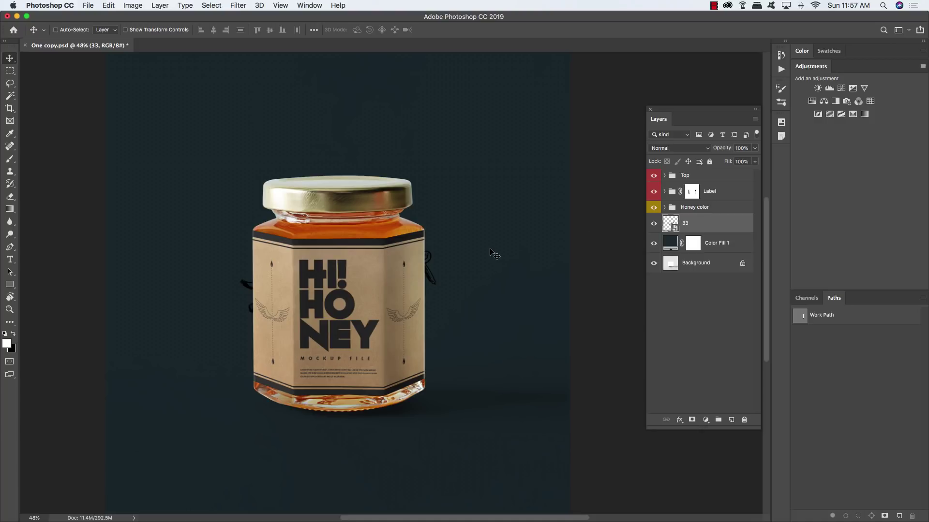
Step: Scale the pig illustration proportionally from its center to about 185% so it extends beyond both sides of the jar
key("super+t")
left_click_drag(436, 228, 518, 182)
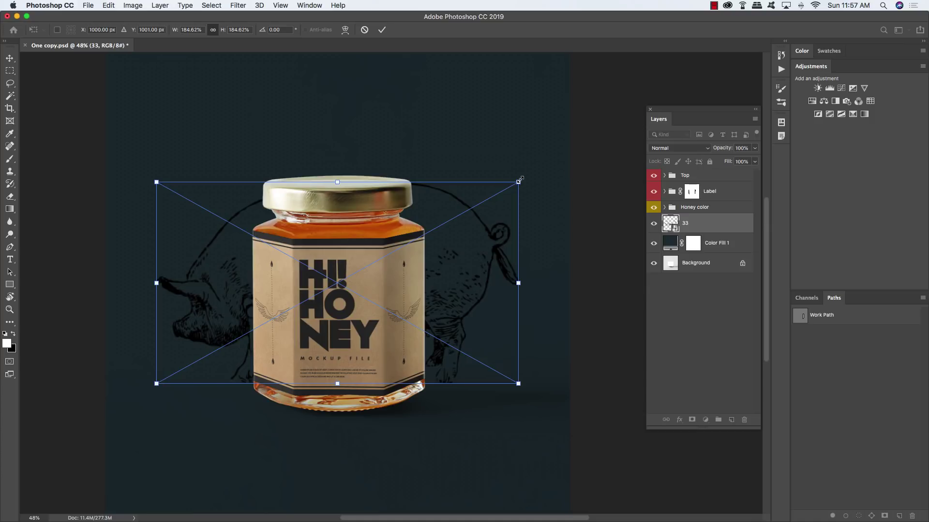
key("Return")
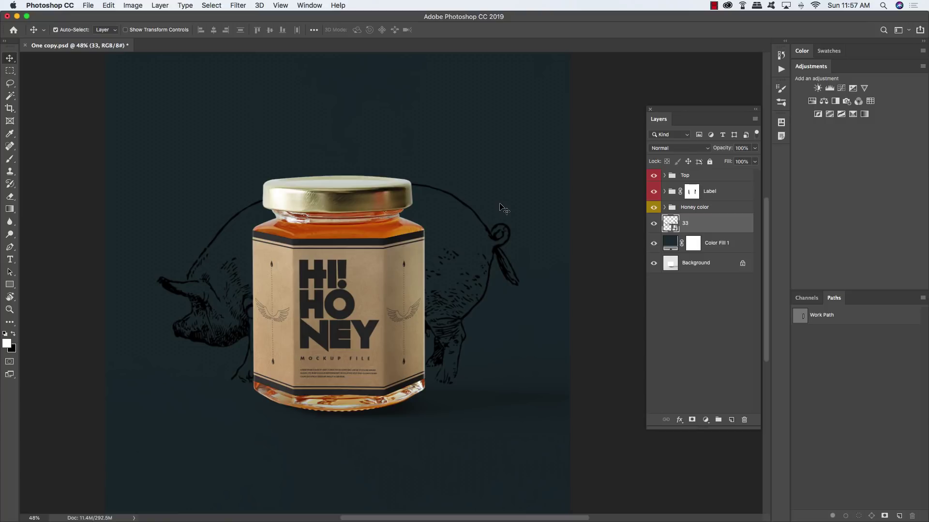
Step: Lower the pig layer's opacity to 40% and nudge the illustration slightly to the left
key("5")
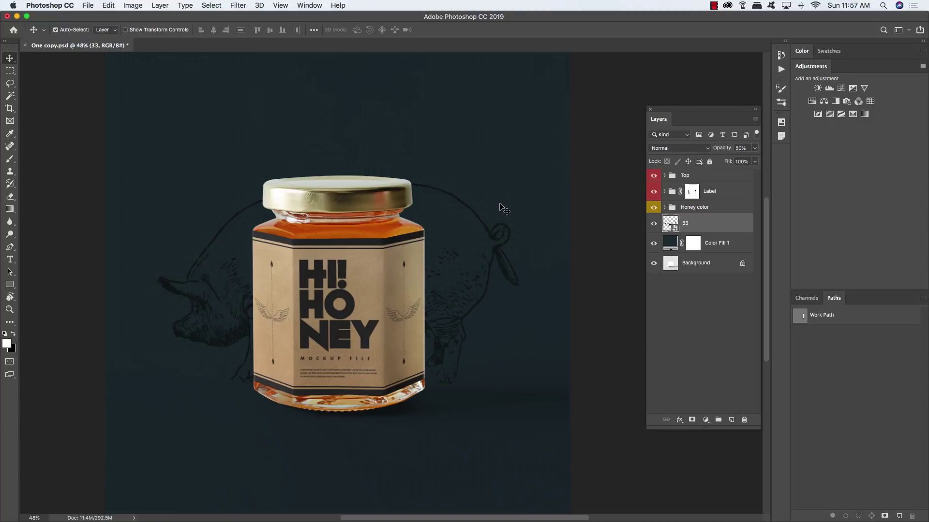
key("shift+Left")
key("shift+Left")
Step: Crop the canvas tighter around the jar and pig illustration, with Delete Cropped Pixels turned off
key("super+minus")
key("c")
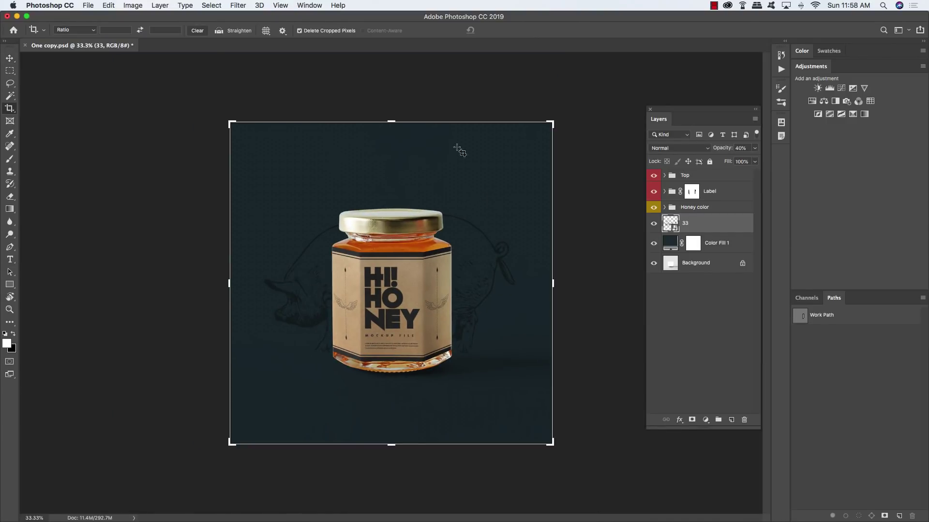
left_click(299, 31)
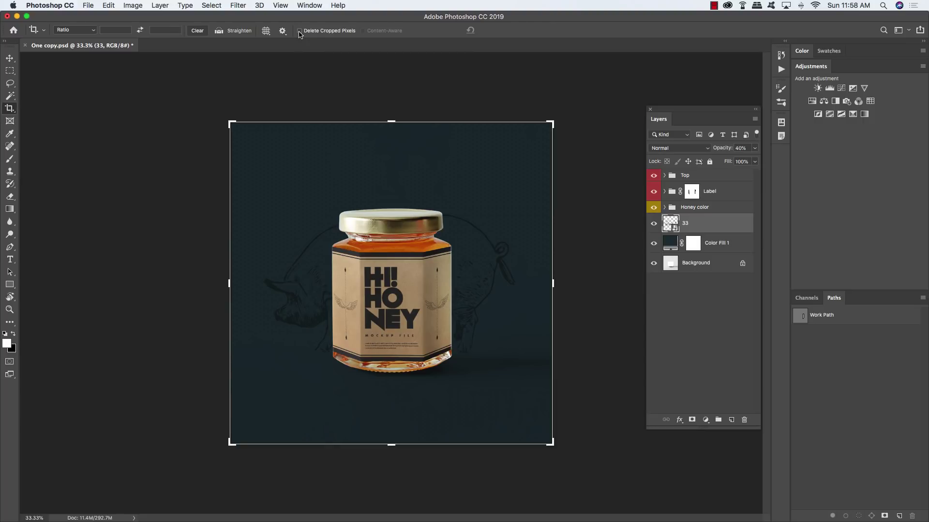
left_click_drag(391, 121, 392, 139)
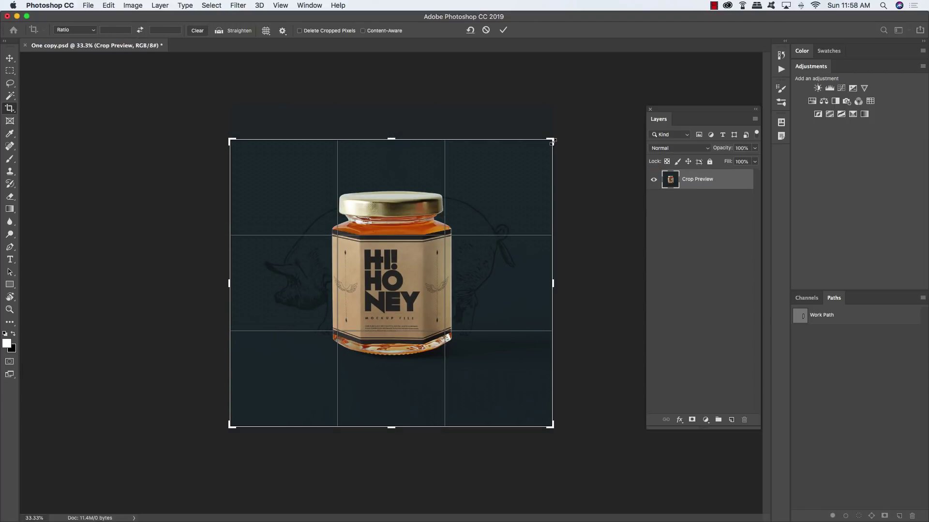
left_click_drag(552, 141, 517, 161)
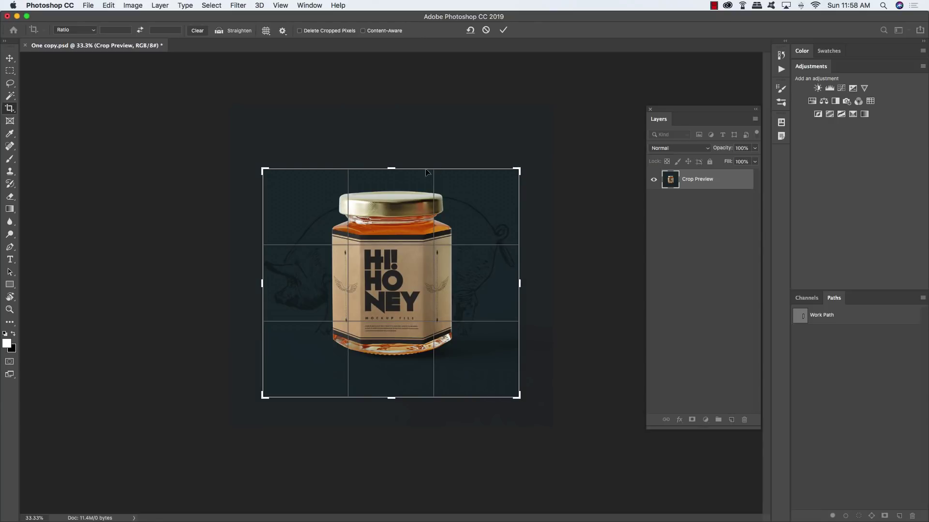
left_click_drag(395, 168, 393, 163)
left_click_drag(392, 163, 393, 164)
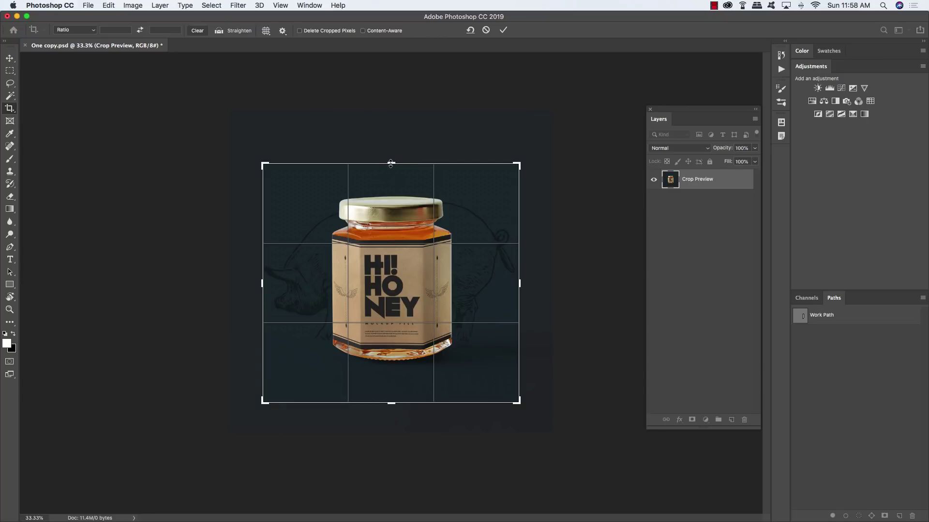
key("Return")
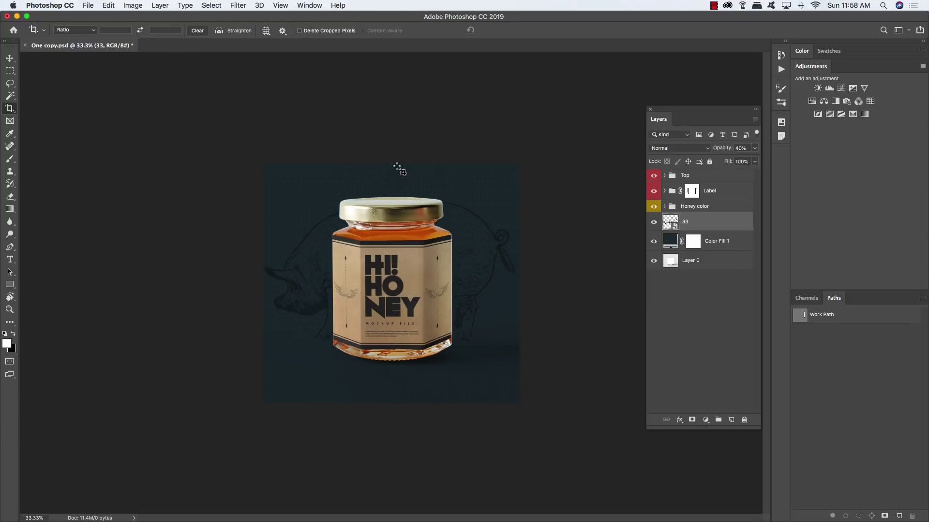
key("v")
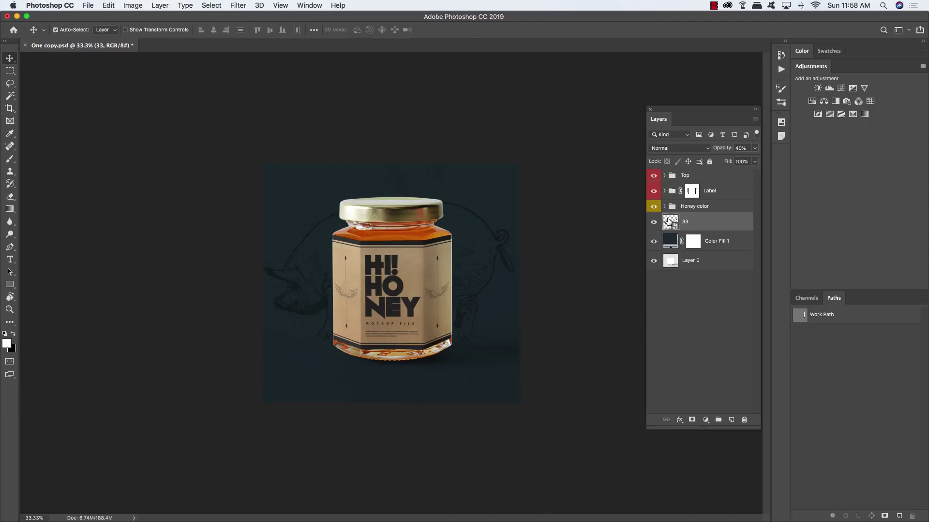
Step: Open the uppermost Design smart object in the Label group for editing, leaving its missing fonts unresolved
key("super+minus")
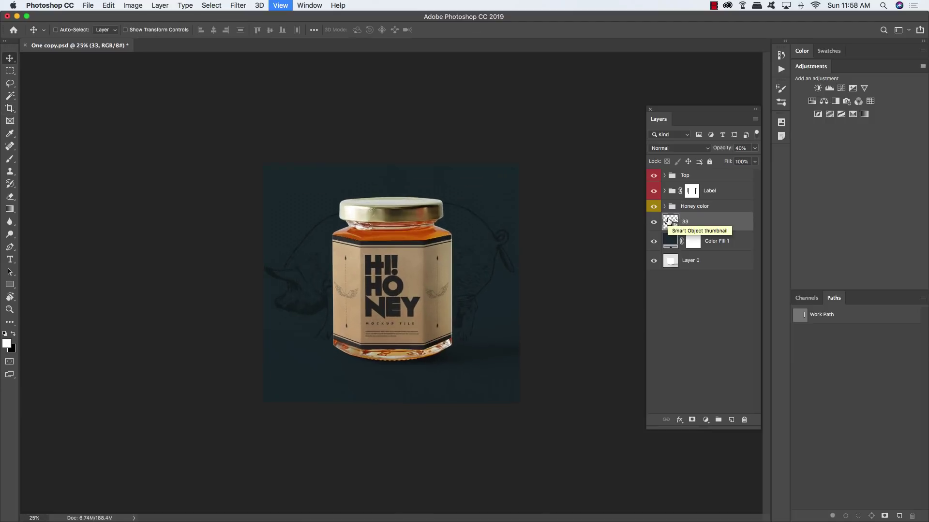
key("super+plus")
key("super+plus")
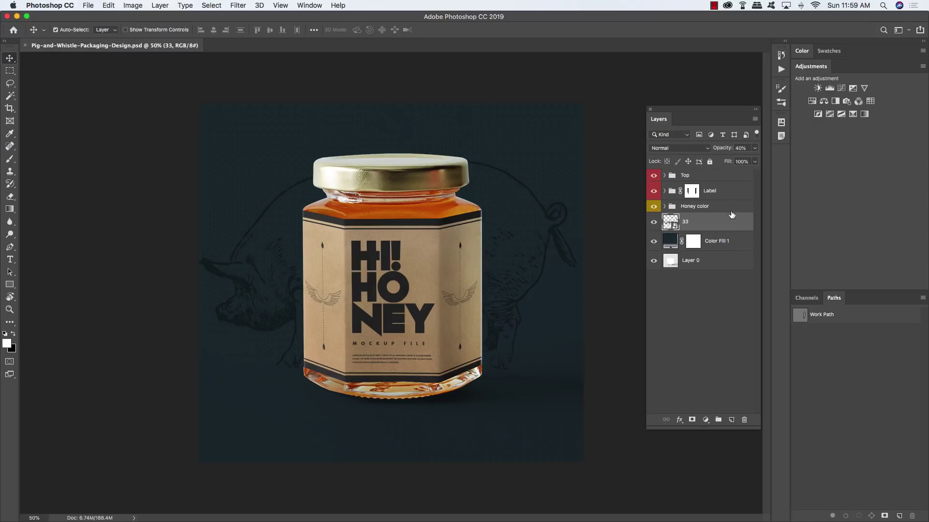
left_click(732, 192)
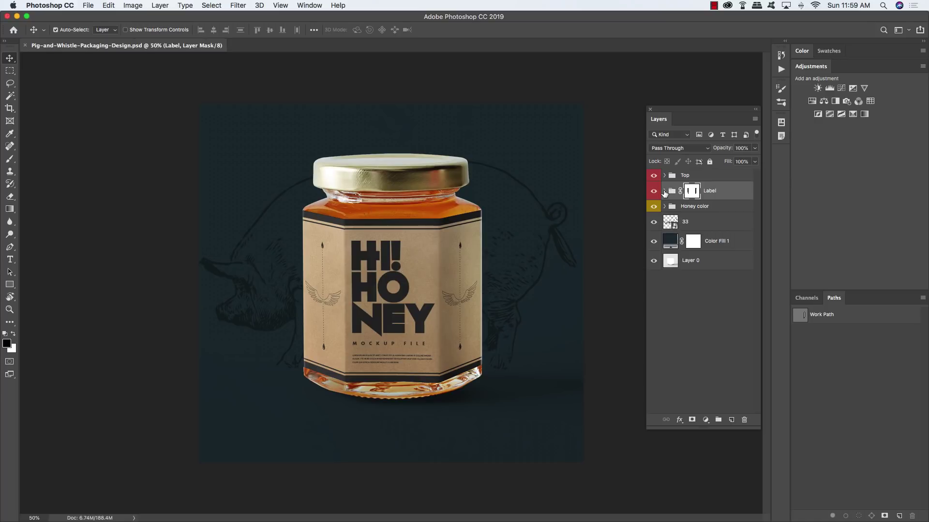
left_click(664, 190)
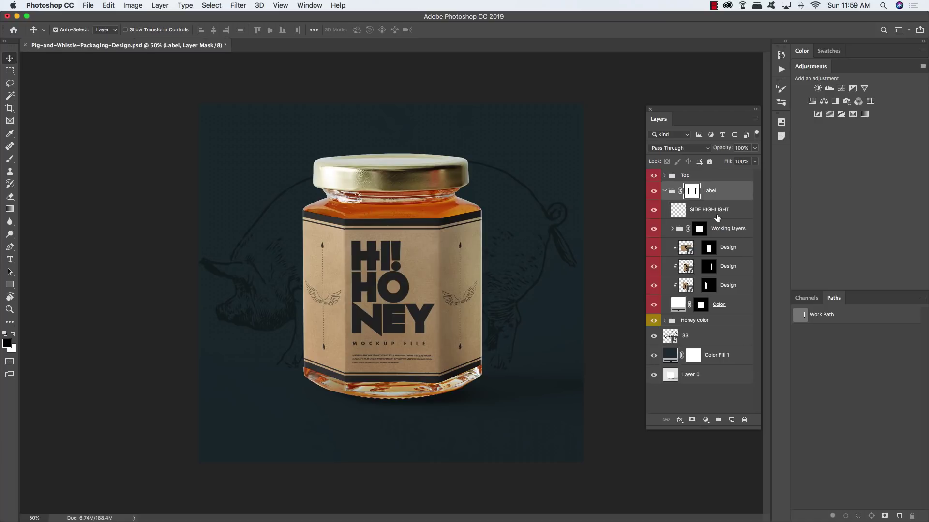
left_click(735, 248)
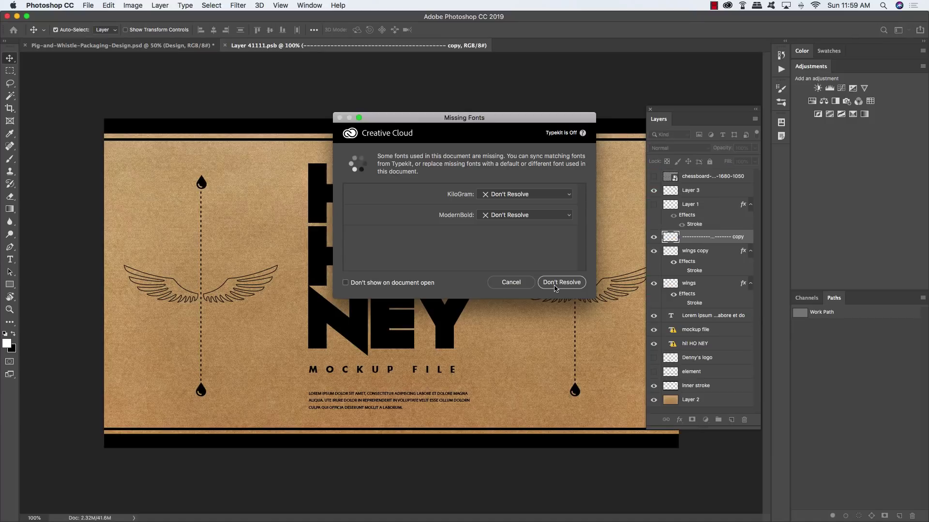
left_click(554, 286)
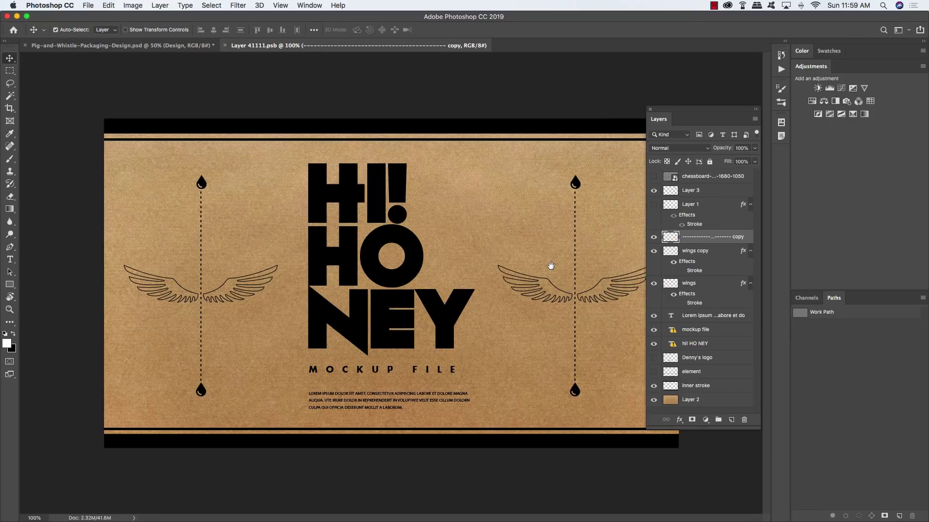
Step: Delete all label artwork layers except the Lorem ipsum text, inner stroke and Layer 2
left_click(697, 179)
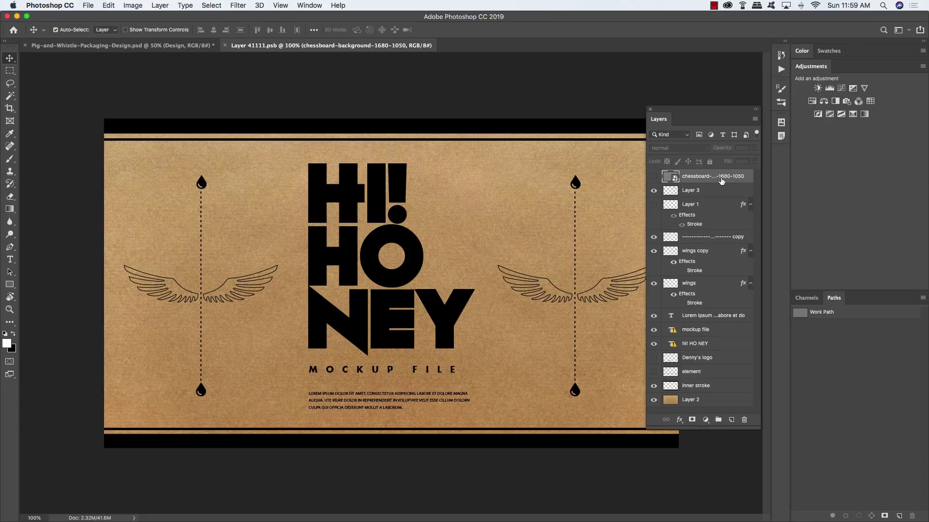
left_click(702, 374, "shift")
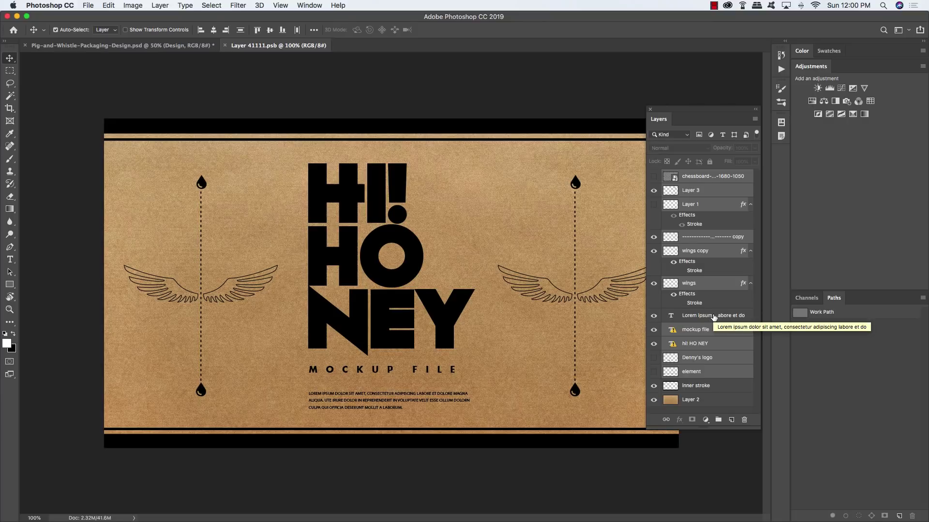
key("BackSpace")
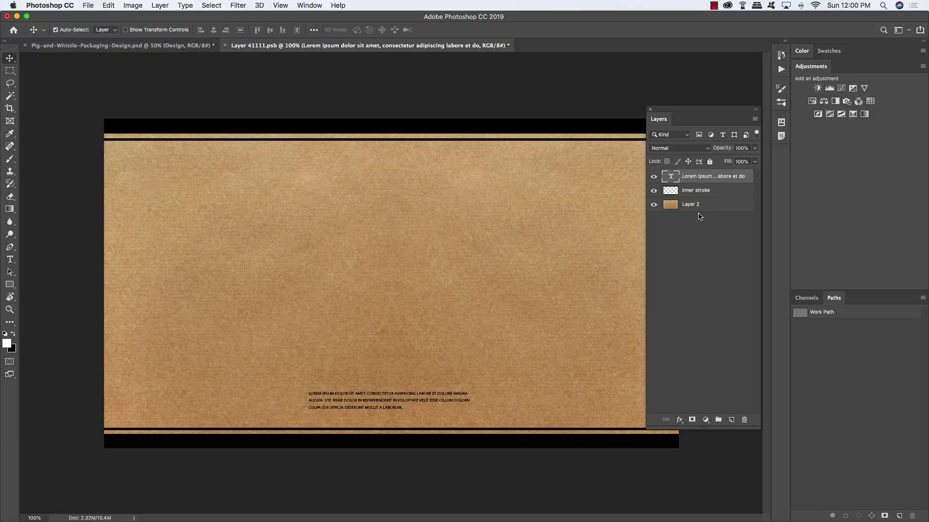
Step: Add a Solid Color fill layer in #fdbe00 directly above Layer 2 and set its blend mode to Multiply
left_click(714, 205)
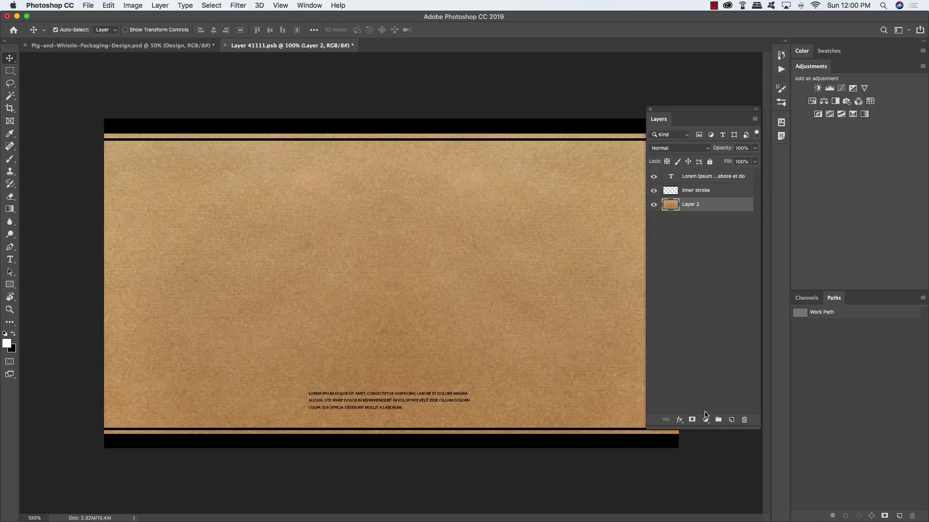
left_click(706, 419)
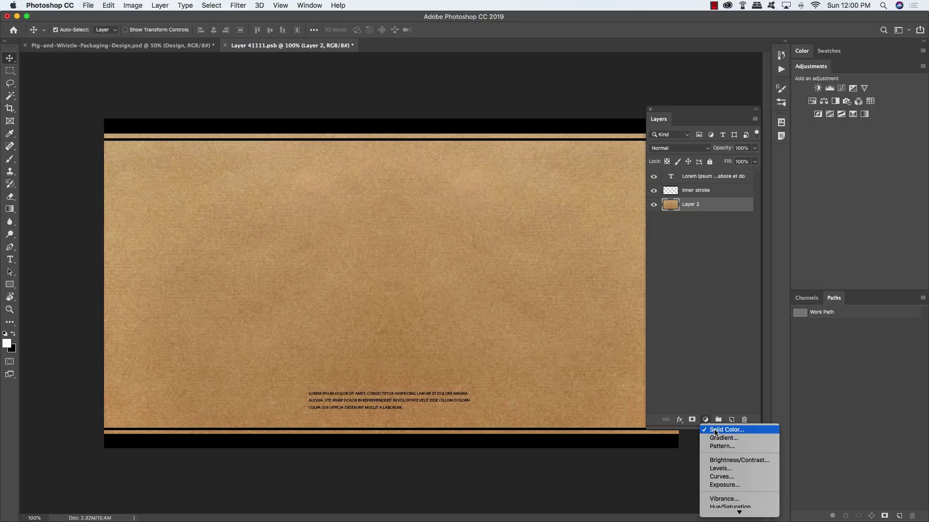
left_click(715, 430)
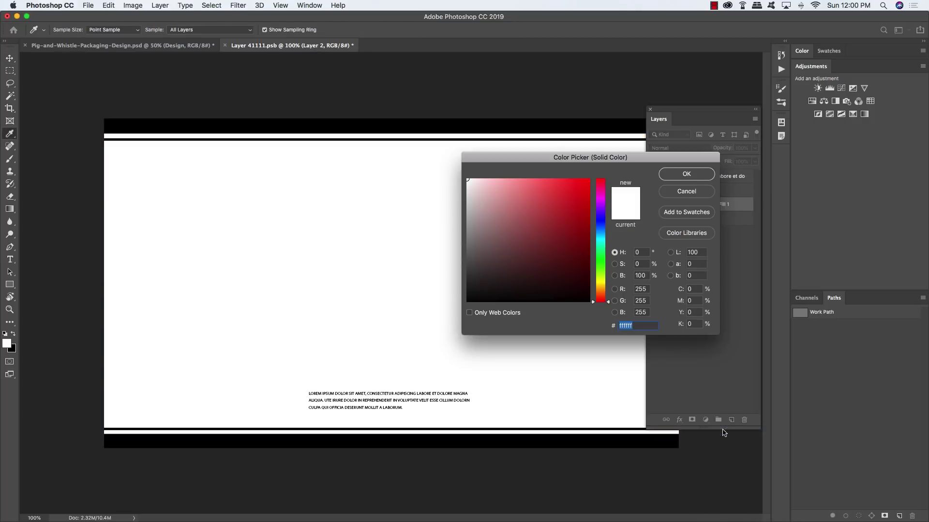
type("f")
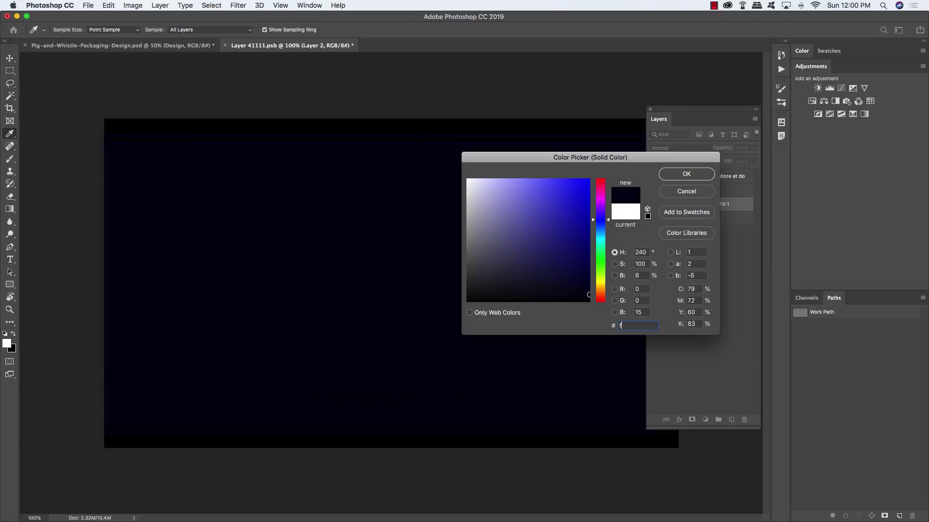
type("dbe00")
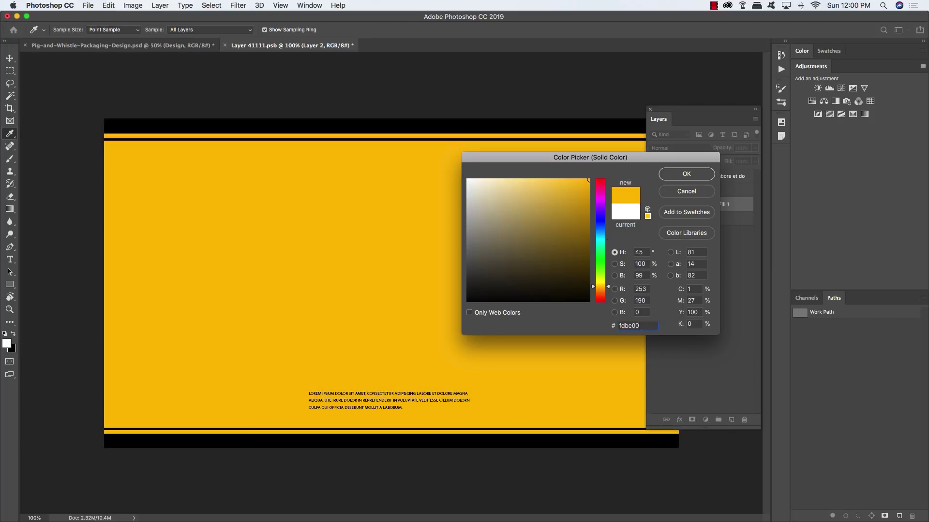
left_click(686, 175)
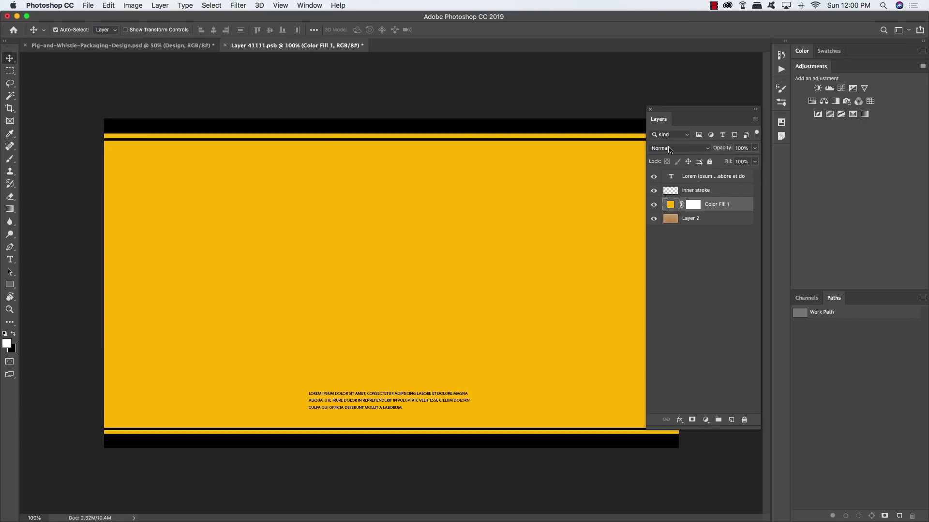
left_click(670, 148)
left_click(669, 175)
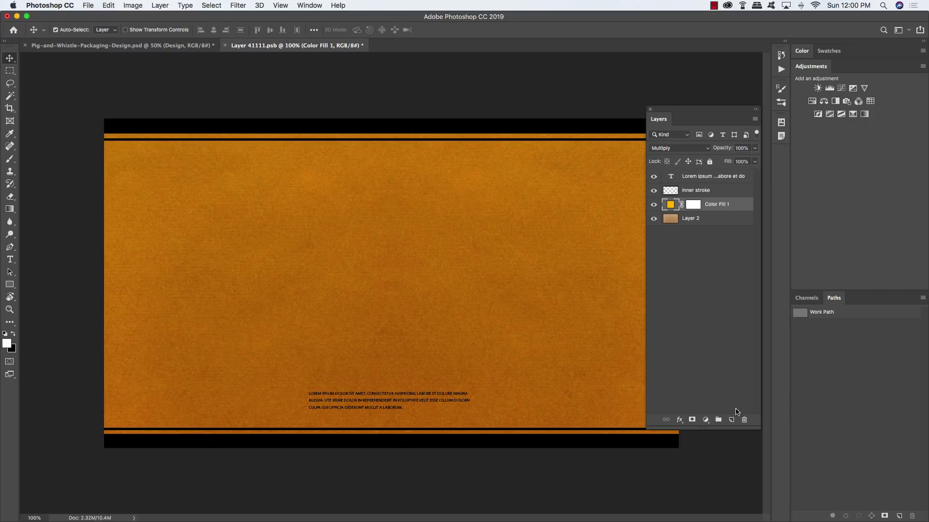
Step: Draw a white Foreground to Transparent radial gradient from the label's center on a new layer above the yellow fill
left_click(731, 420)
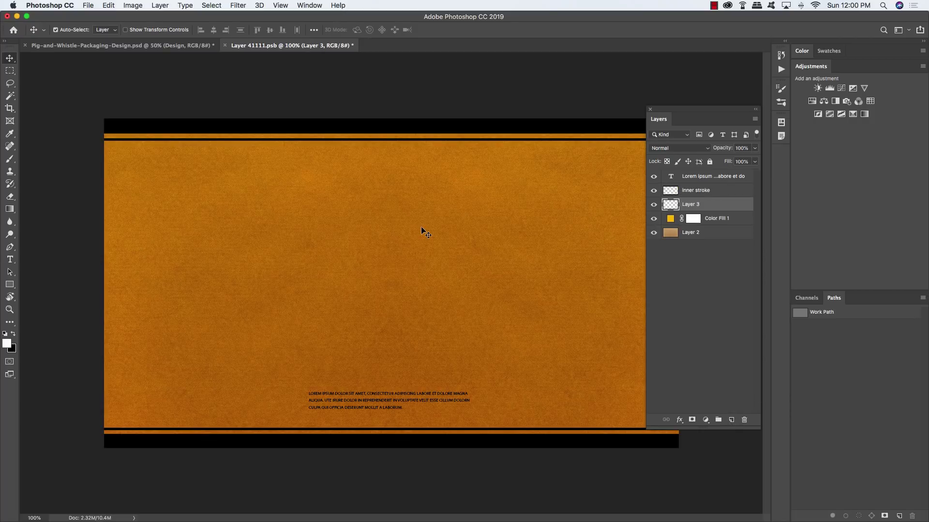
key("g")
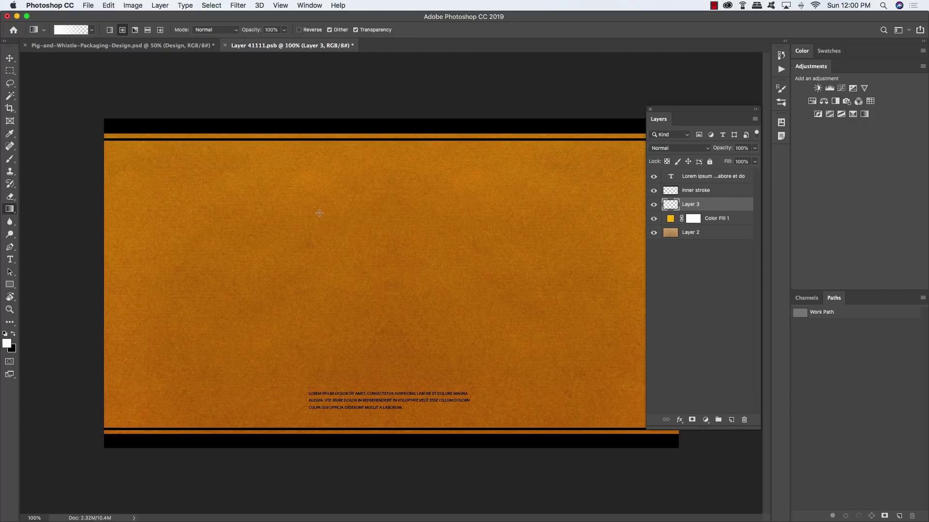
left_click(77, 30)
left_click_drag(628, 123, 301, 146)
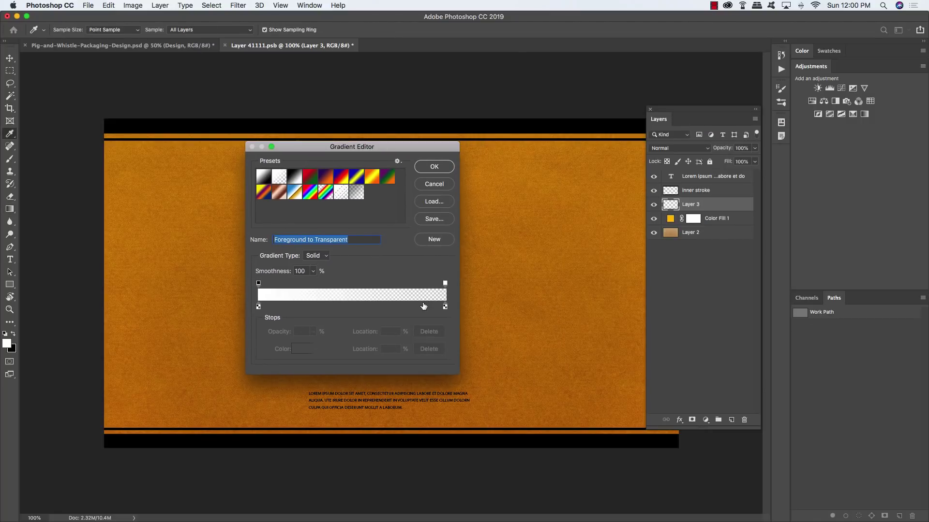
left_click(434, 167)
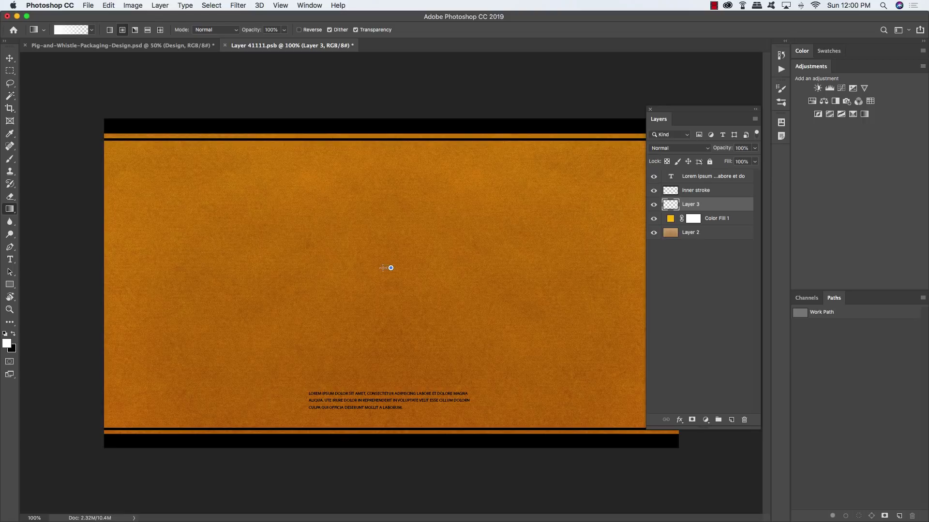
left_click_drag(411, 272, 411, 271)
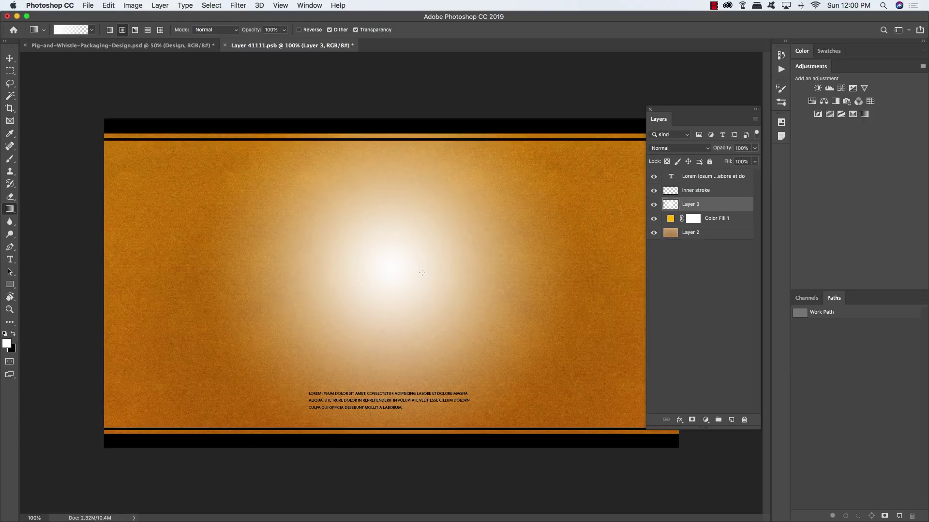
Step: Set the gradient layer's blend mode to Overlay and its opacity to 55%
key("v")
left_click(673, 148)
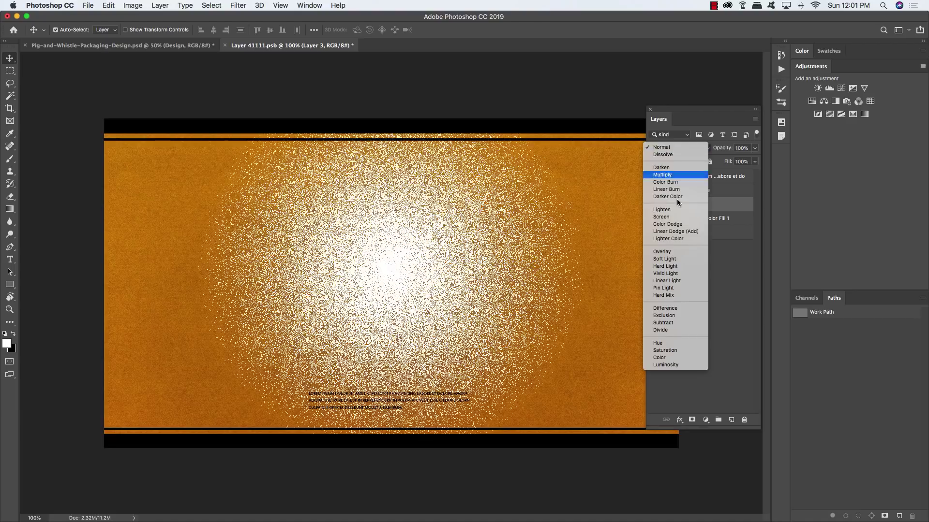
left_click(675, 251)
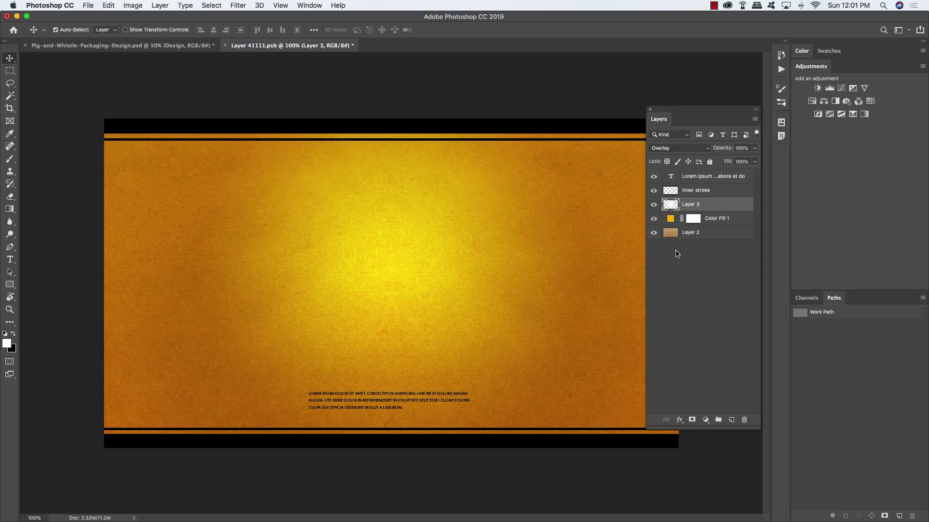
key("5")
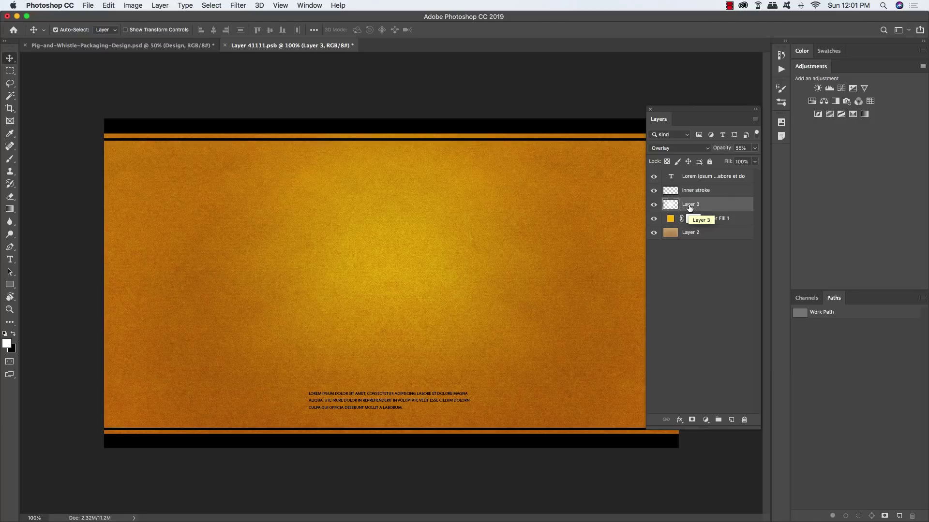
Step: Fill the gap between the label's upper black band and thin stripe with black on the inner stroke layer
left_click(713, 194)
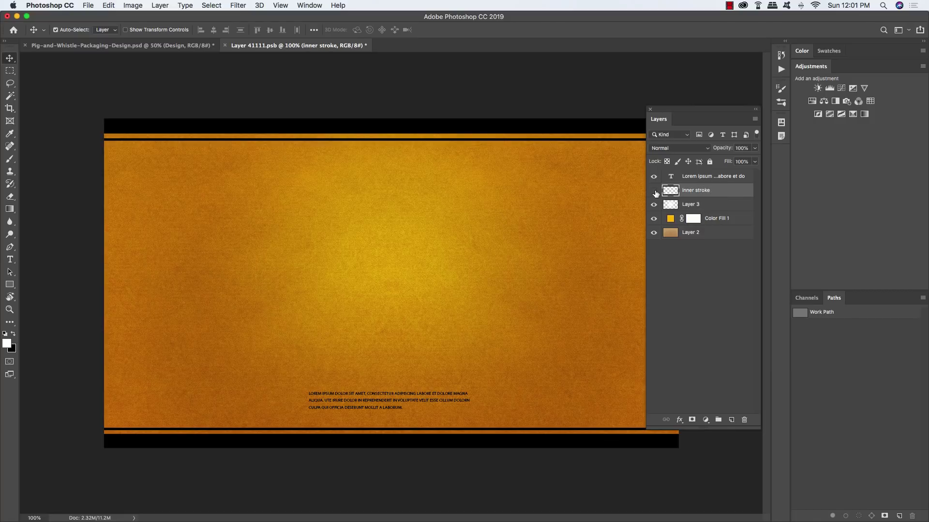
double_click(654, 191)
left_click_drag(668, 111, 751, 151)
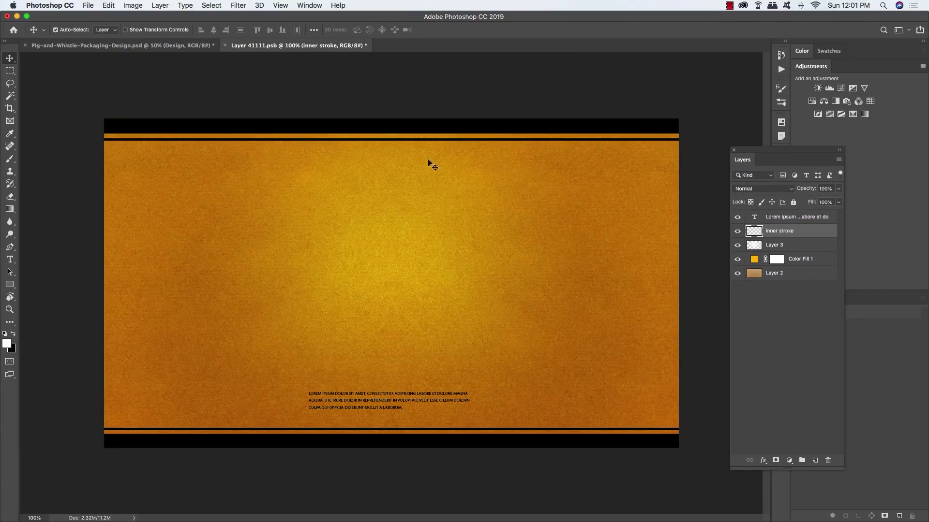
key("m")
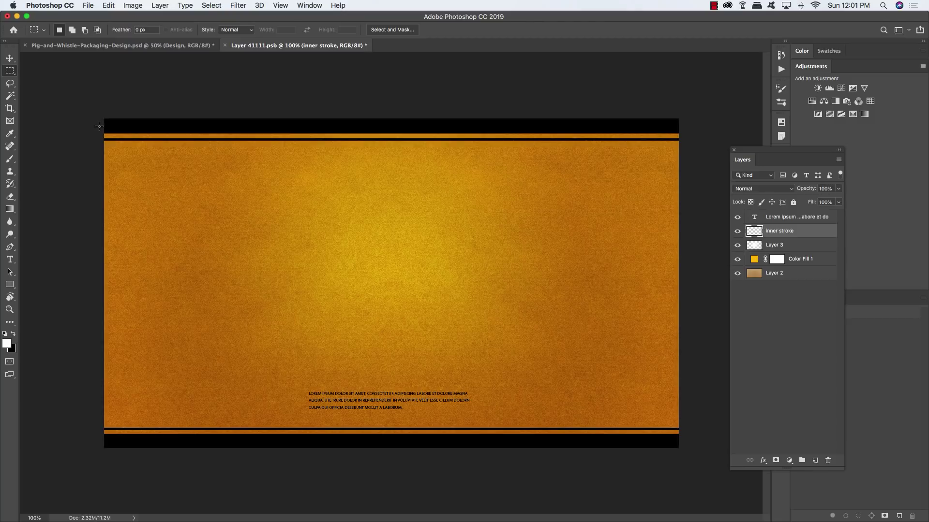
left_click_drag(98, 127, 713, 138)
key("x")
key("alt+BackSpace")
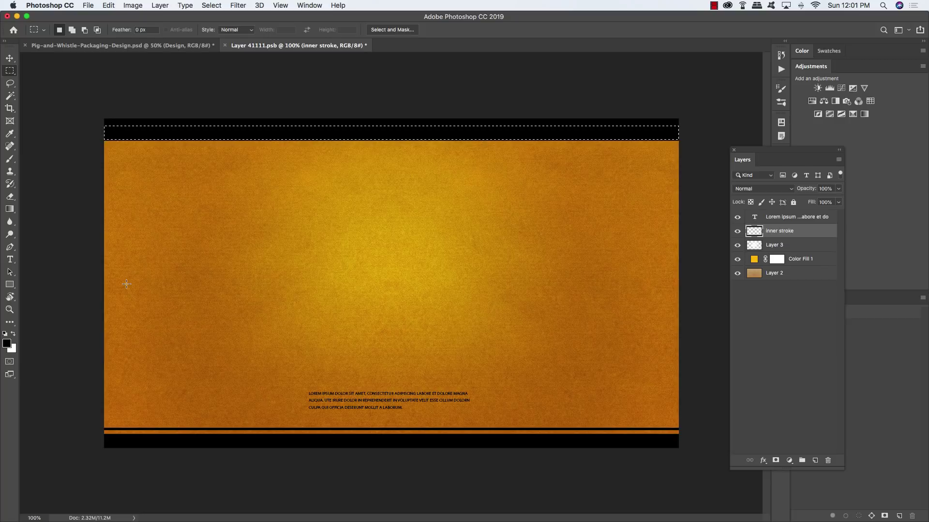
Step: Fill the gap between the label's lower thin stripe and black band with black on the inner stroke layer
key("super+d")
left_click_drag(99, 429, 686, 439)
key("super+semicolon")
key("alt+BackSpace")
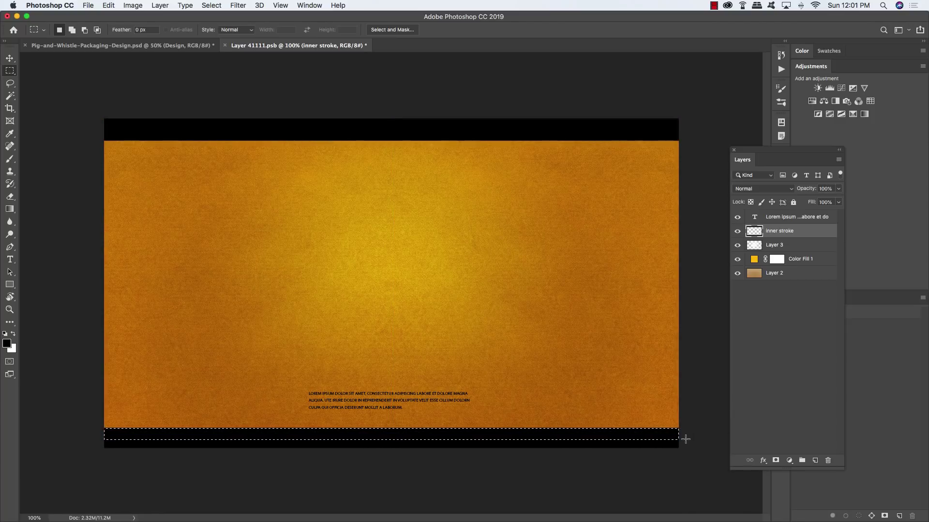
key("super+d")
key("v")
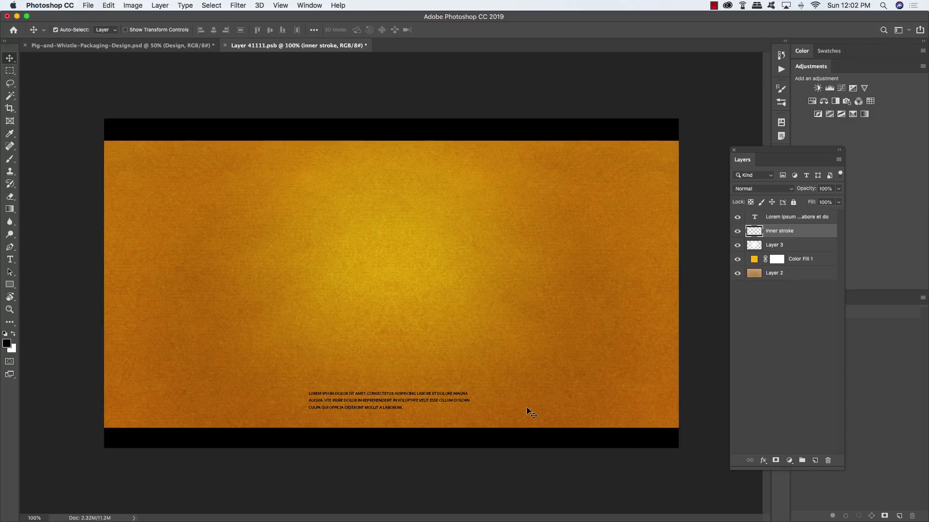
Step: Set the placeholder paragraph near the label's lower edge in Avenir Book at 6.5 pt
key("super+plus")
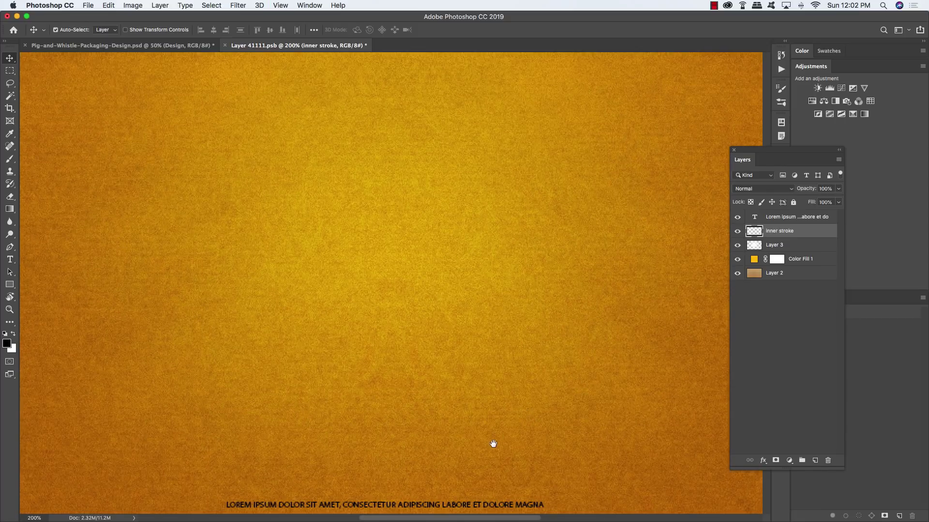
left_click_drag(492, 441, 474, 312)
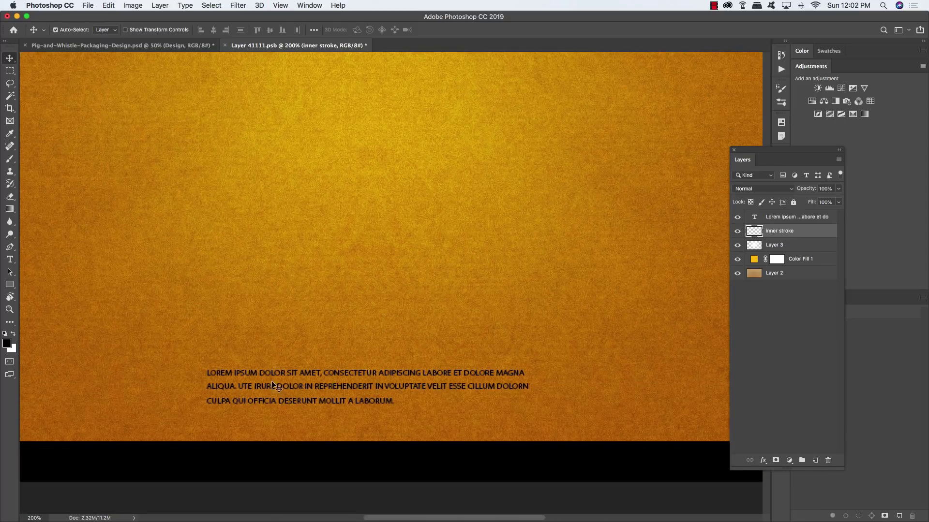
key("t")
left_click(334, 376)
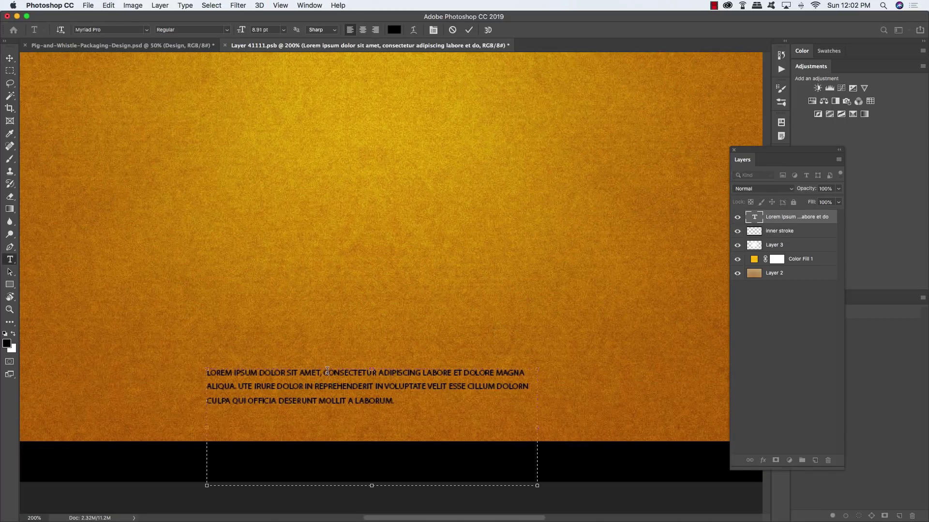
left_click_drag(418, 398, 174, 366)
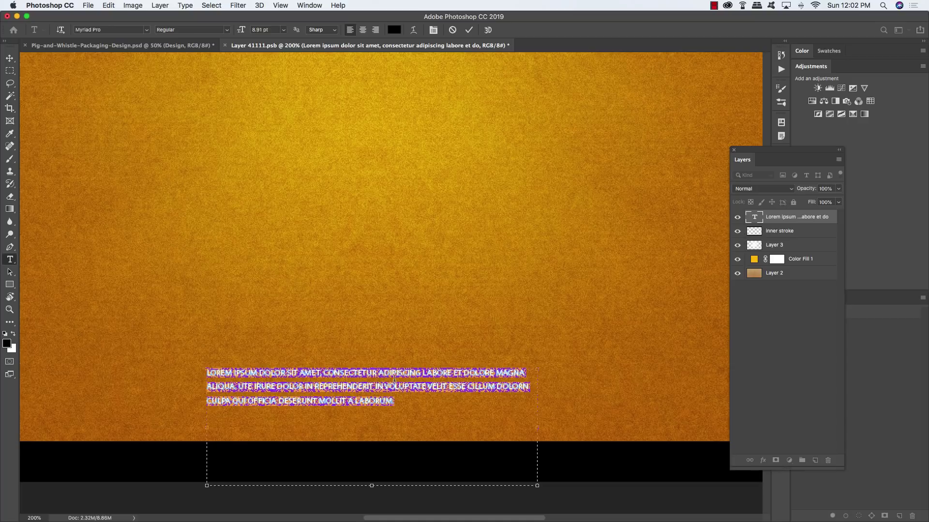
left_click(308, 5)
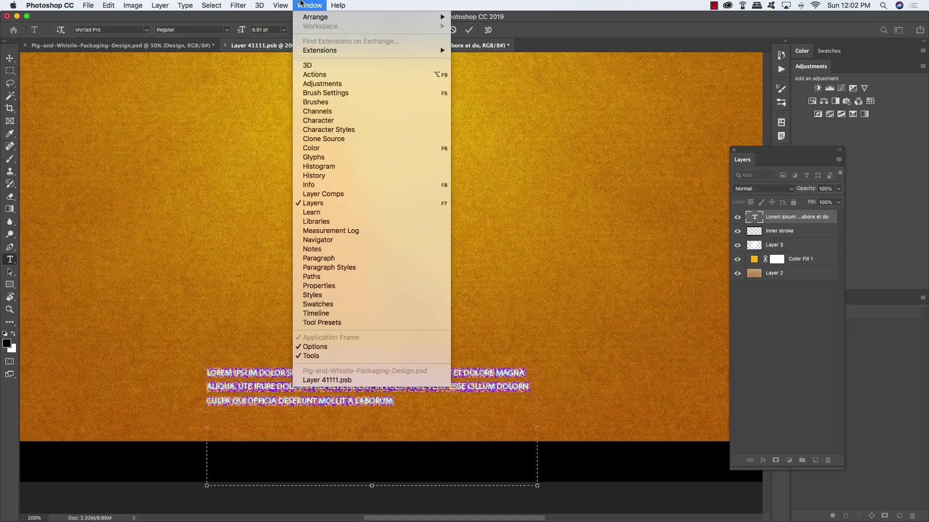
left_click(326, 122)
left_click_drag(351, 118, 603, 214)
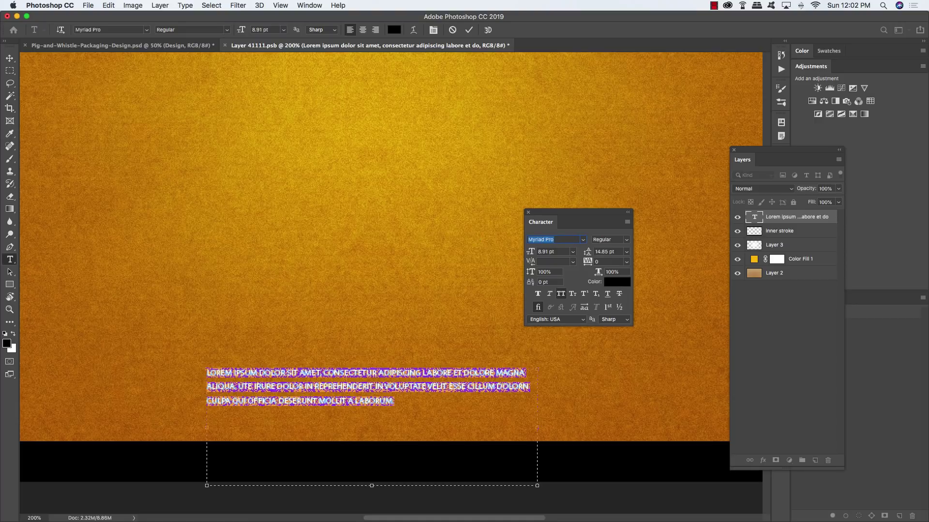
type("avenir")
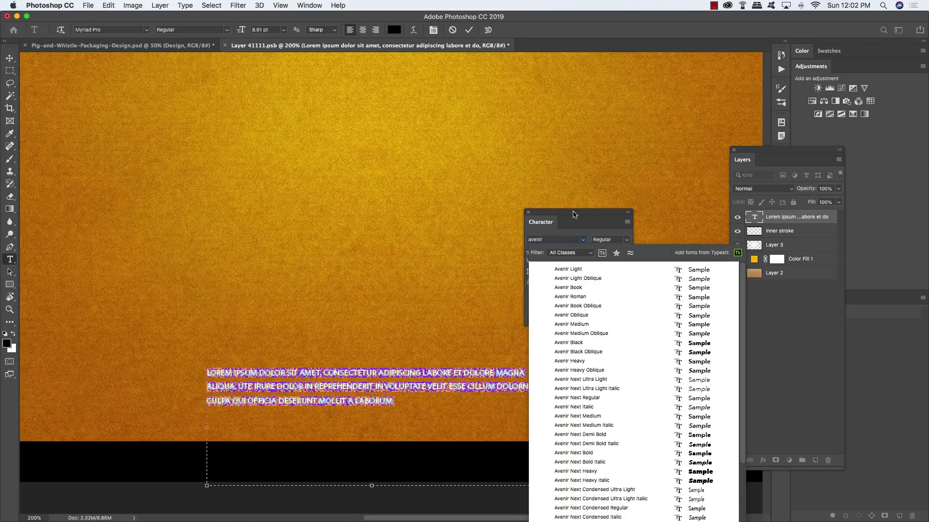
left_click(568, 287)
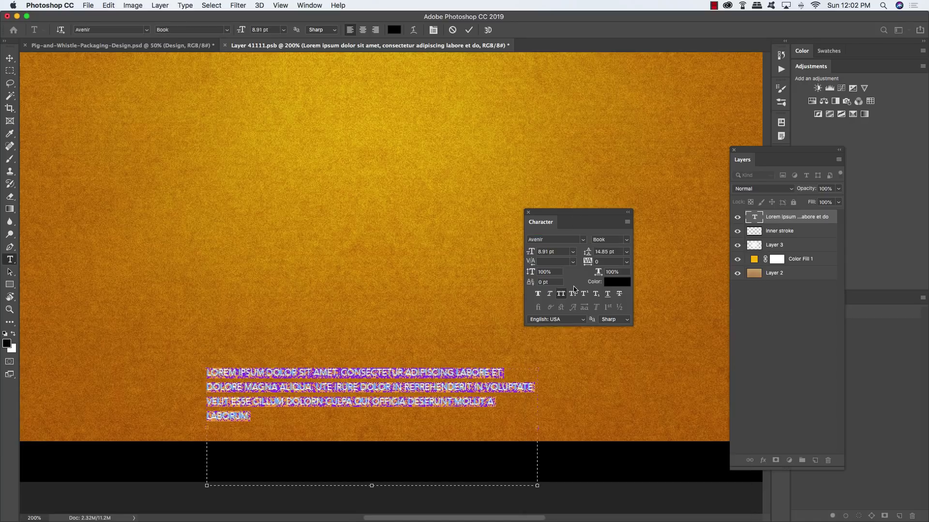
type("6.5")
key("Return")
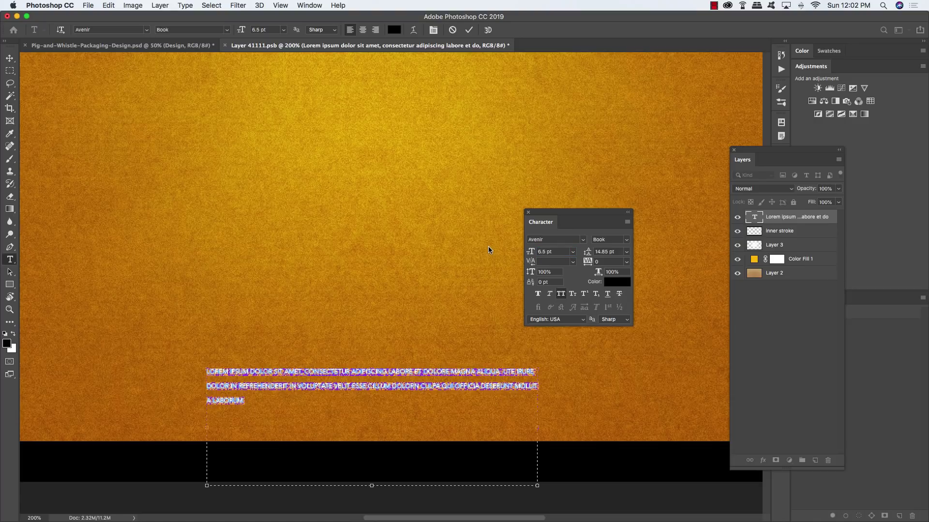
Step: Center-align the placeholder paragraph and break its lines before "UTE IRURE" and "OFFICIA DESERUNT"
left_click(363, 30)
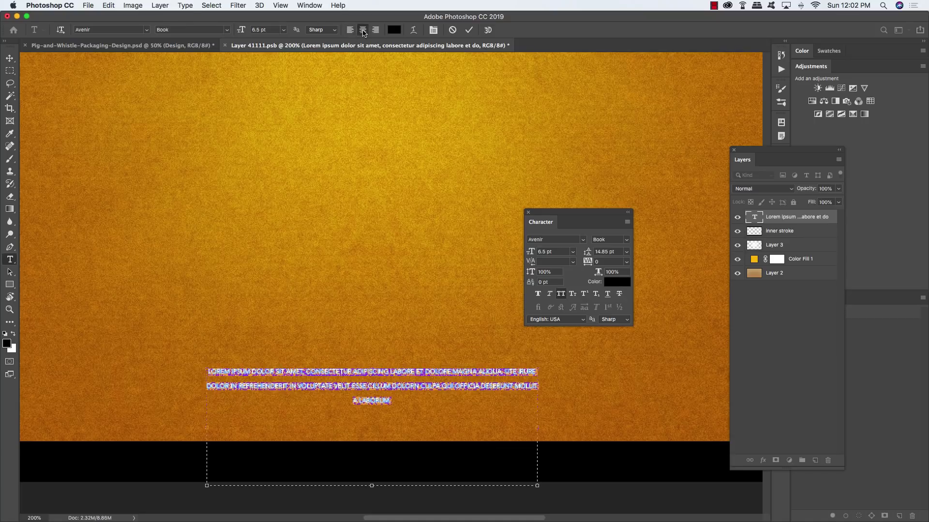
left_click(310, 4)
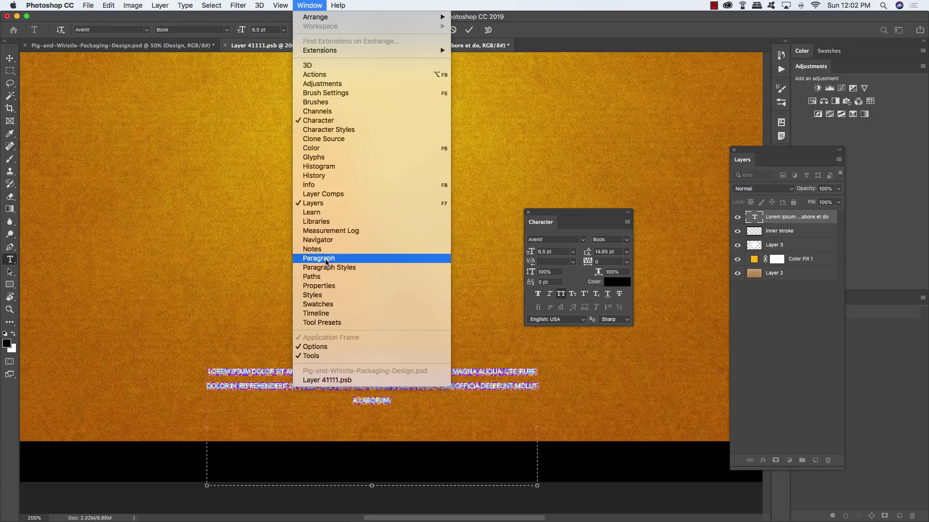
left_click(307, 3)
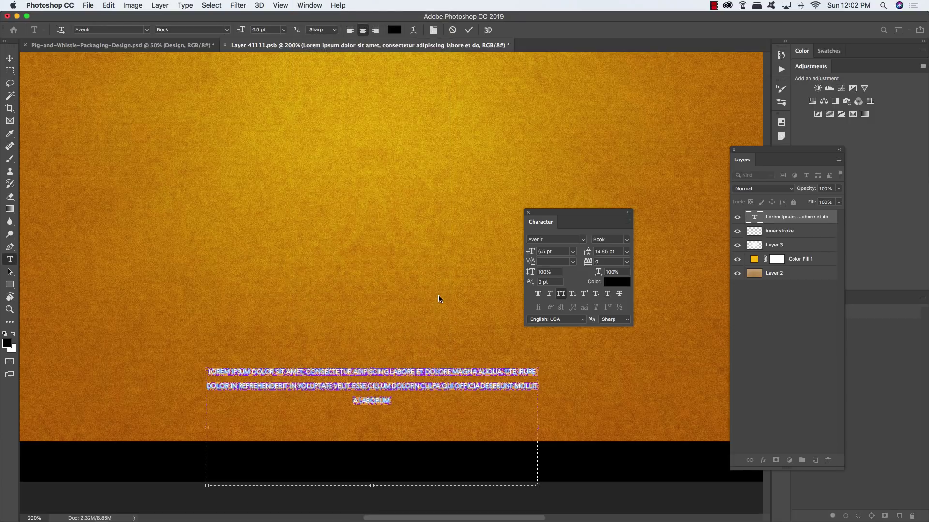
left_click(505, 370)
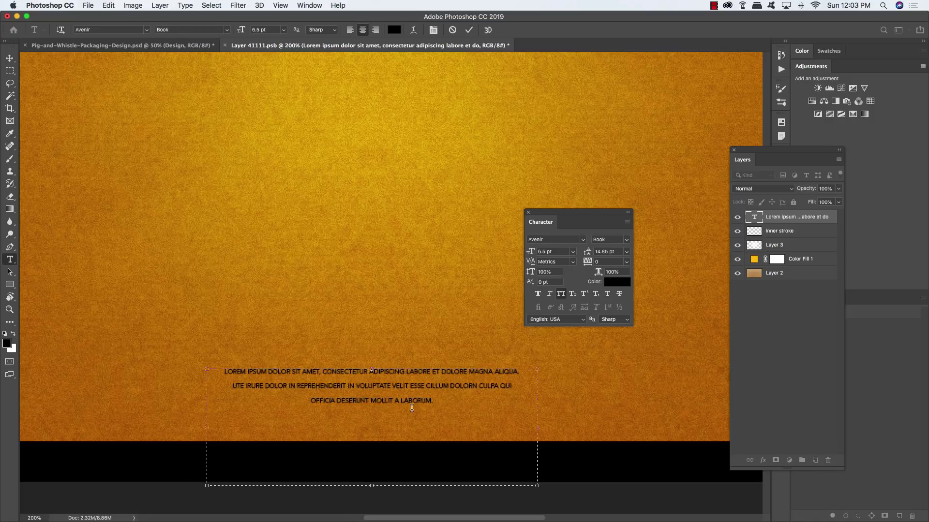
left_click(10, 58)
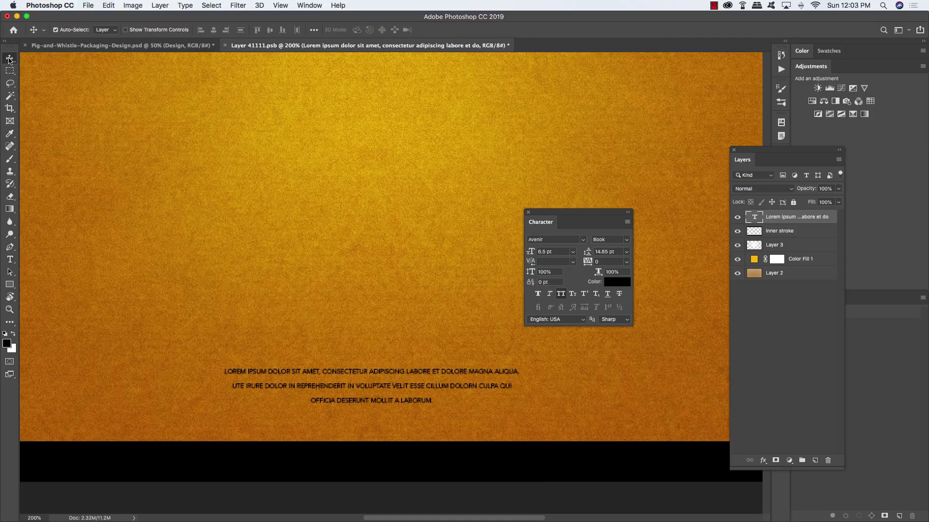
key("super+minus")
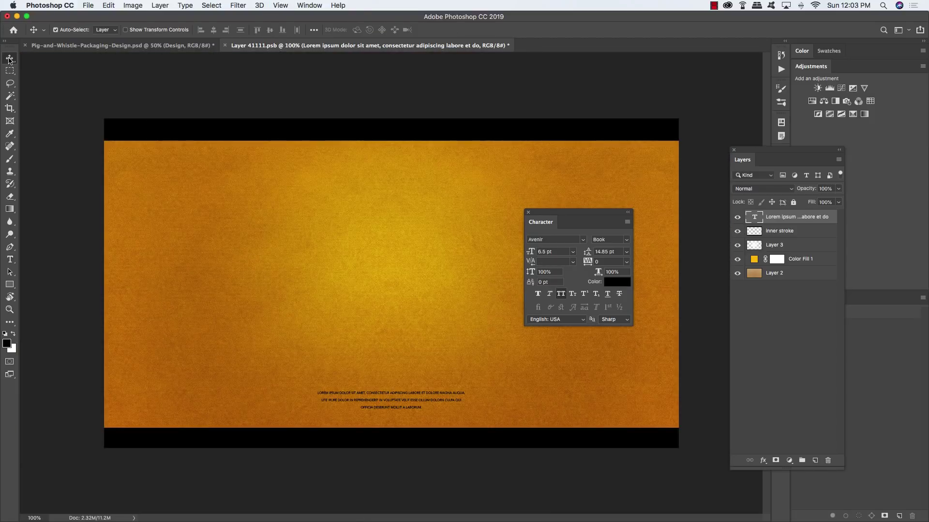
Step: Add a text layer reading "PIG" on the upper part of the label at 386 pt
left_click_drag(570, 215, 618, 211)
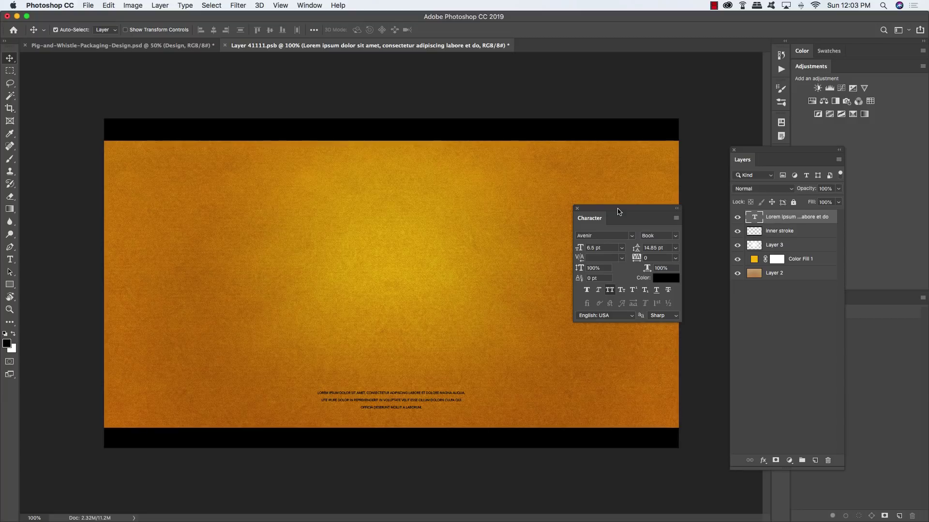
left_click(815, 461)
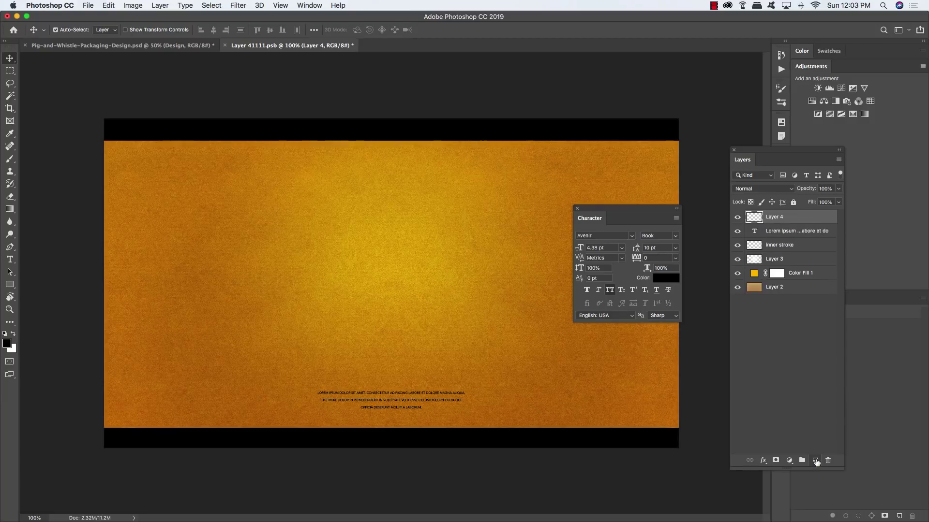
key("t")
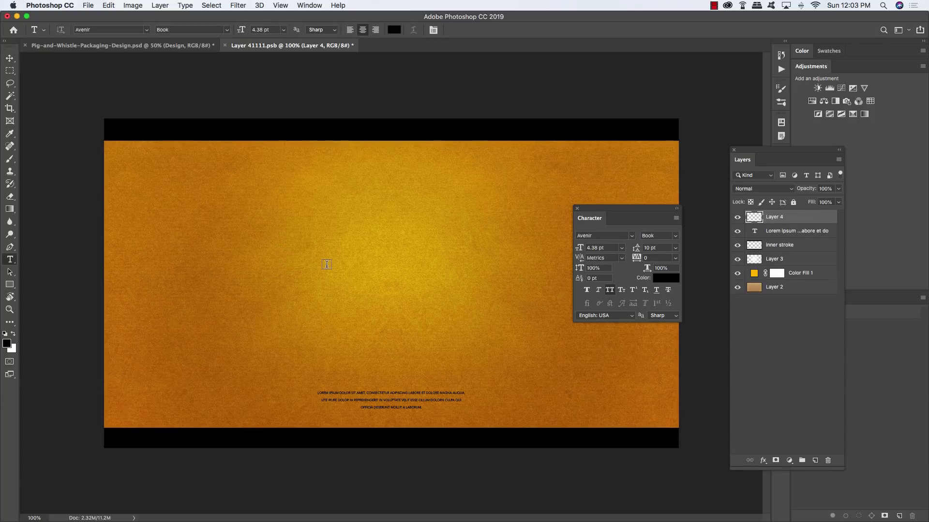
left_click(327, 262)
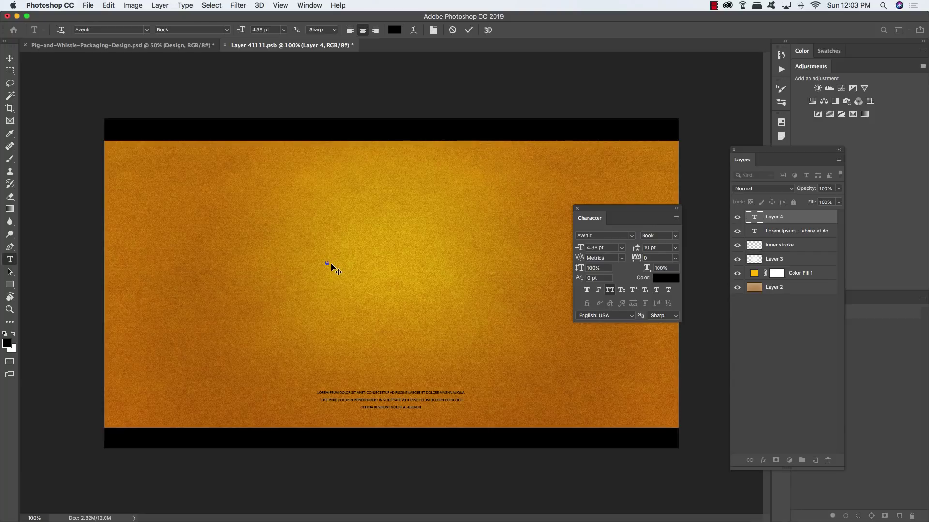
left_click(604, 248)
type("386")
key("Return")
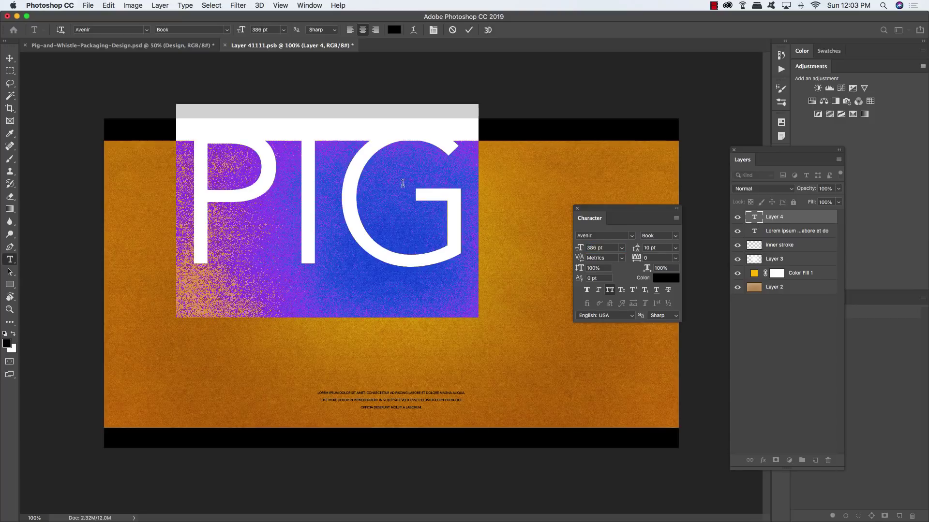
Step: Change the PIG text's font to Double Porter 6 Regular and center the word on the label just below the upper black band
left_click(600, 236)
left_click_drag(605, 209, 550, 180)
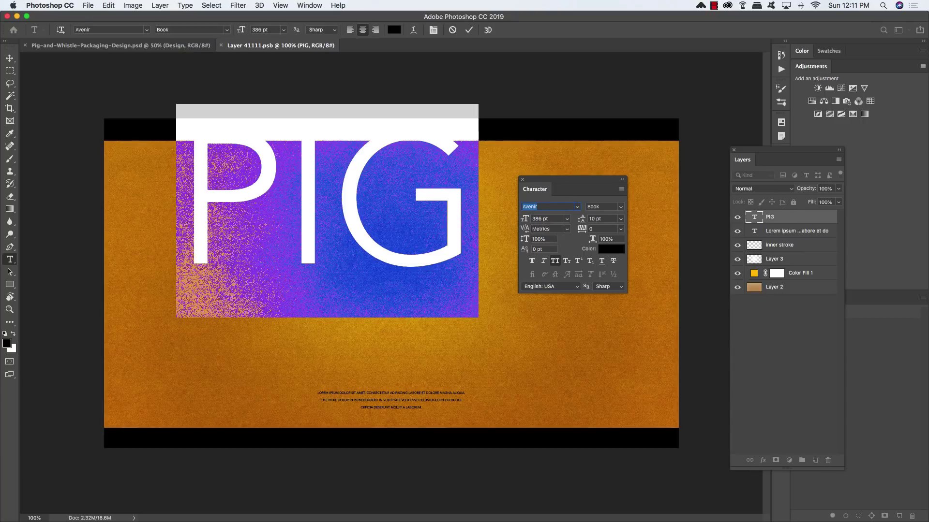
type("double porter")
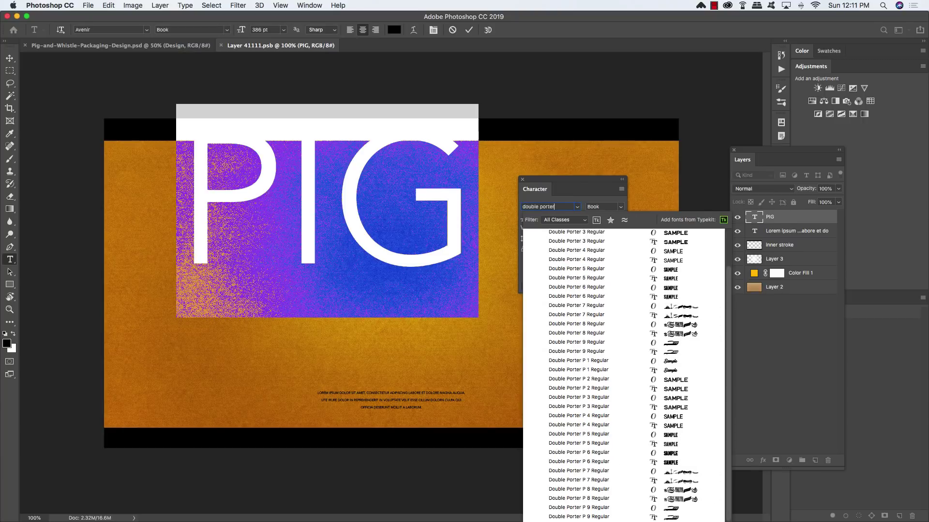
left_click(600, 291)
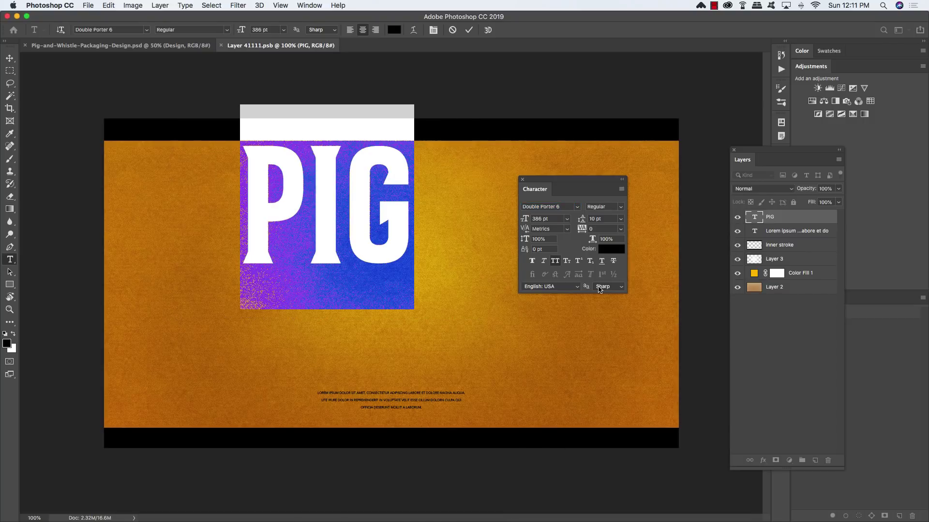
left_click(354, 176)
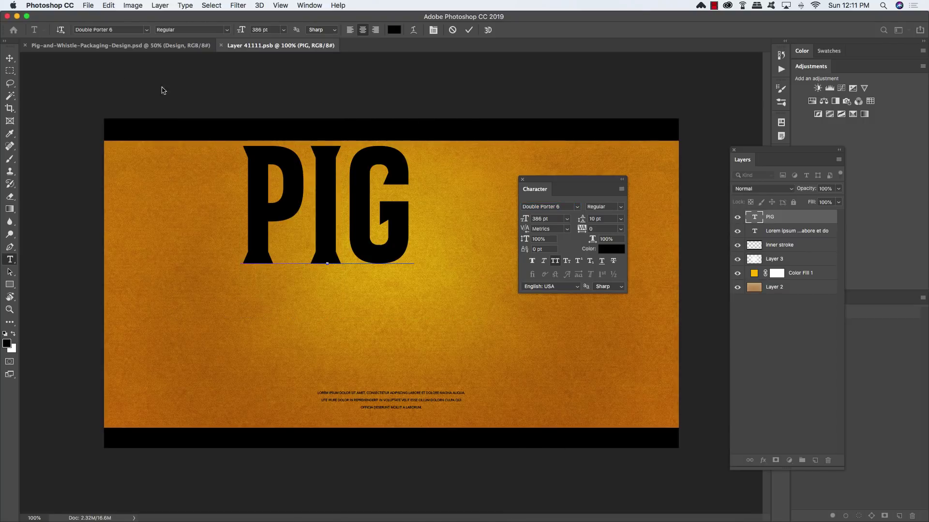
left_click(9, 57)
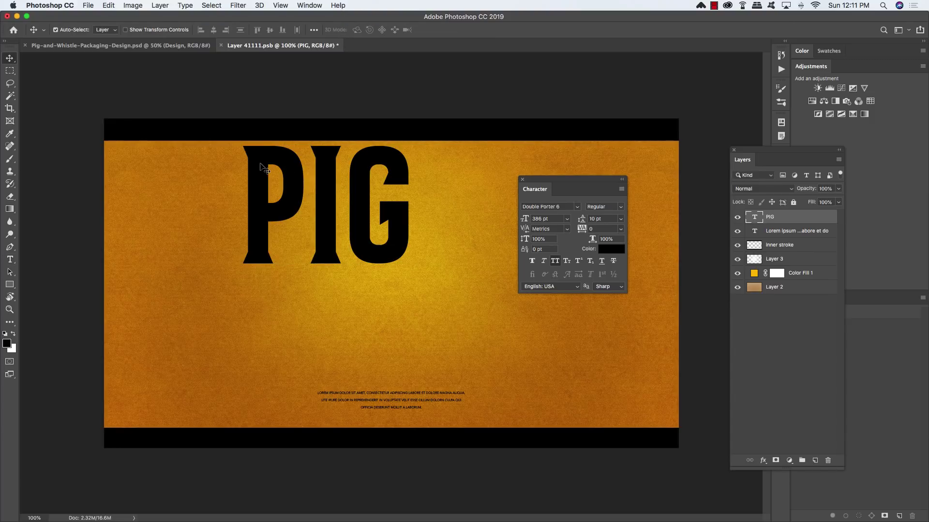
left_click_drag(261, 166, 327, 175)
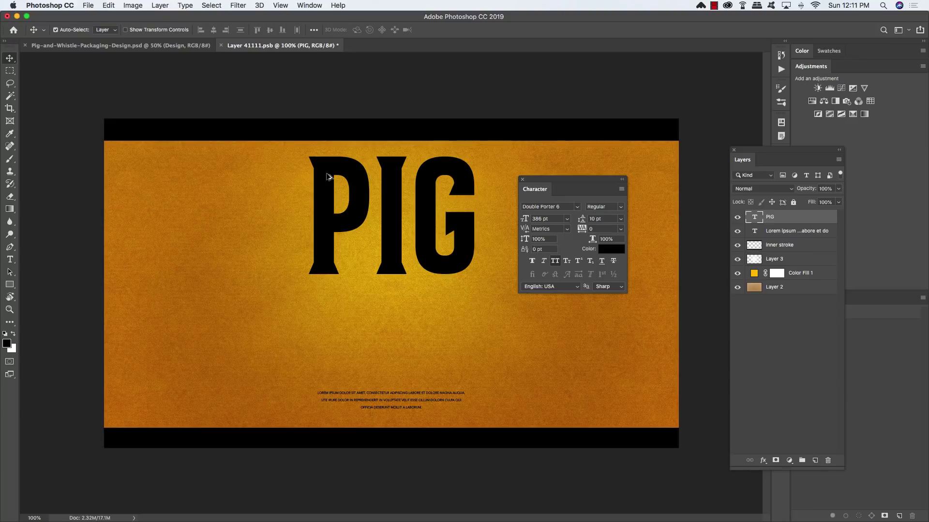
Step: Add a text layer reading "& WHISTLE" beneath the word PIG in Double Porter 6 at 114 pt
key("super+alt+shift+n")
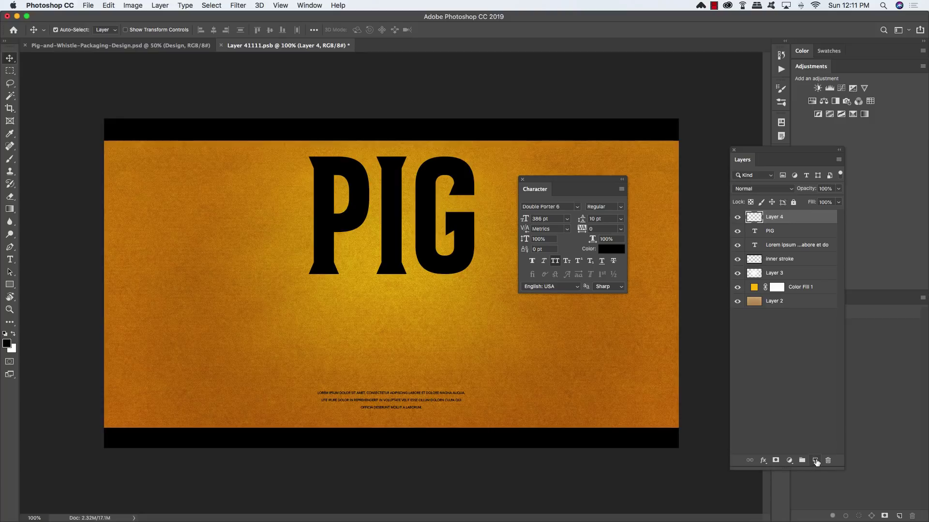
key("t")
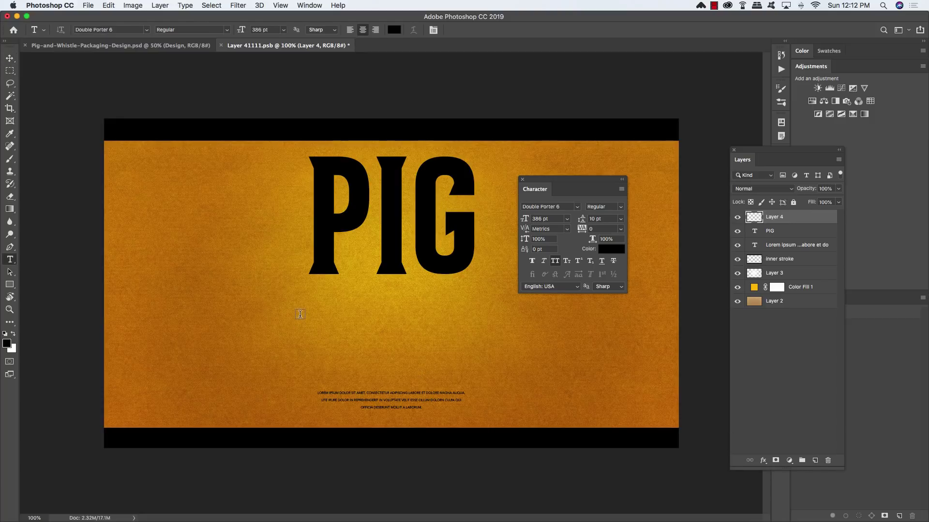
left_click(315, 325)
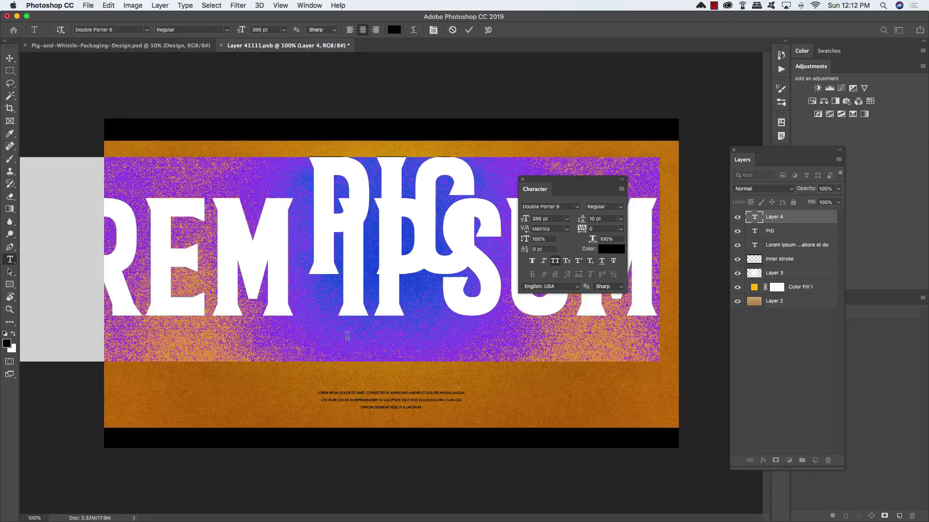
type("&")
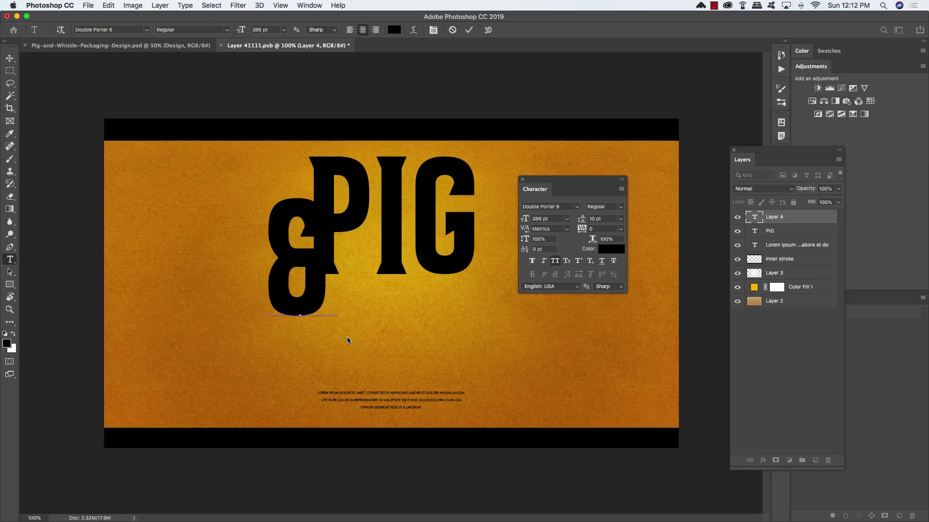
type(" WHISTLE")
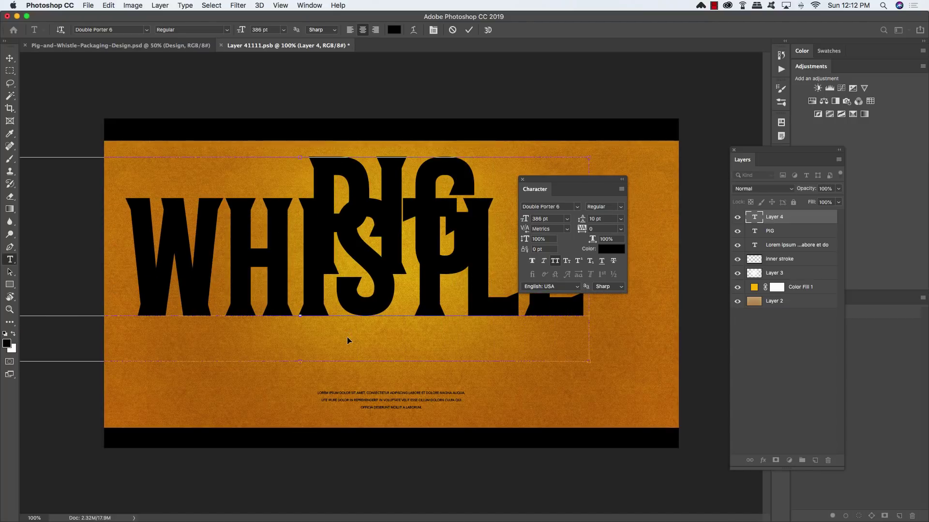
key("super+a")
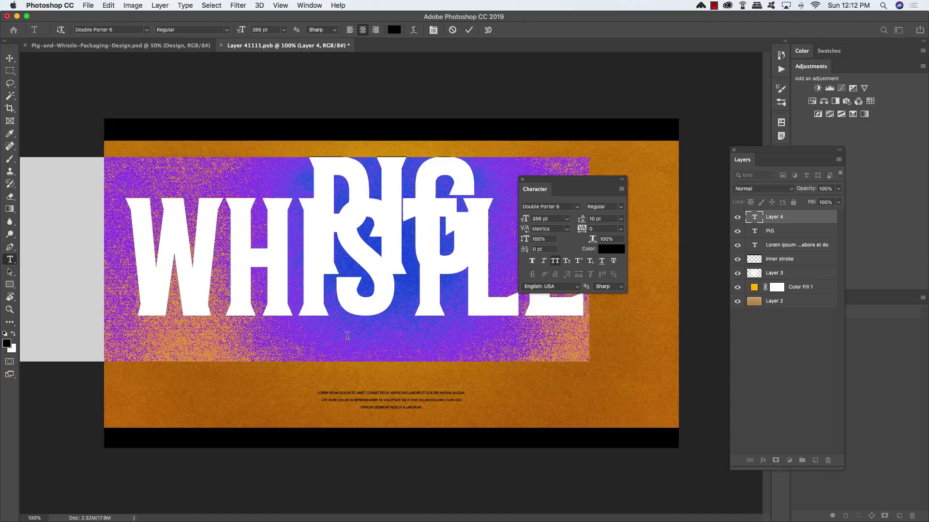
left_click(553, 222)
type("114")
key("Return")
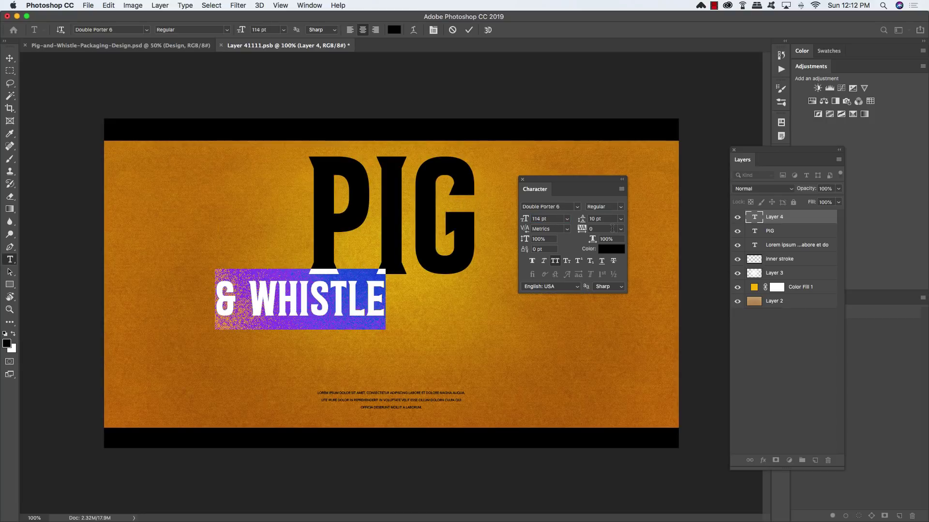
Step: Set the tracking of the "& WHISTLE" text to 20 and commit the edit
left_click(596, 229)
type("20")
key("Return")
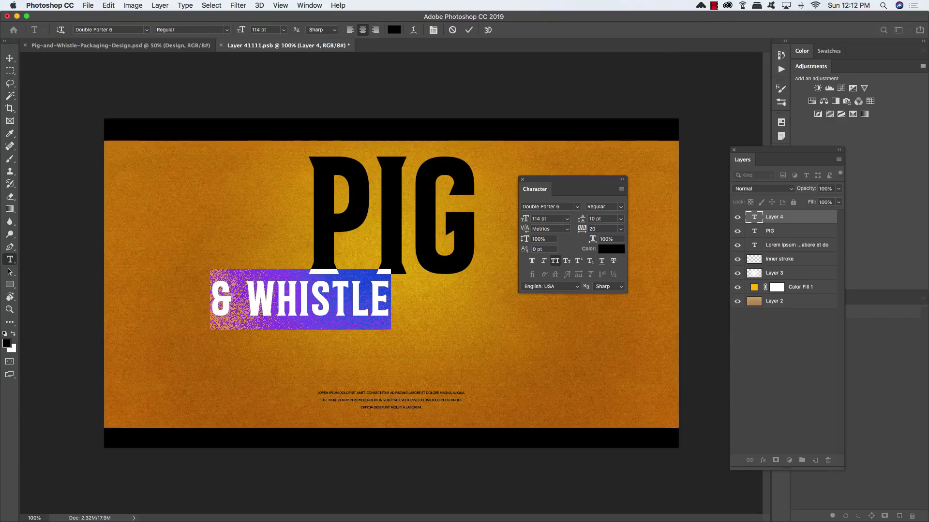
left_click(10, 58)
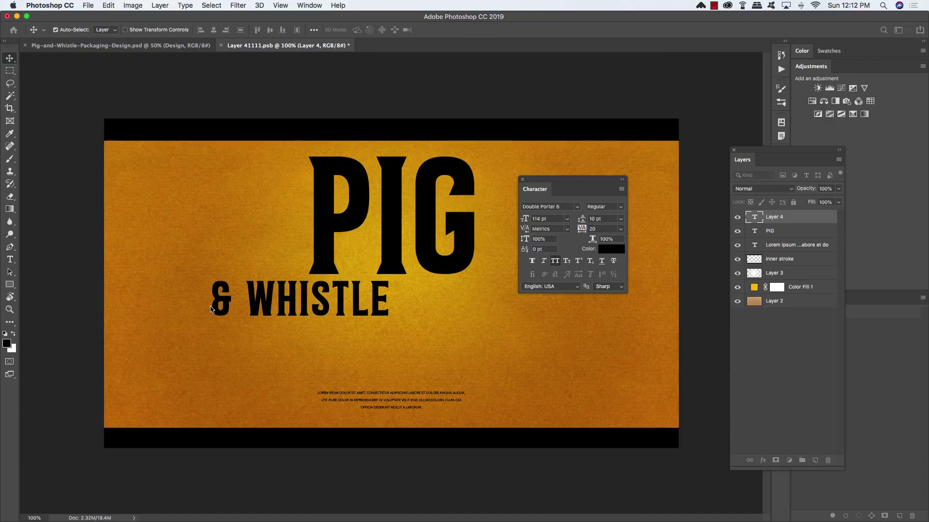
Step: Scale the "& WHISTLE" text to about 93% so it matches the width of PIG, and place it directly beneath that word
left_click_drag(253, 311, 341, 261)
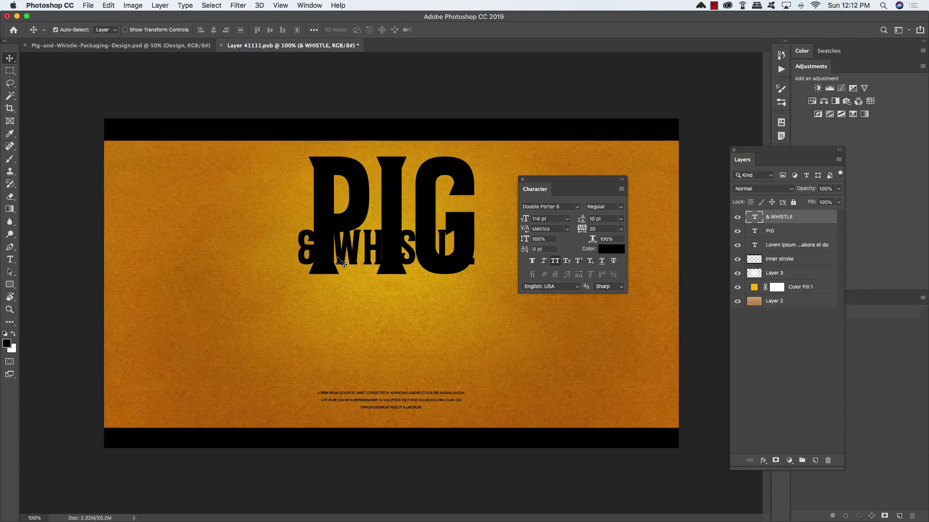
key("super+t")
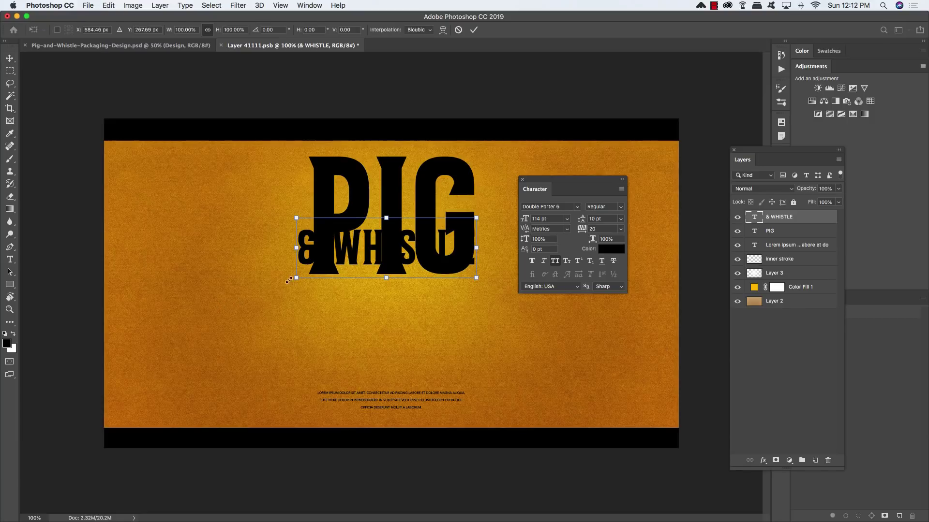
left_click_drag(297, 278, 324, 308)
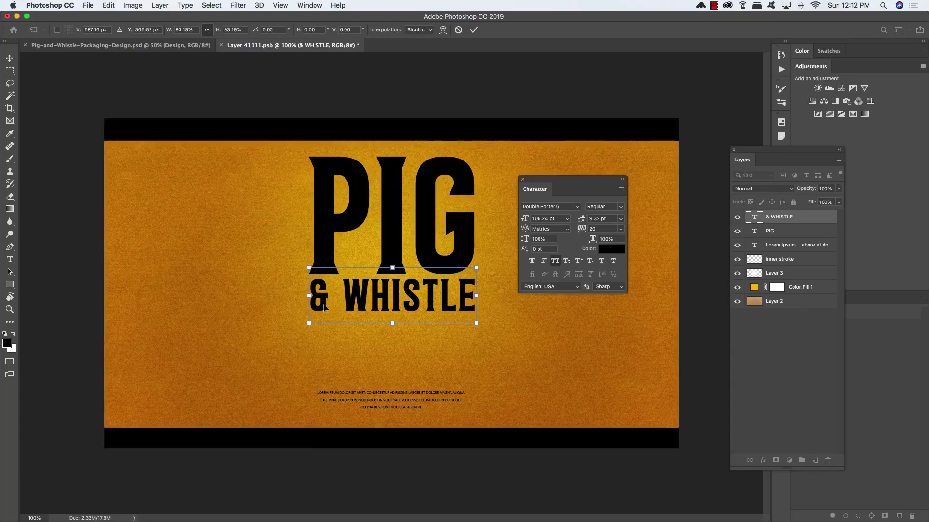
key("Return")
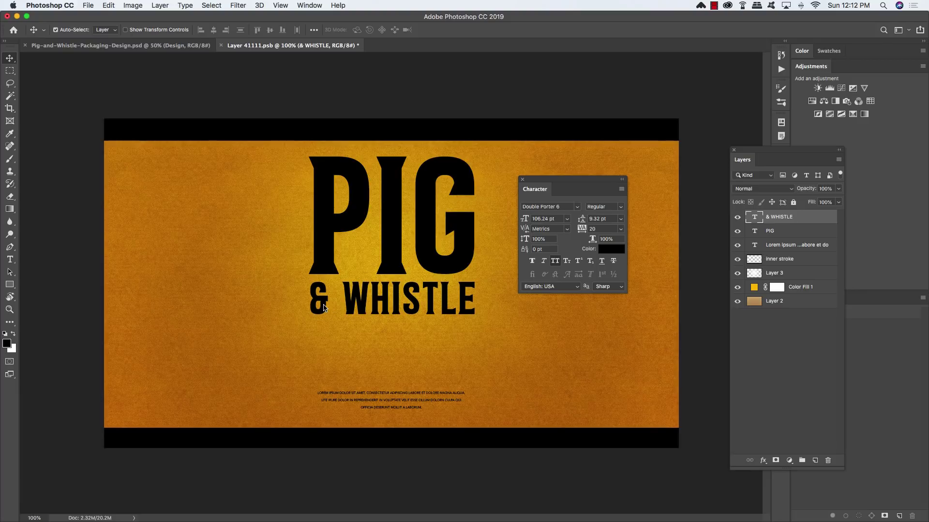
Step: Group the "& WHISTLE" and PIG text layers and name the group "PIG & WHISTLE"
left_click(819, 234, "shift")
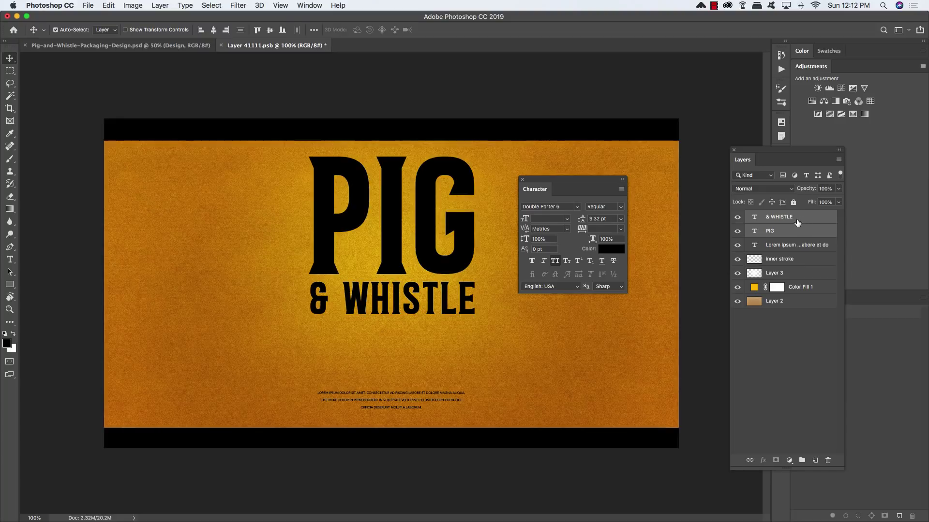
key("super+g")
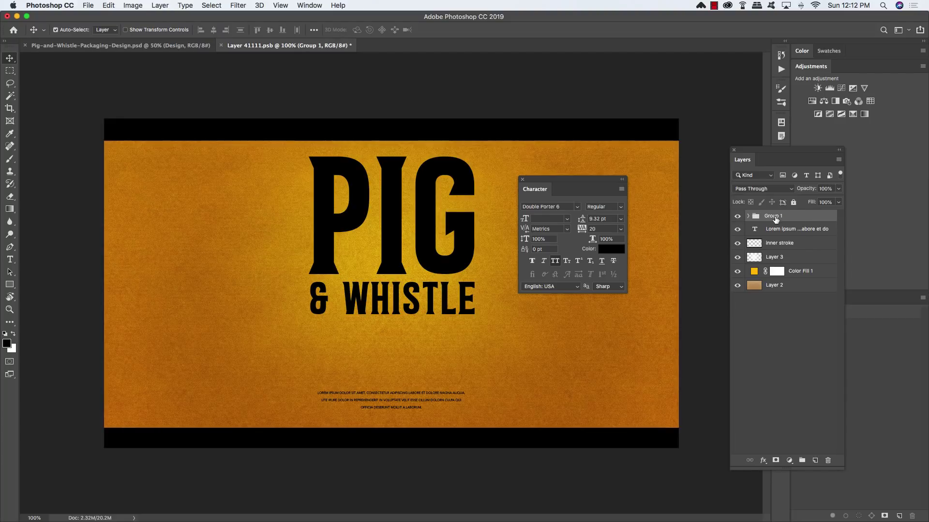
double_click(773, 216)
type("PiG & WHISTLE")
key("Return")
Step: Move the PIG & WHISTLE group straight down so the title sits between the upper black band and the small paragraph
key("shift+Down")
key("shift+Down")
key("shift+Down")
key("shift+Down")
key("shift+Down")
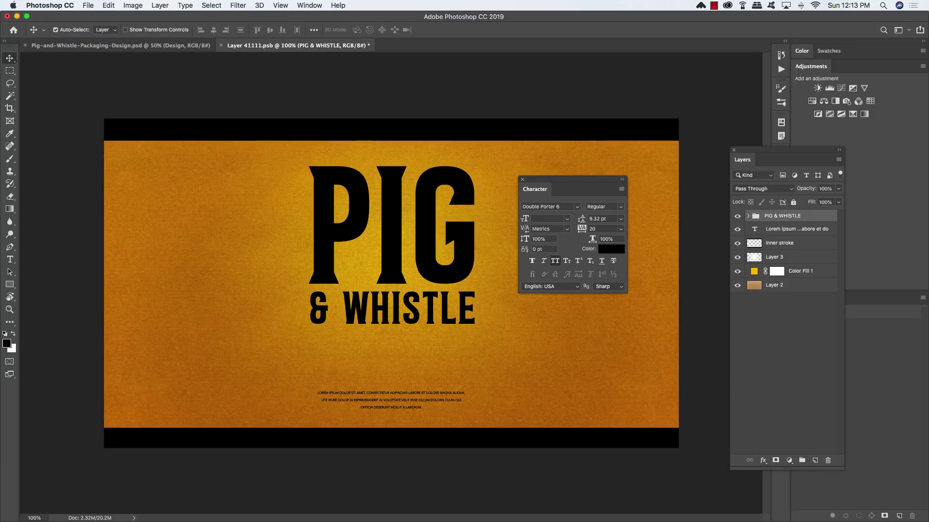
key("shift+Down")
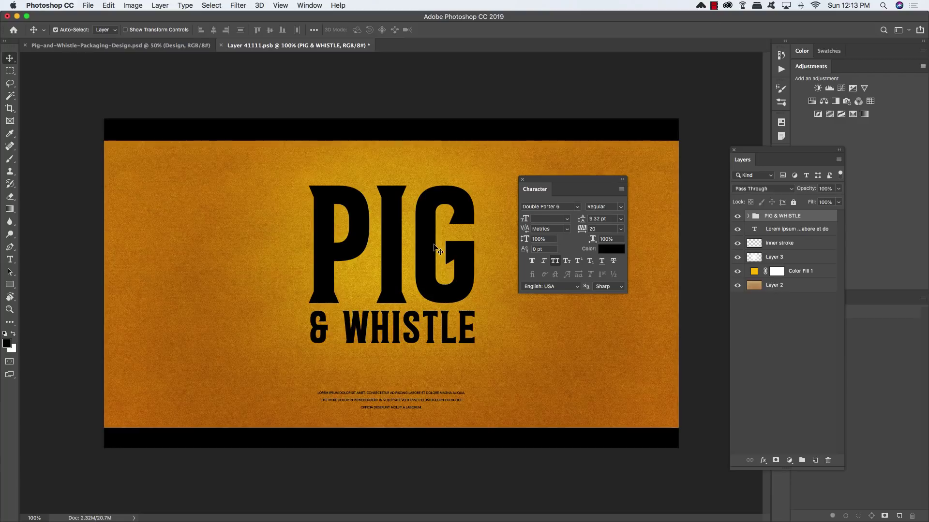
Step: Add a 2 px outside stroke in dark yellow #d49800 to the PIG & WHISTLE group and collapse its effects list
double_click(834, 218)
left_click(414, 215)
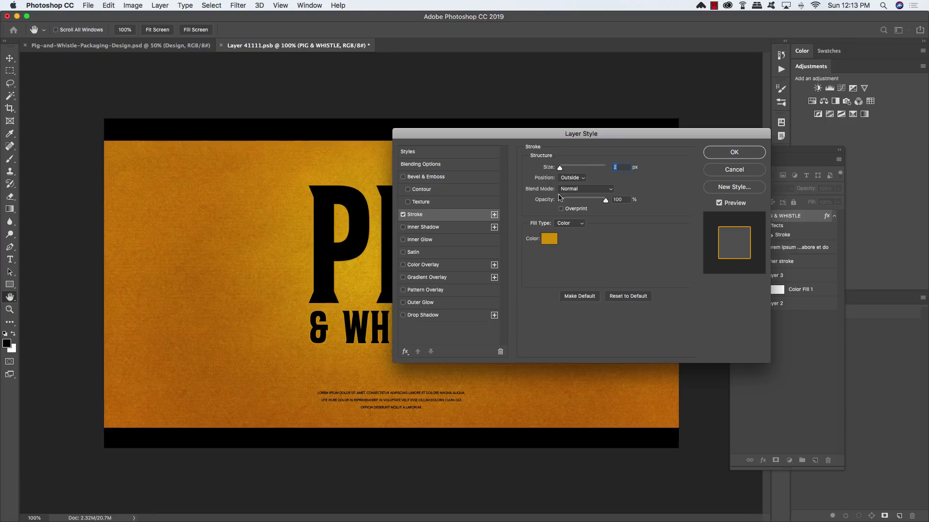
left_click(549, 239)
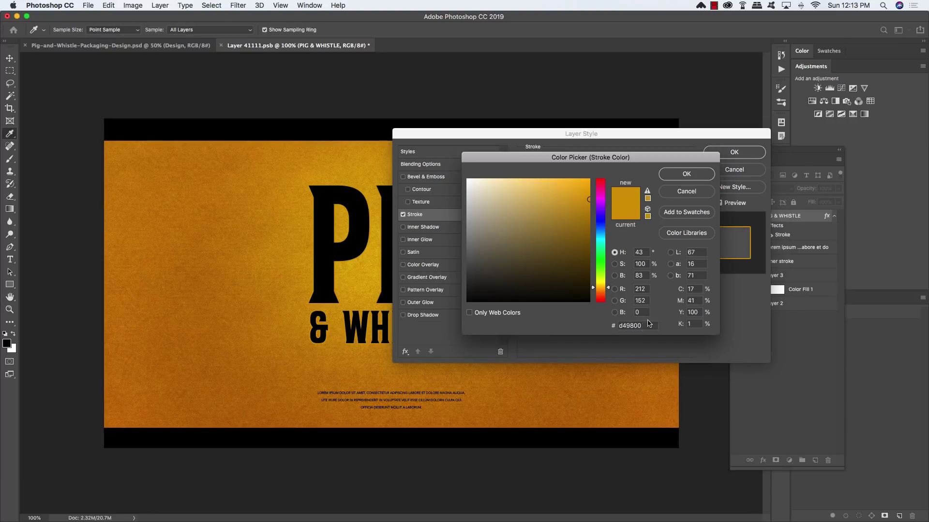
left_click(686, 174)
left_click(733, 153)
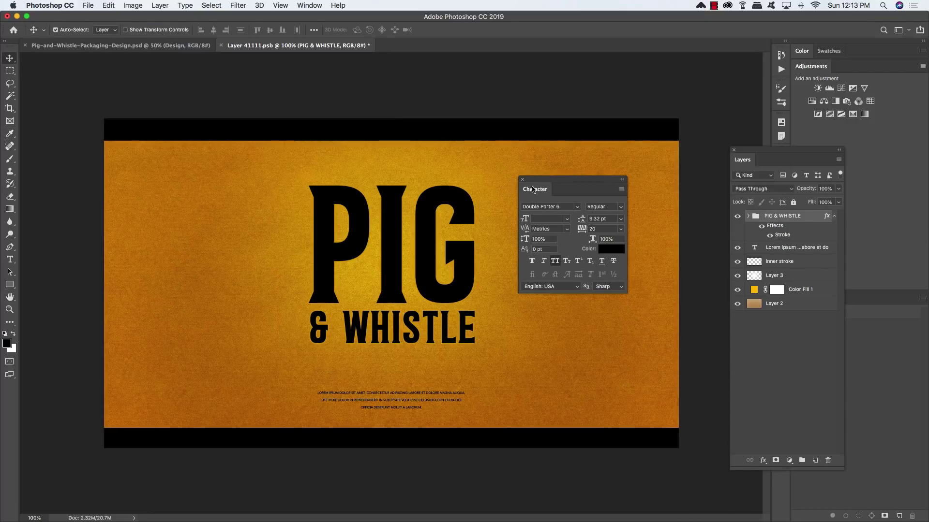
left_click(834, 216)
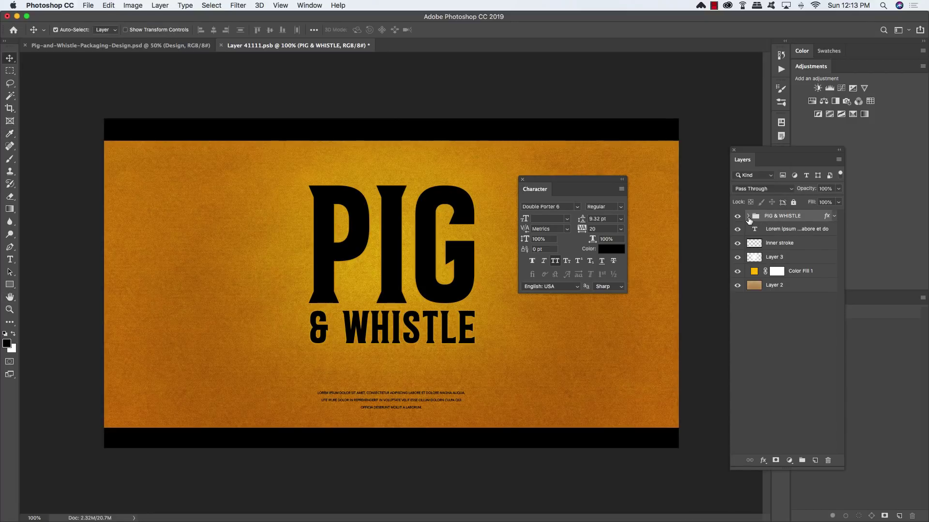
Step: Duplicate both title text layers and place the copies directly below the PIG & WHISTLE group in the layer stack
left_click(748, 217)
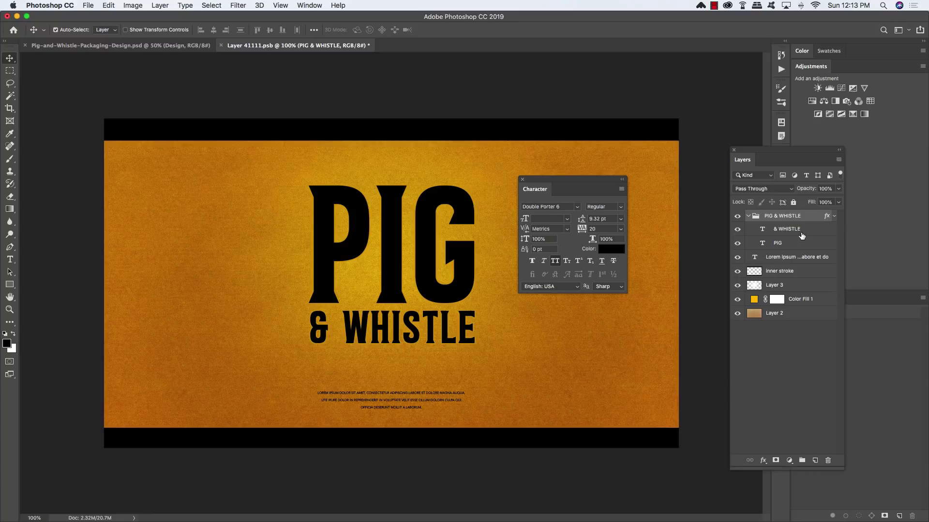
left_click(800, 232)
left_click(797, 244, "shift")
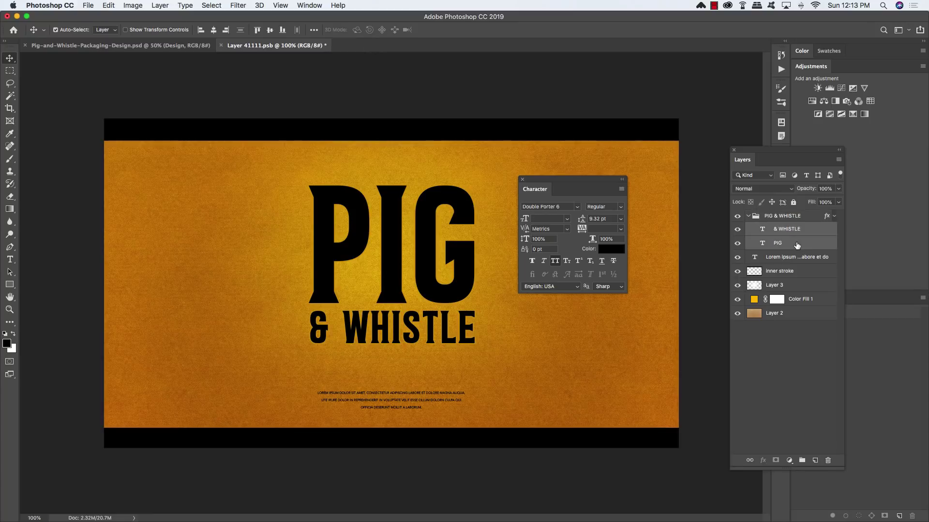
key("super+j")
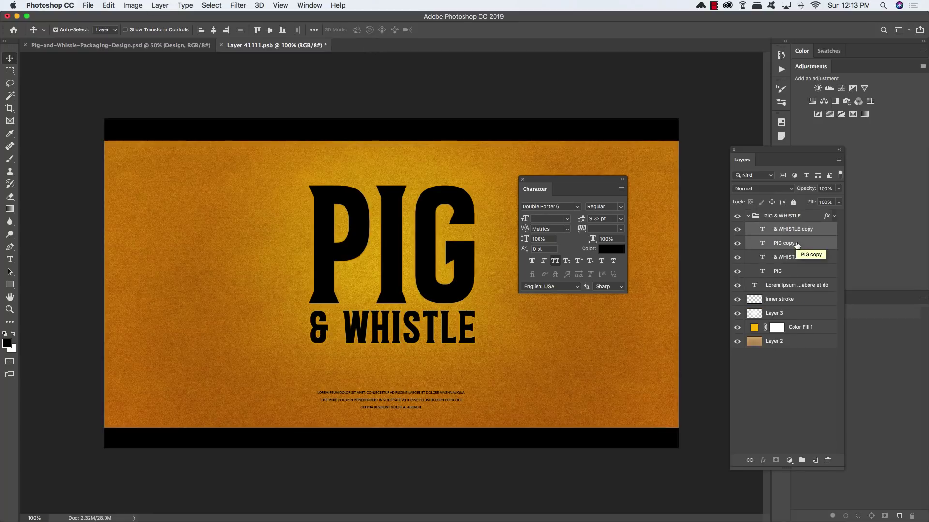
key("super+bracketright")
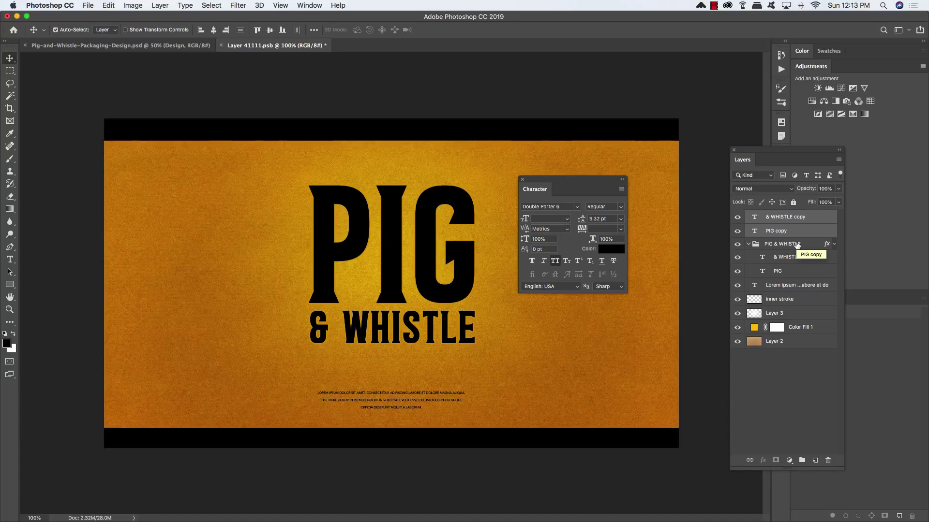
left_click(748, 244)
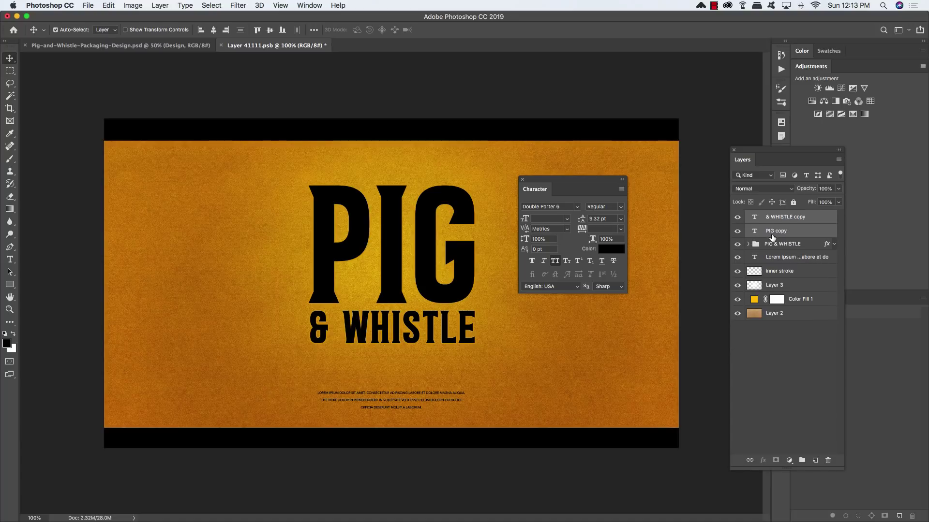
key("super+bracketleft")
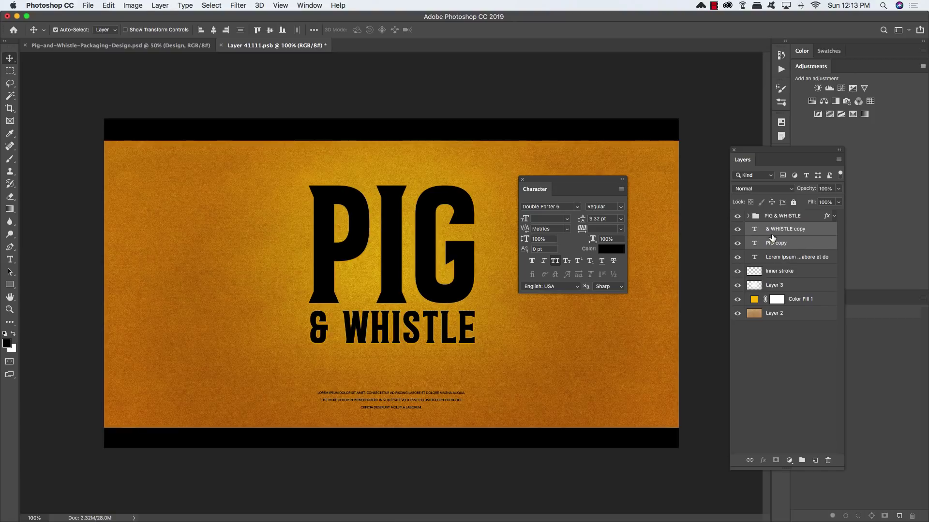
Step: Offset the copied title text slightly down and to the right, and set its opacity to 40% as a shadow
key("shift+Down")
key("shift+Right")
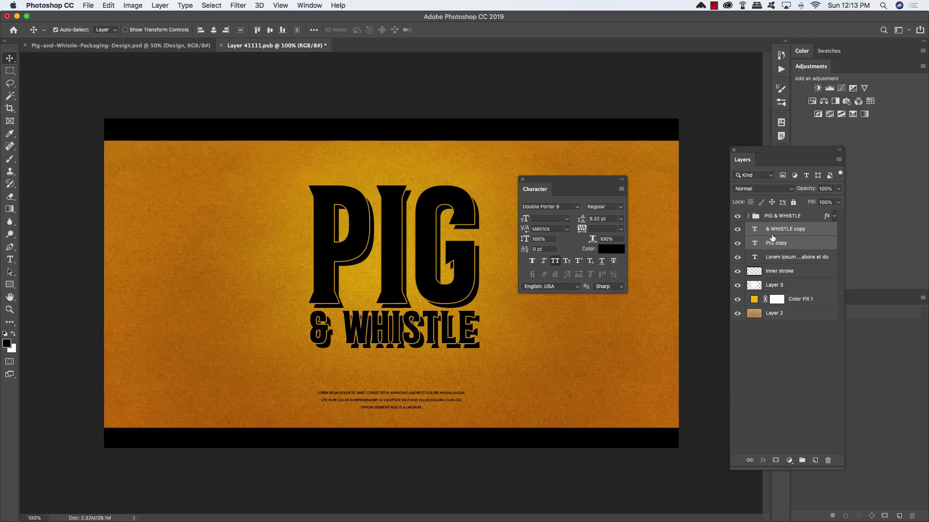
key("shift+Left")
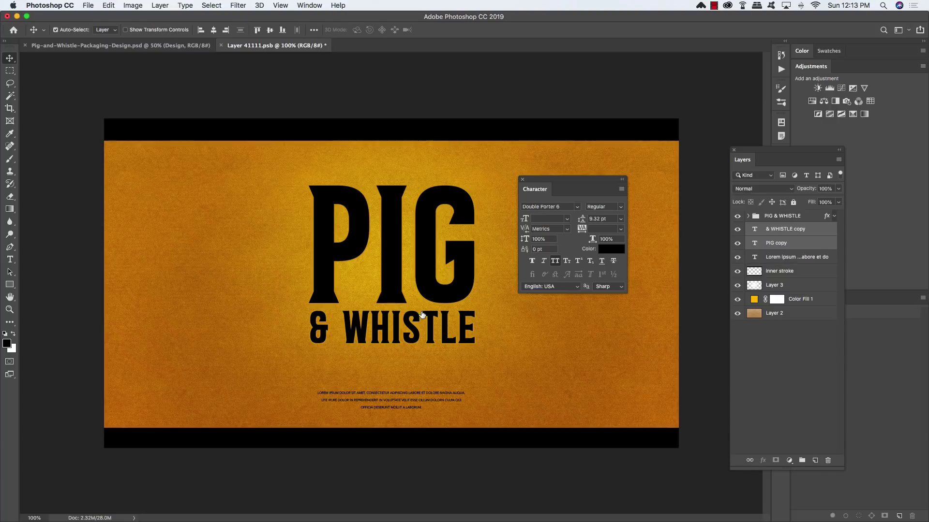
key("shift+Right")
key("shift+Down")
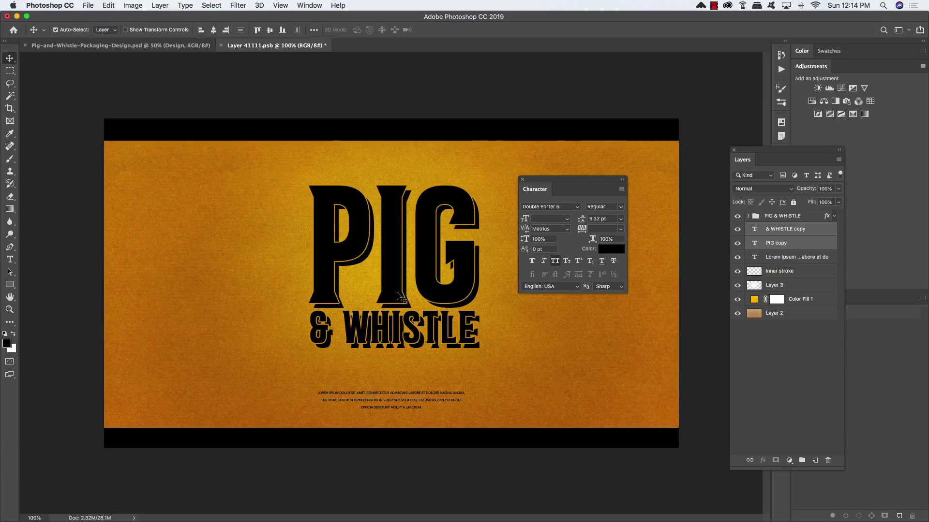
key("4")
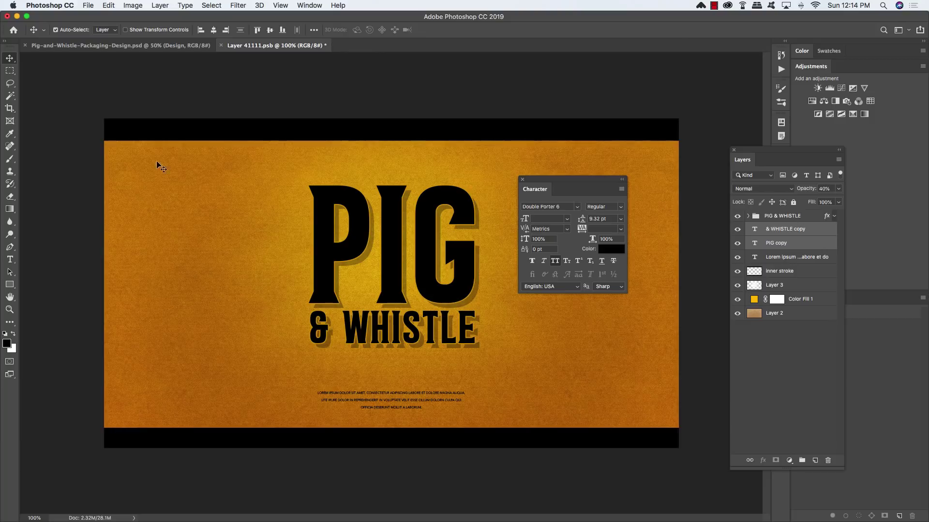
Step: Draw a black rectangle without a stroke, about 342 by 17 px, along the top edge of the word PIG
left_click(9, 285)
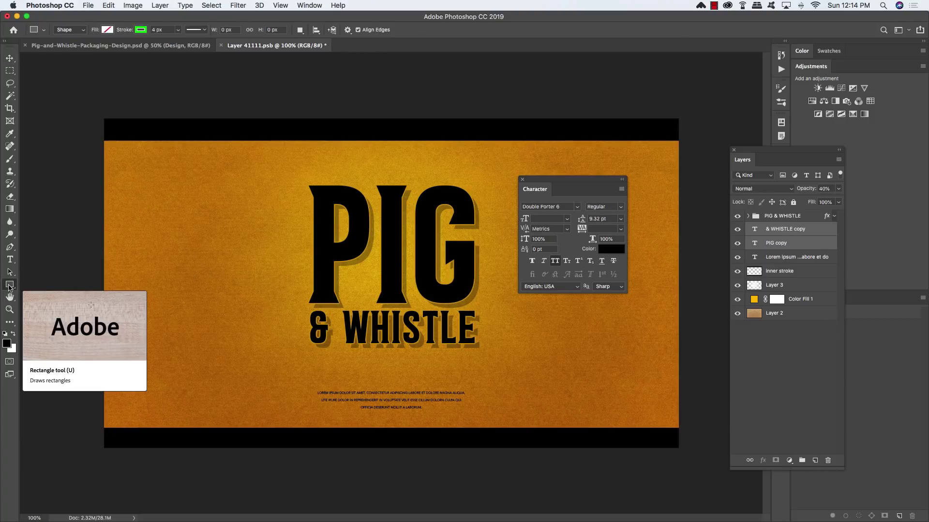
left_click(108, 30)
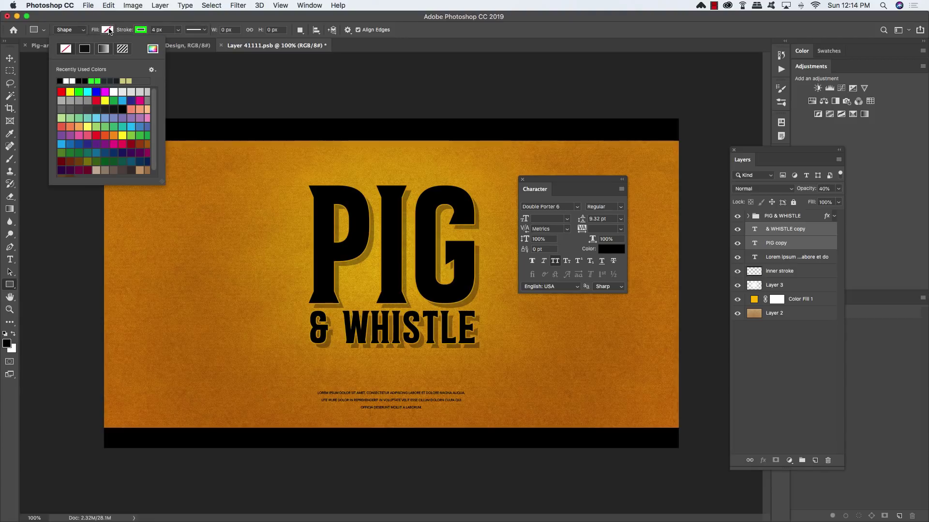
left_click(60, 81)
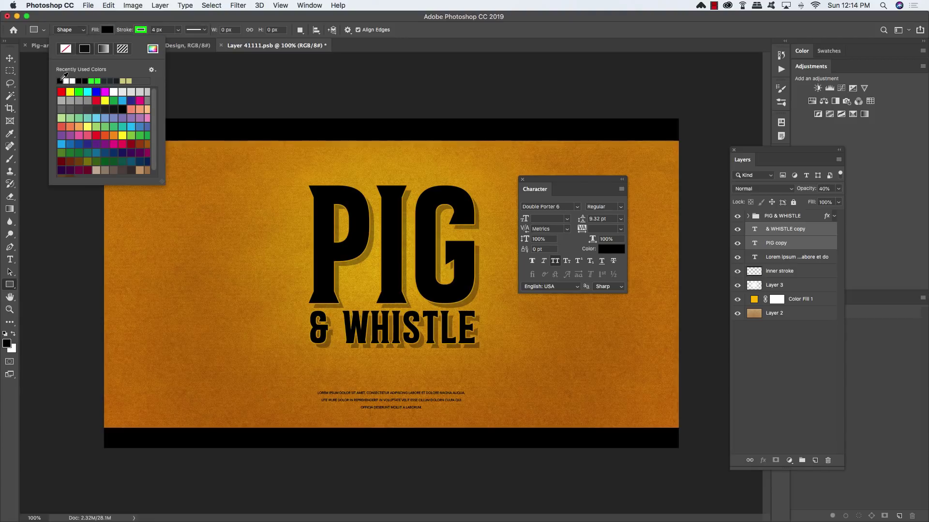
left_click(140, 30)
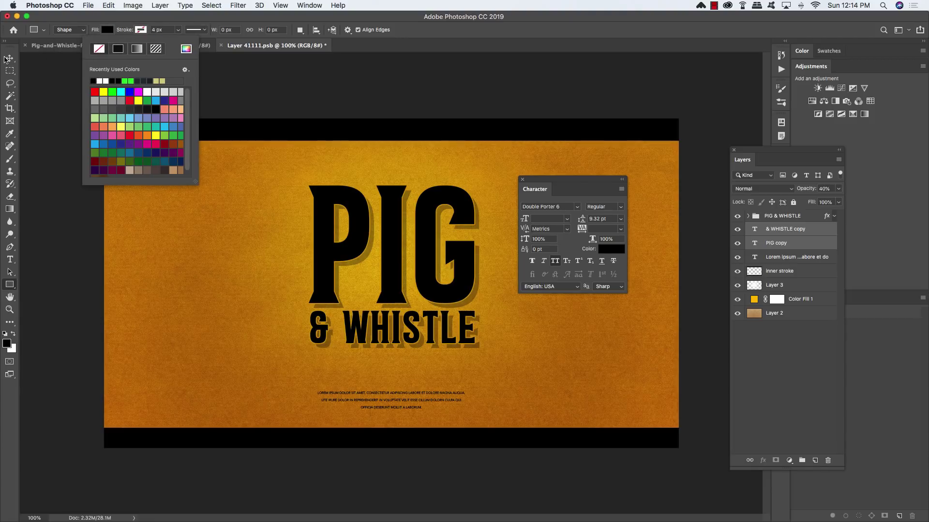
left_click(10, 58)
left_click(10, 285)
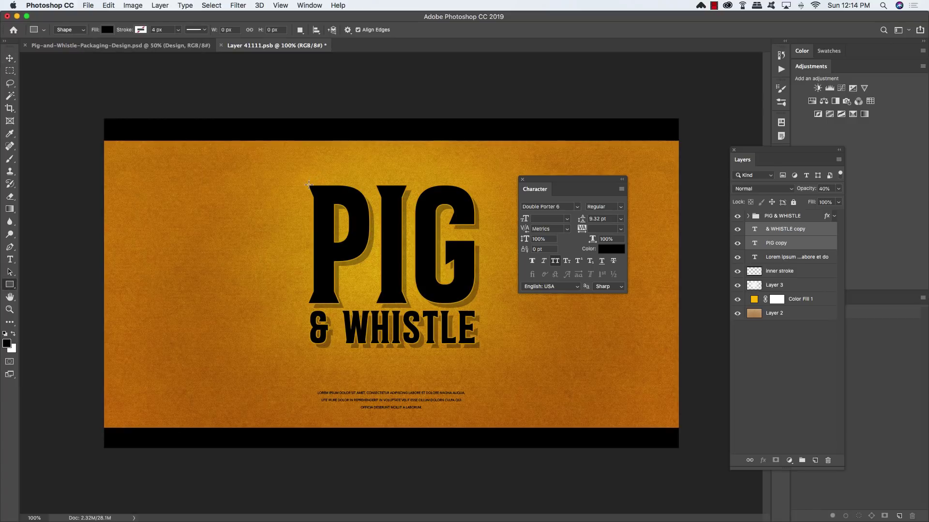
left_click_drag(308, 185, 474, 176)
key("v")
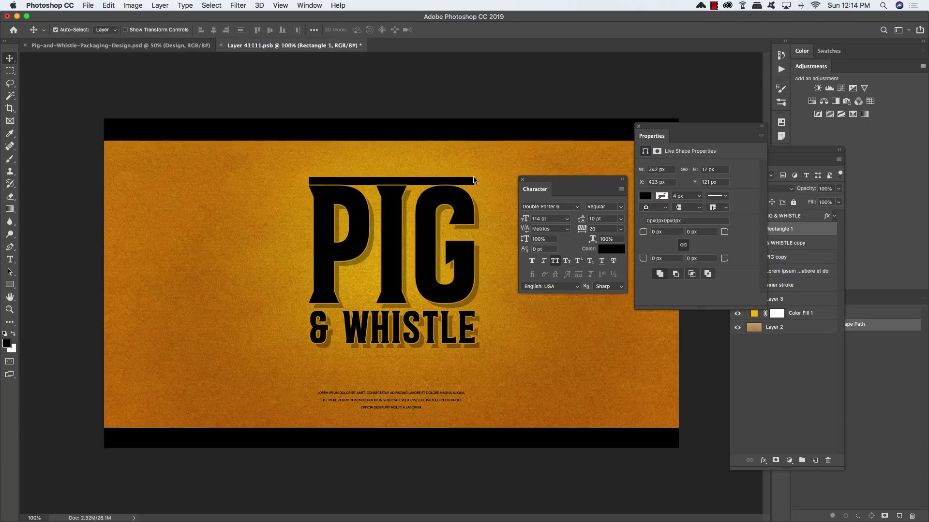
Step: Nudge the black bar straight up to a Y position of 96 px, leaving a gap above PIG
key("Up")
key("Up")
key("Up")
key("Up")
key("Up")
key("Up")
key("Up")
key("Up")
key("Up")
key("Up")
key("Up")
key("Up")
key("Up")
key("Up")
key("Up")
key("Up")
key("Up")
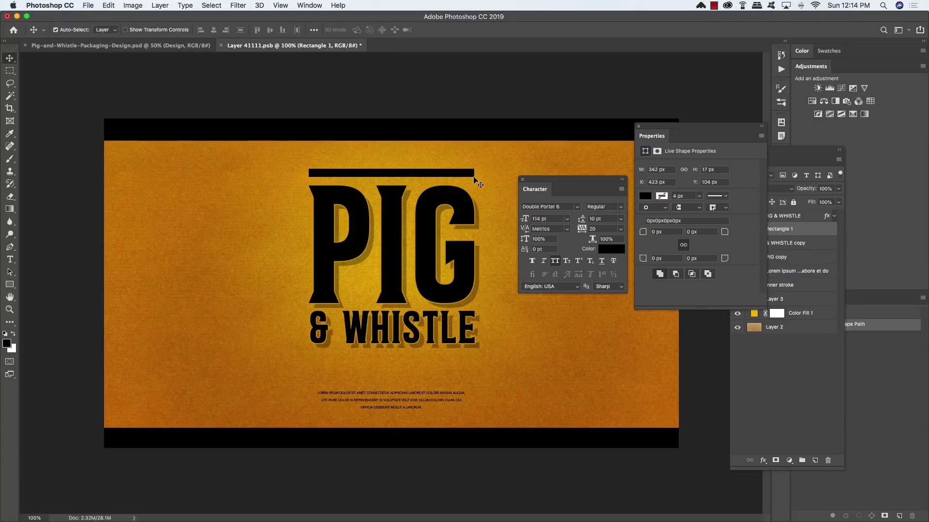
key("Up")
key("Up")
key("Up")
key("Up")
key("Up")
key("Up")
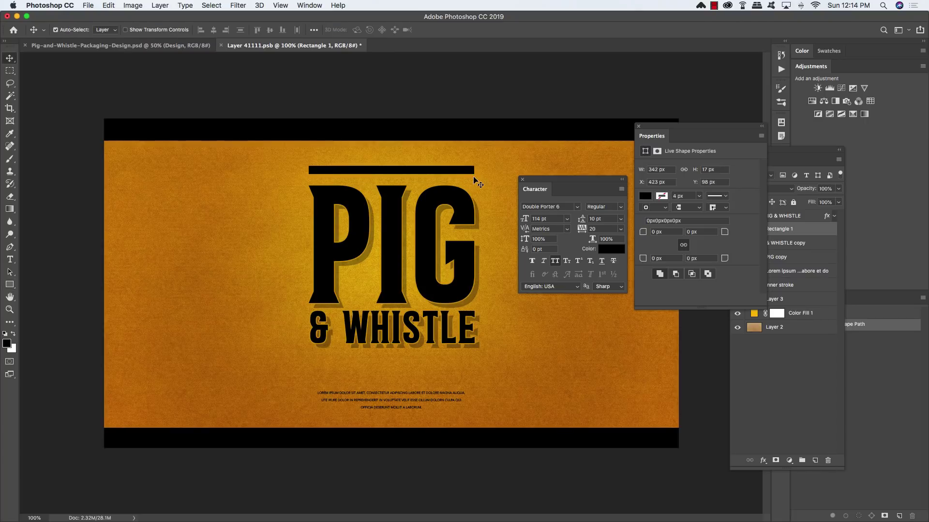
key("Up")
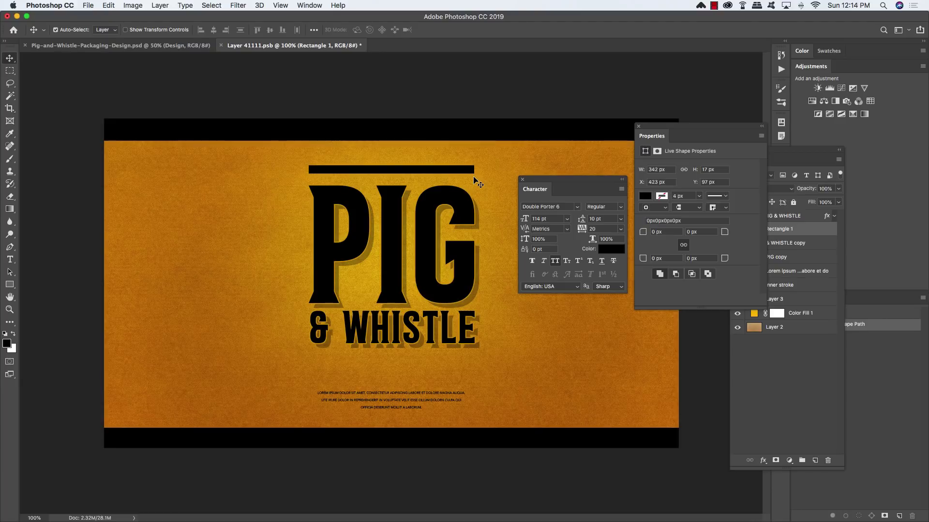
key("Up")
Step: Duplicate the black bar and place the copy straight below & WHISTLE, at a Y position of 491 px
key("super")
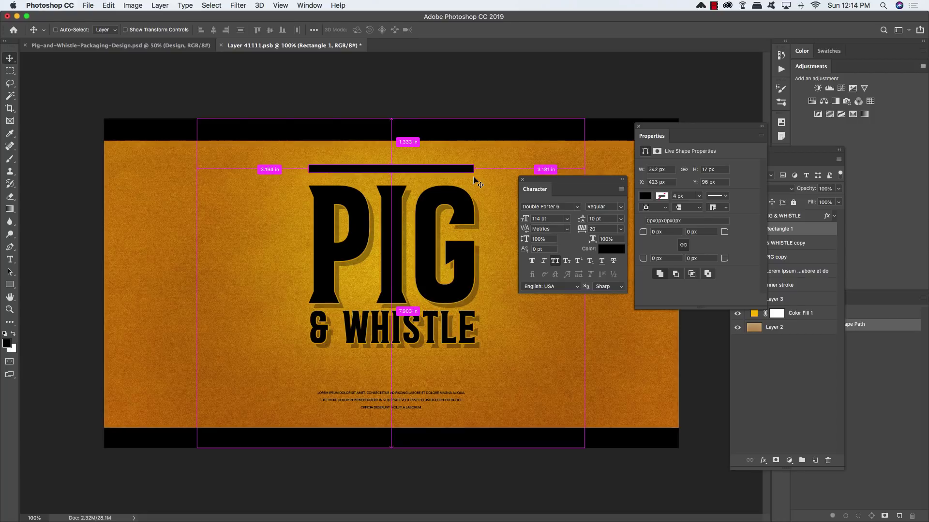
key("super+j")
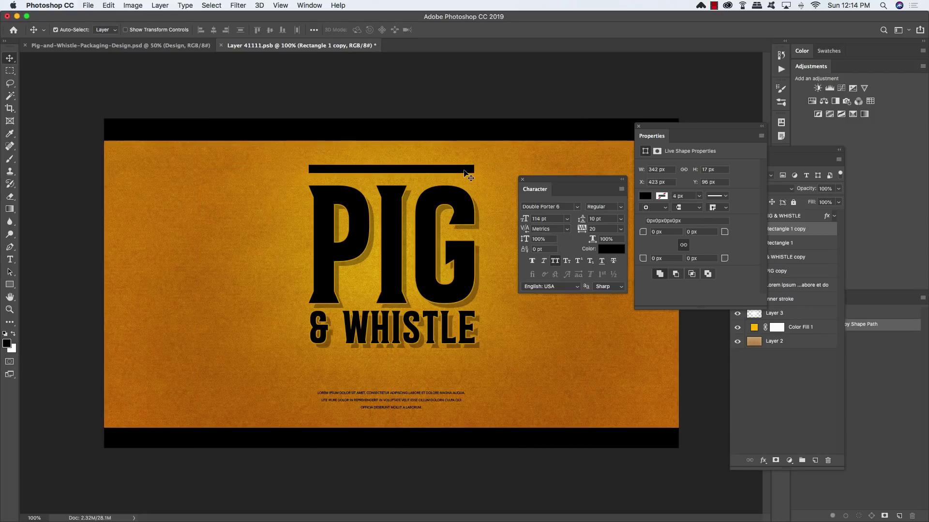
left_click_drag(463, 170, 454, 361)
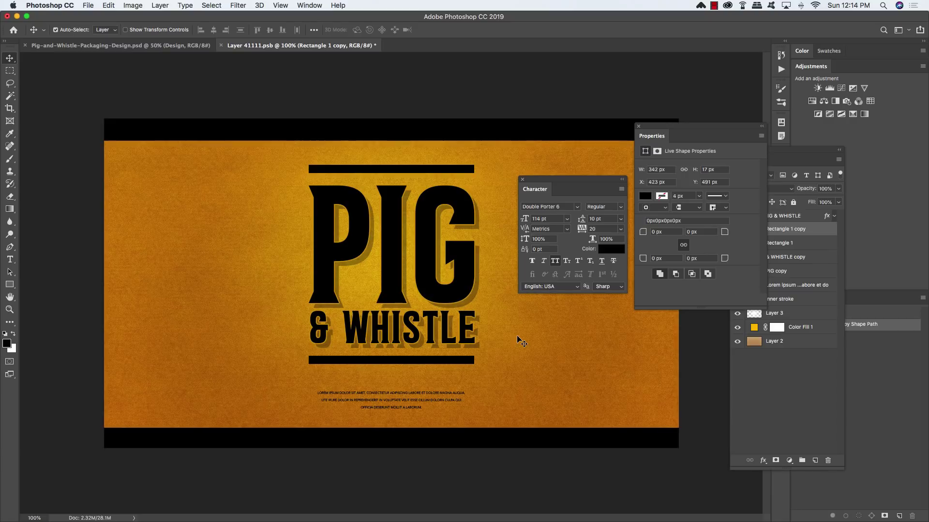
Step: Add a new text layer reading "ESTD 1893" near the lower black bar
key("super+shift+alt+n")
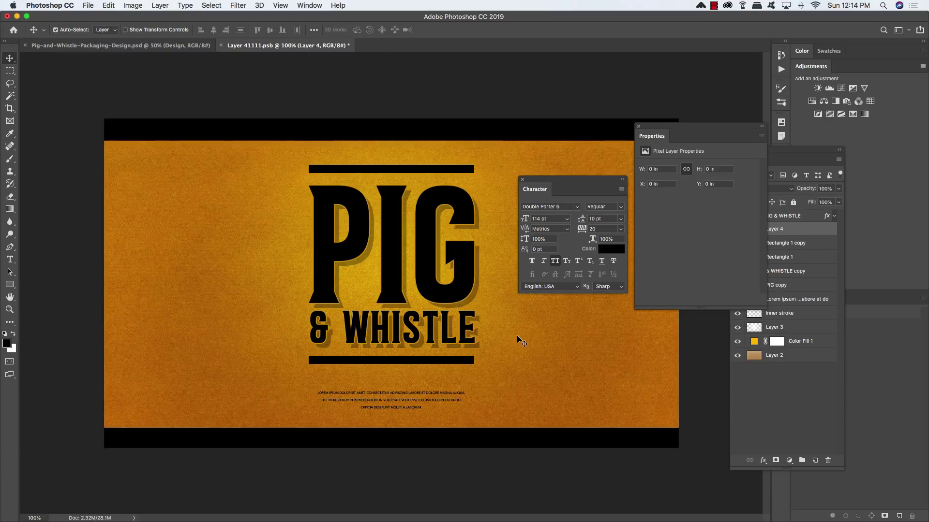
key("t")
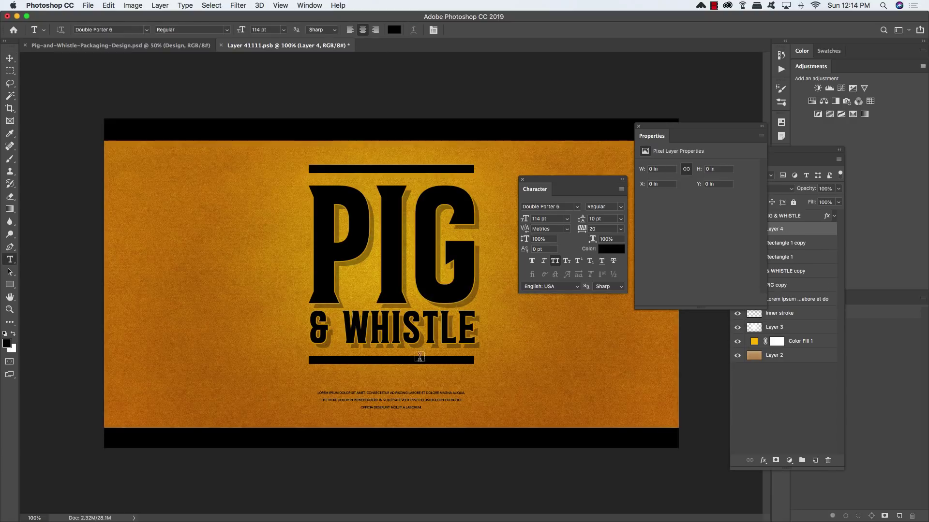
left_click(284, 377)
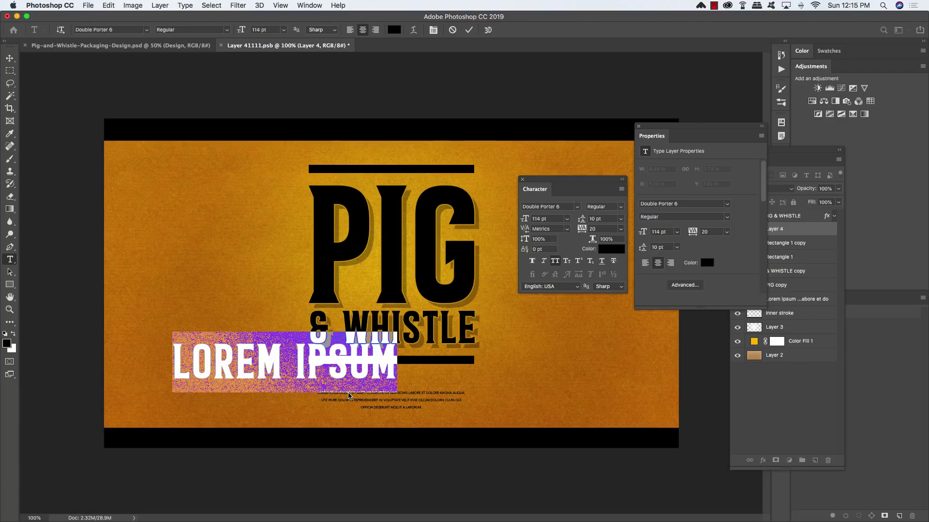
type("ESTD")
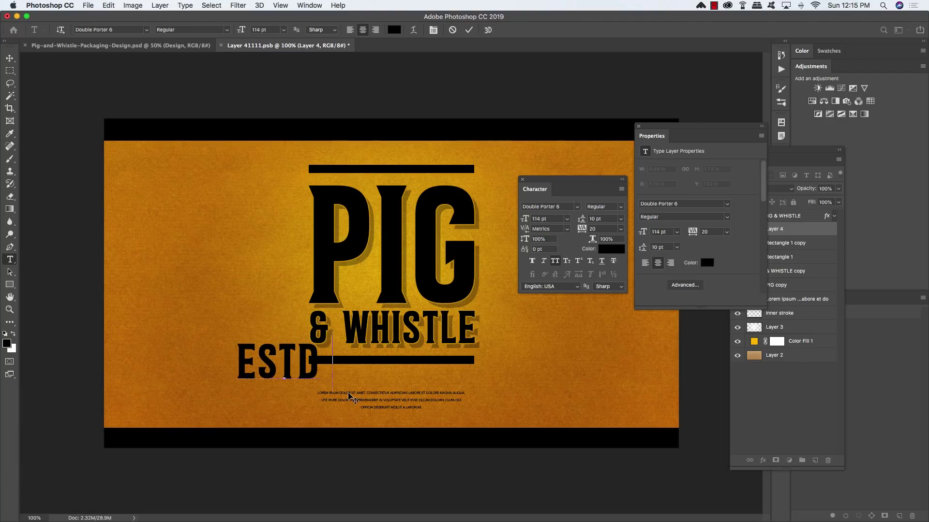
type(" 1899")
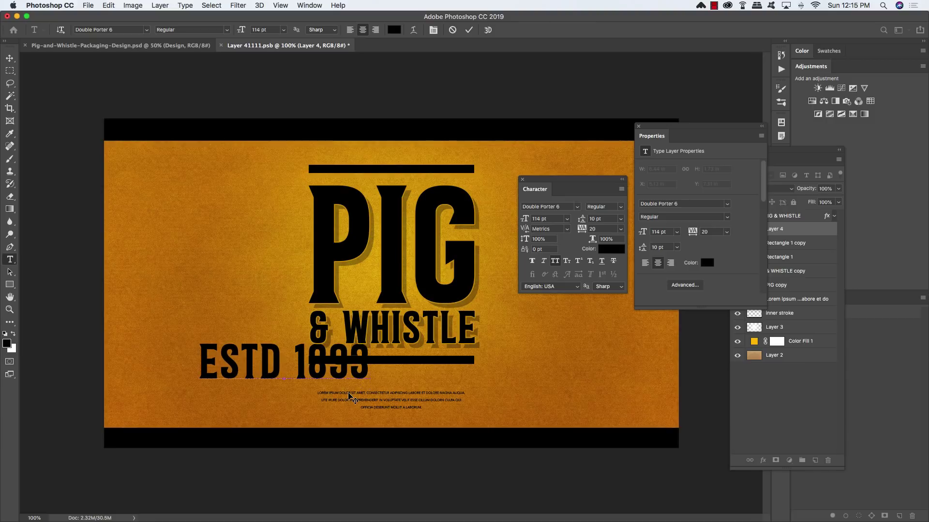
Step: Format the ESTD 1893 text in Avenir Black at 20 pt
key("ctrl+a")
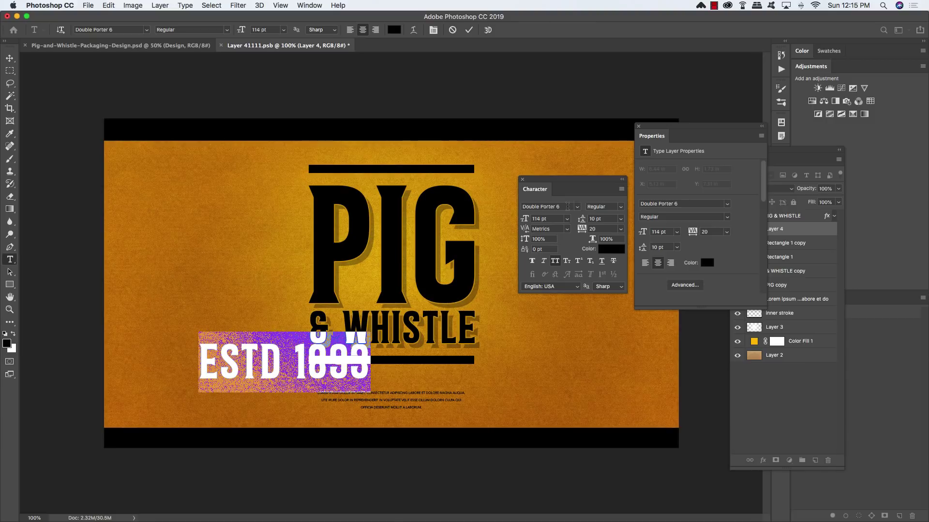
left_click(568, 206)
type("avenir")
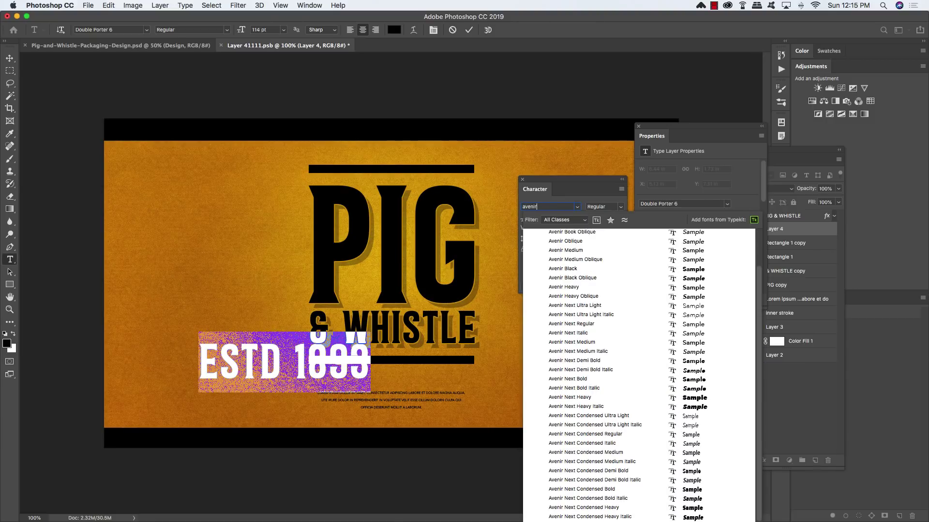
key("Down")
key("Down")
key("Down")
key("Down")
key("Return")
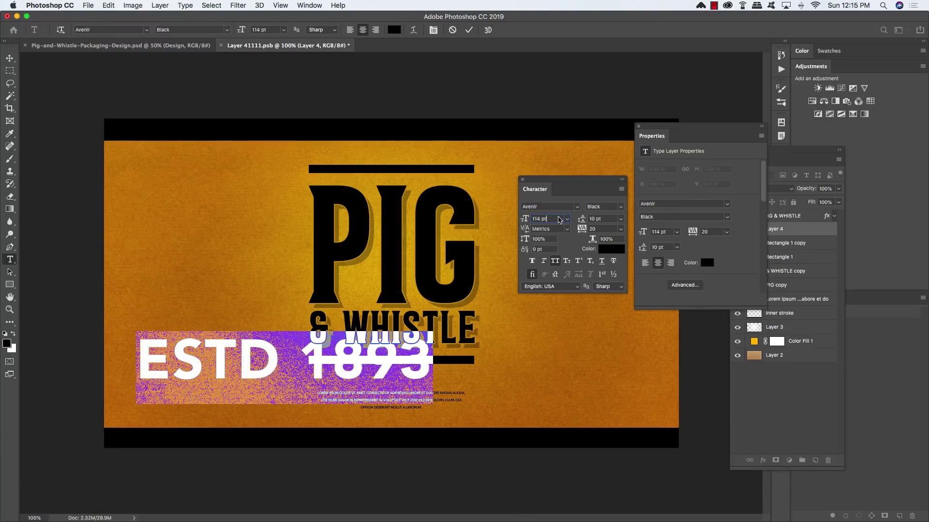
double_click(559, 220)
type("20")
key("Return")
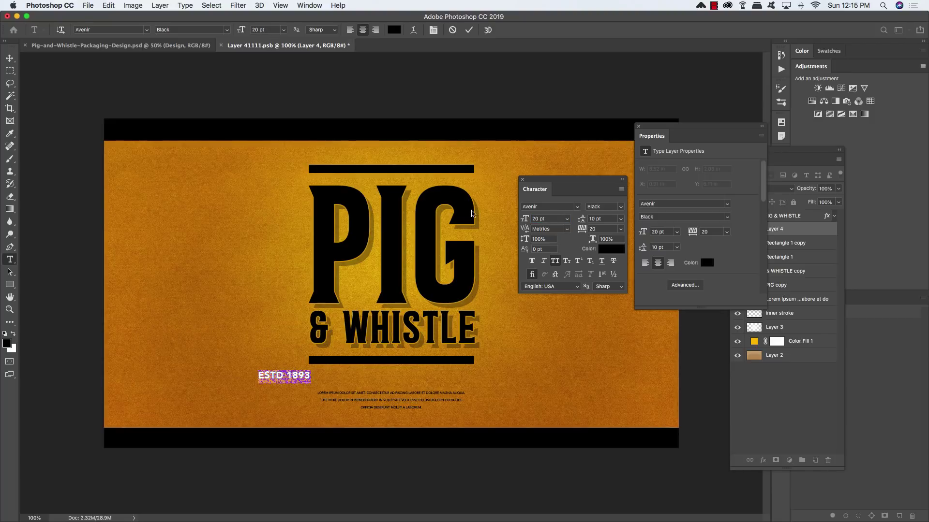
double_click(602, 229)
left_click(10, 59)
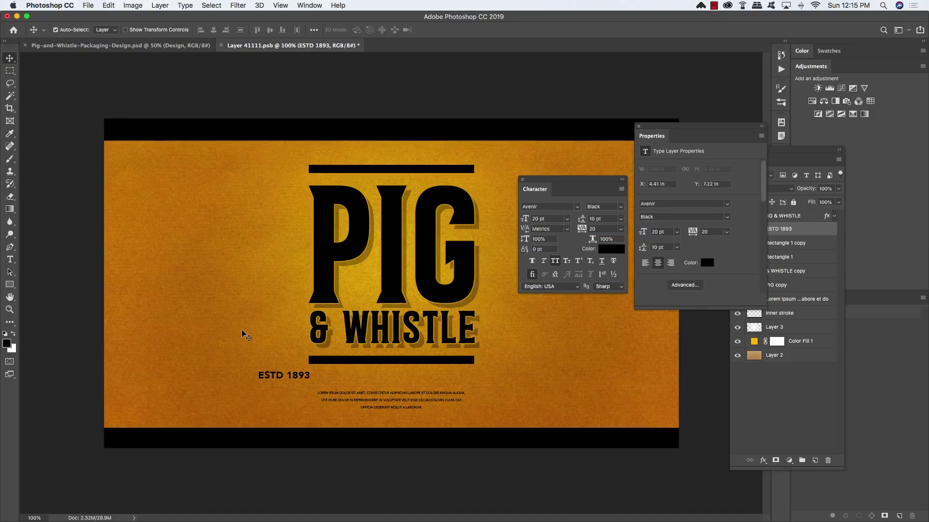
Step: Move ESTD 1893 just under the lower black bar, aligned with the bar's left end
left_click_drag(275, 377, 330, 374)
key("Down")
key("Down")
key("Down")
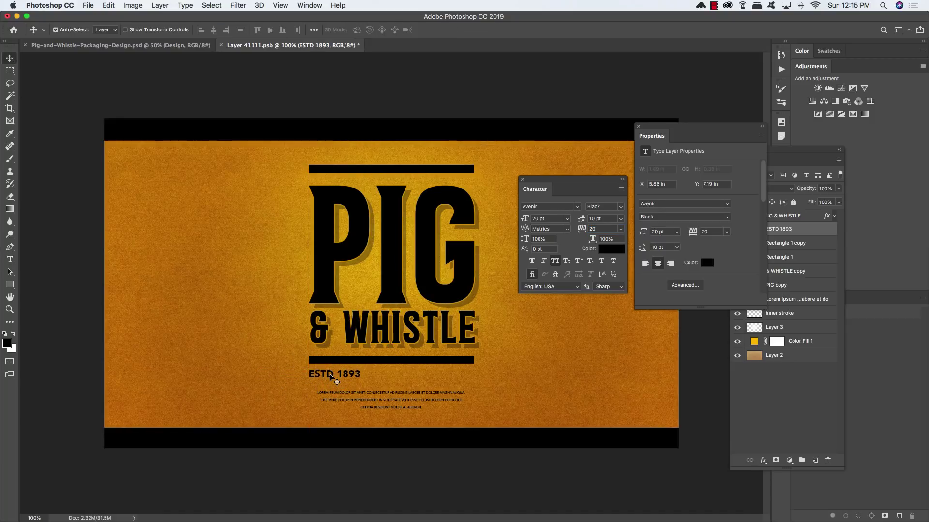
Step: Set the tracking of the ESTD 1893 text to 1420
key("t")
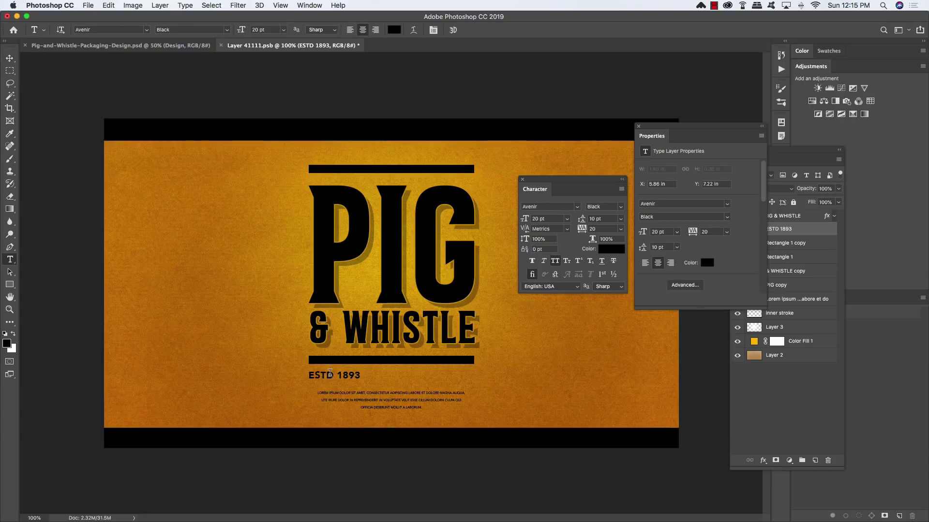
triple_click(329, 374)
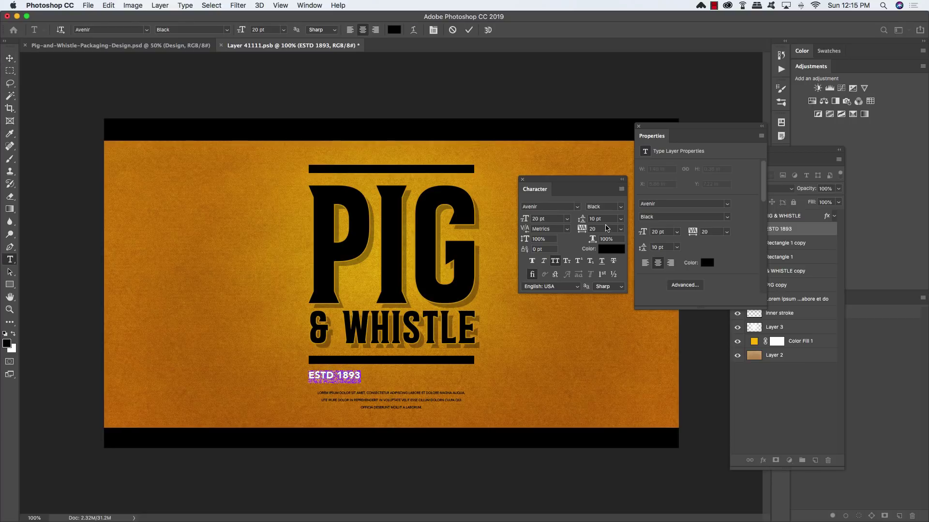
left_click(604, 229)
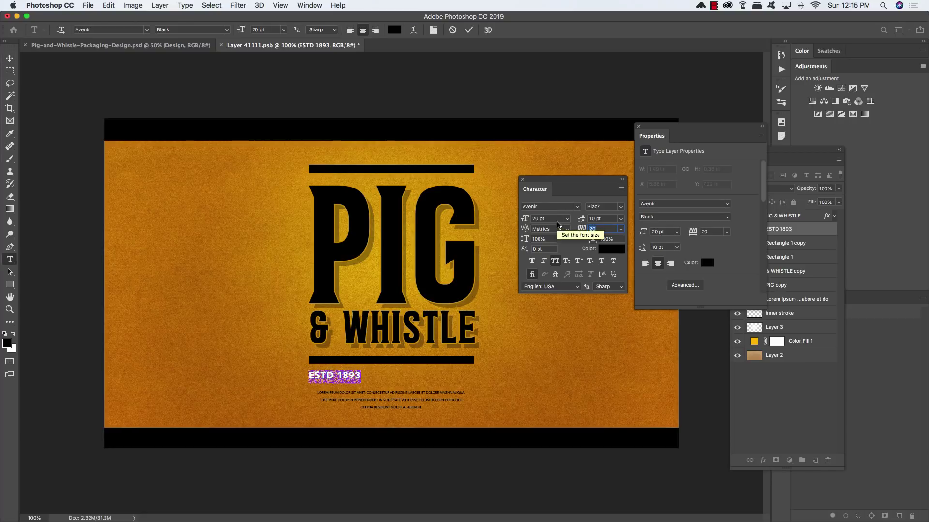
type("1420")
key("Return")
left_click(5, 59)
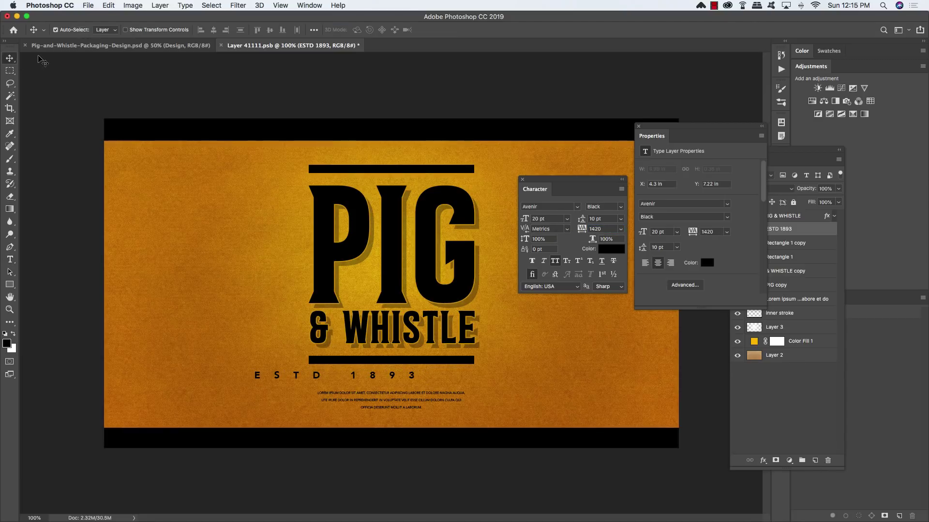
Step: Nudge the widely spaced ESTD 1893 text sideways until its first letter lines up with the black bar's left end
key("shift+Right")
key("shift+Right")
key("shift+Right")
key("shift+Right")
key("shift+Right")
key("shift+Right")
key("shift+Right")
key("shift+Right")
key("shift+Right")
key("shift+Right")
key("shift+Right")
key("shift+Right")
key("Left")
key("Left")
key("Left")
key("Left")
key("Left")
key("Left")
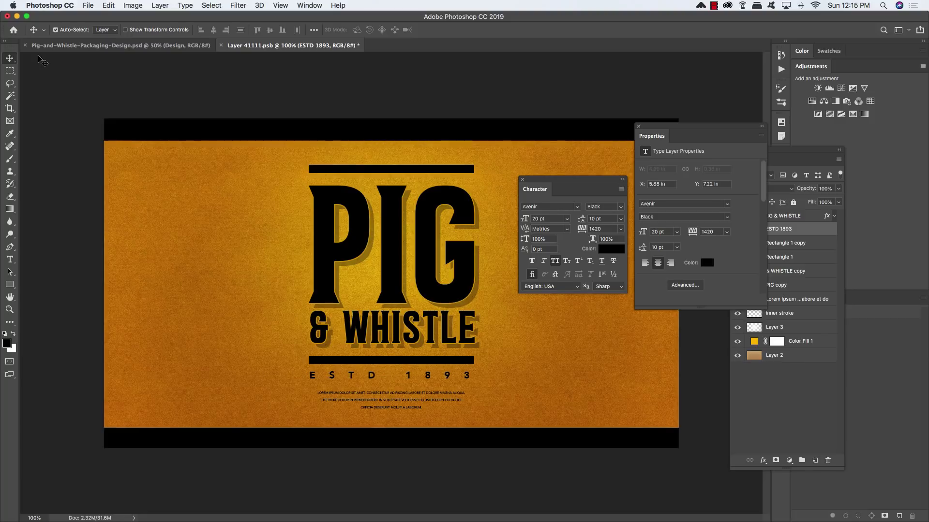
Step: Scale ESTD 1893 up proportionally to about 102.6% so its last digit reaches the black bar's right end
key("super+t")
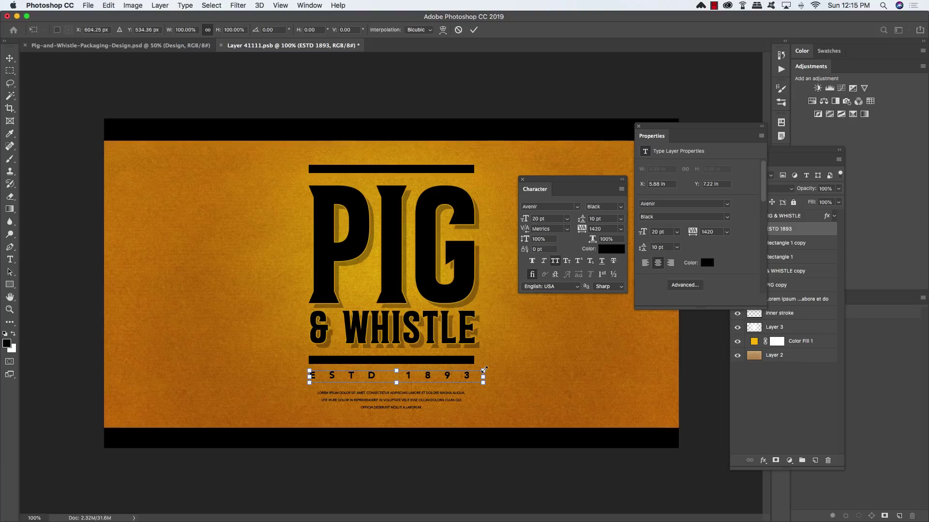
left_click_drag(483, 369, 488, 368)
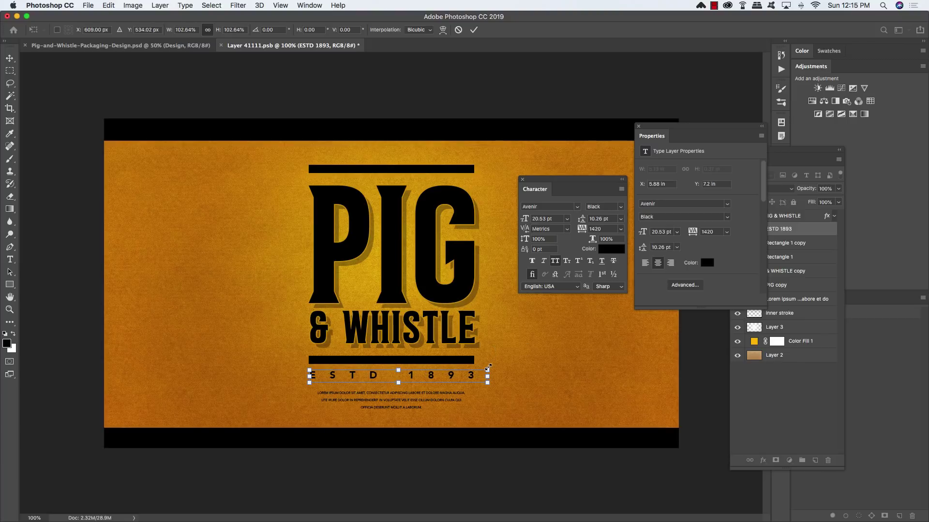
key("Return")
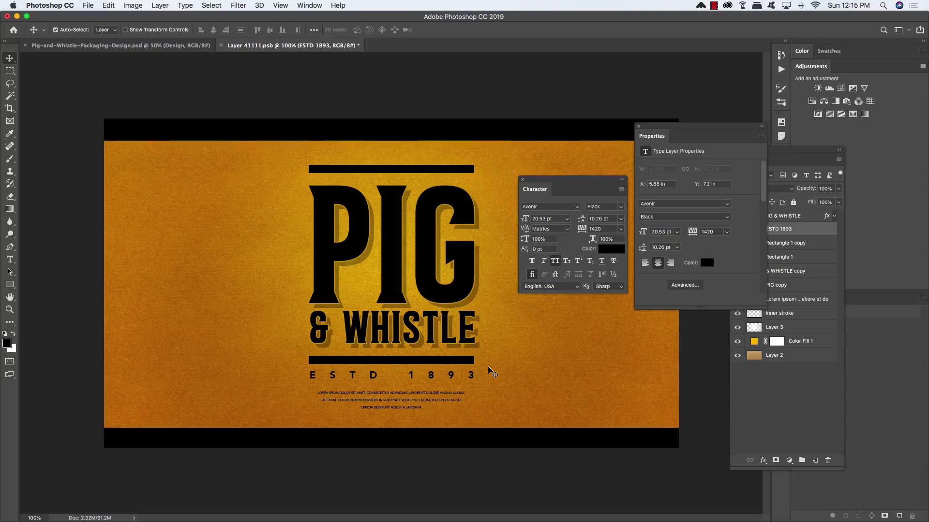
Step: Add a turquoise text layer reading "ALL NATURAL JAM PRESERVES" on the upper black border
key("t")
left_click(488, 366)
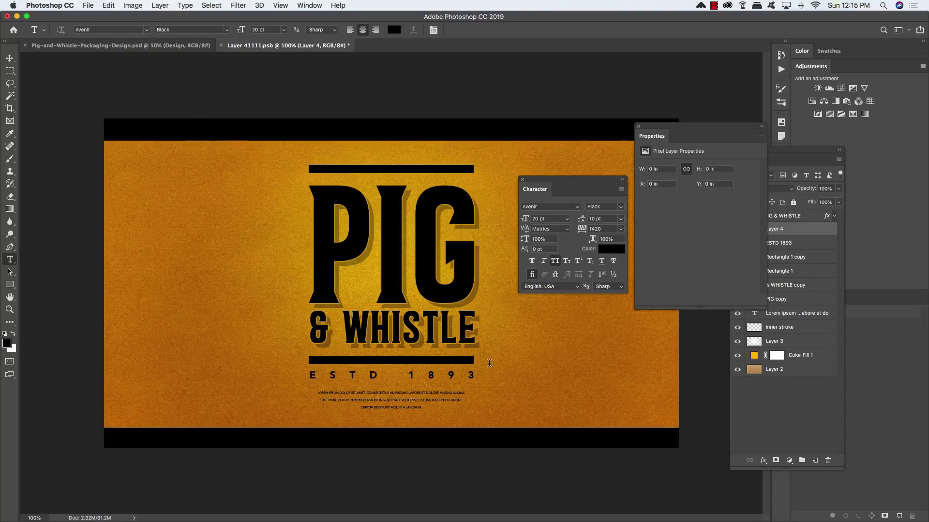
left_click(290, 135)
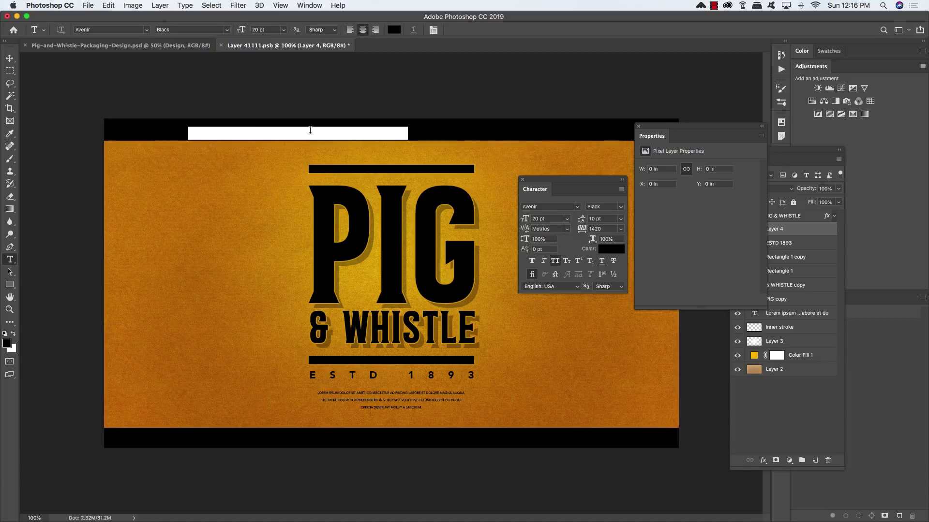
left_click(608, 250)
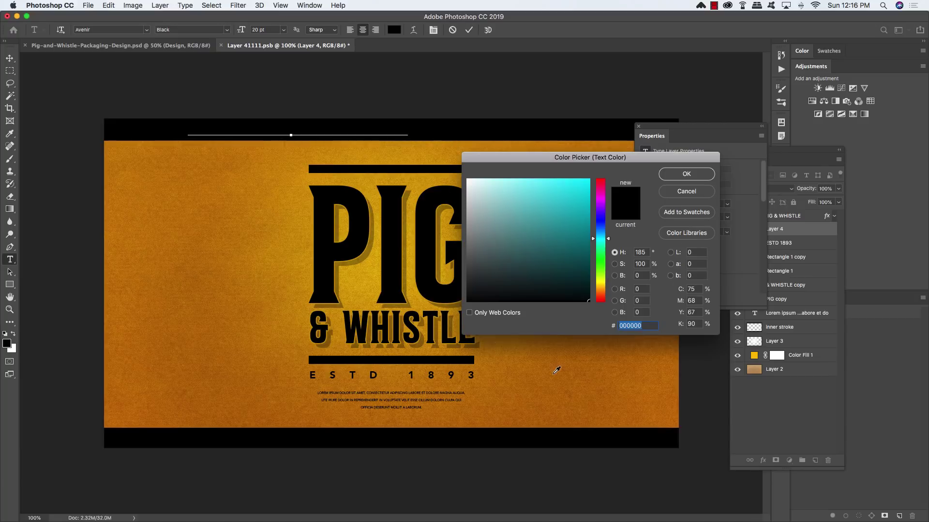
left_click(571, 189)
left_click(706, 177)
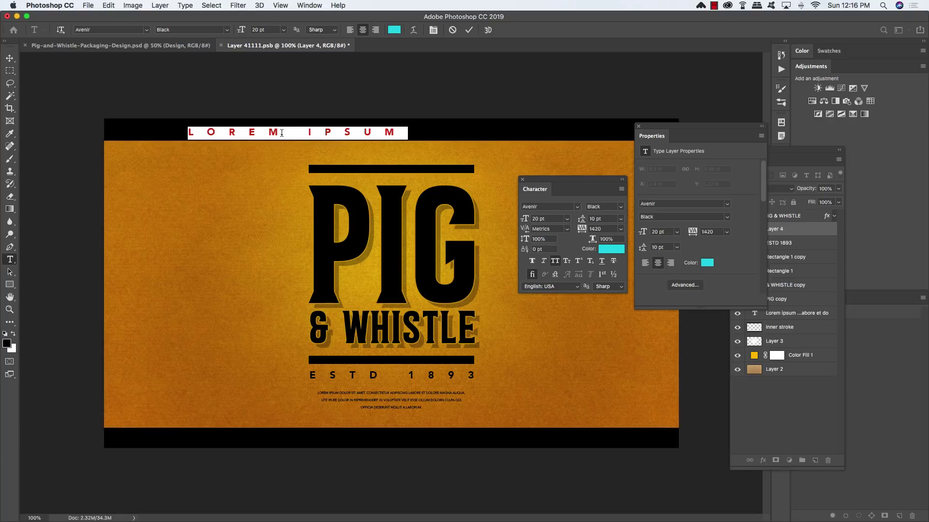
type("ALL NATUR")
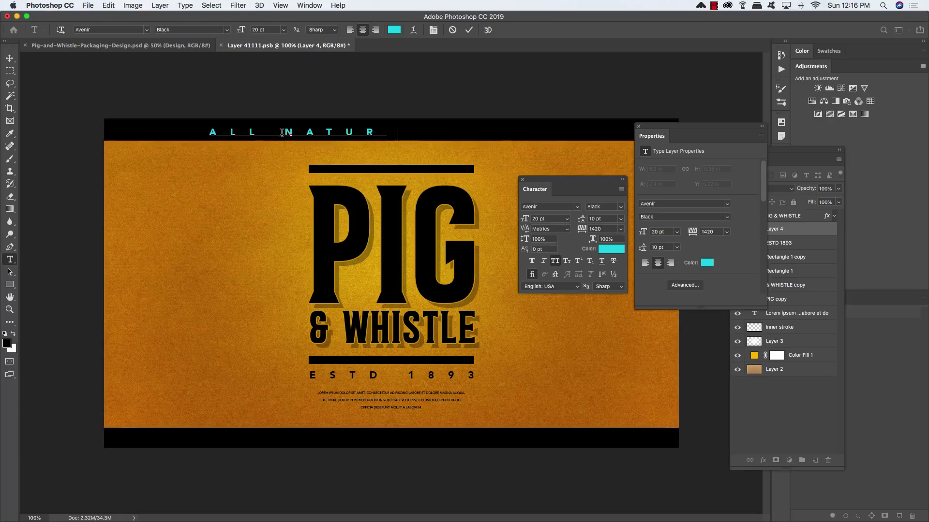
type("AL JAM PRE")
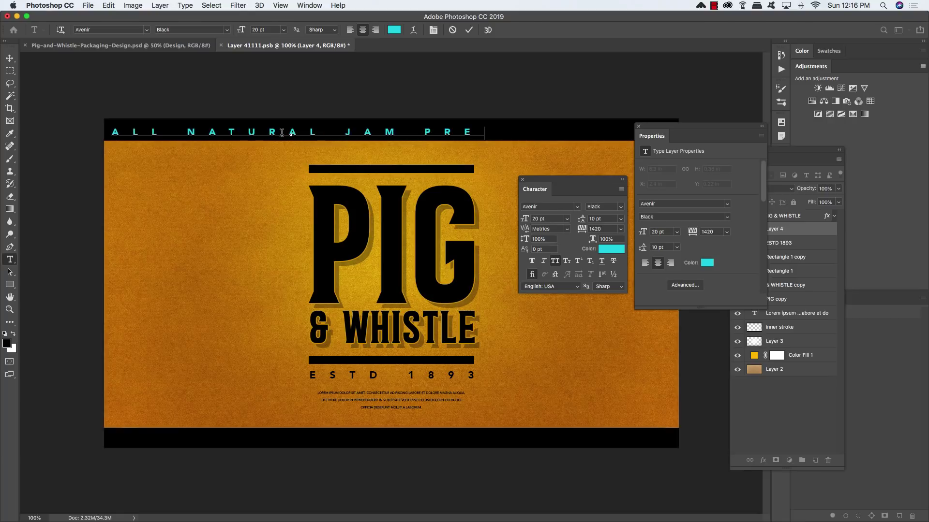
type("SERVES")
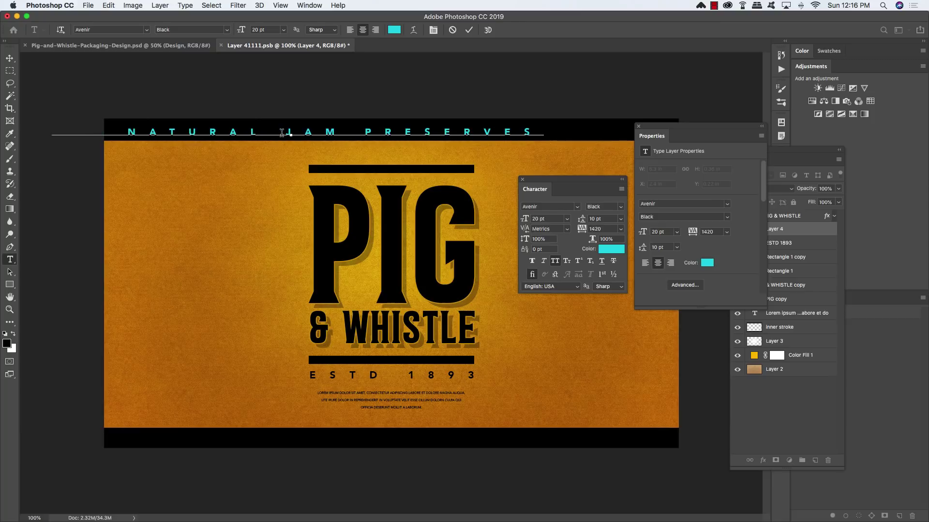
Step: Set the tracking of the ALL NATURAL JAM PRESERVES text to 40
key("ctrl+a")
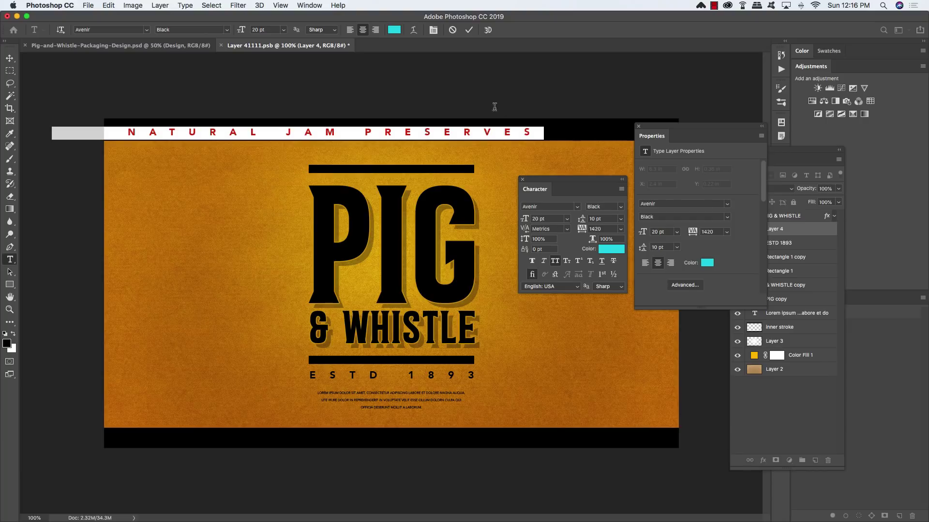
left_click(580, 228)
type("40")
key("Return")
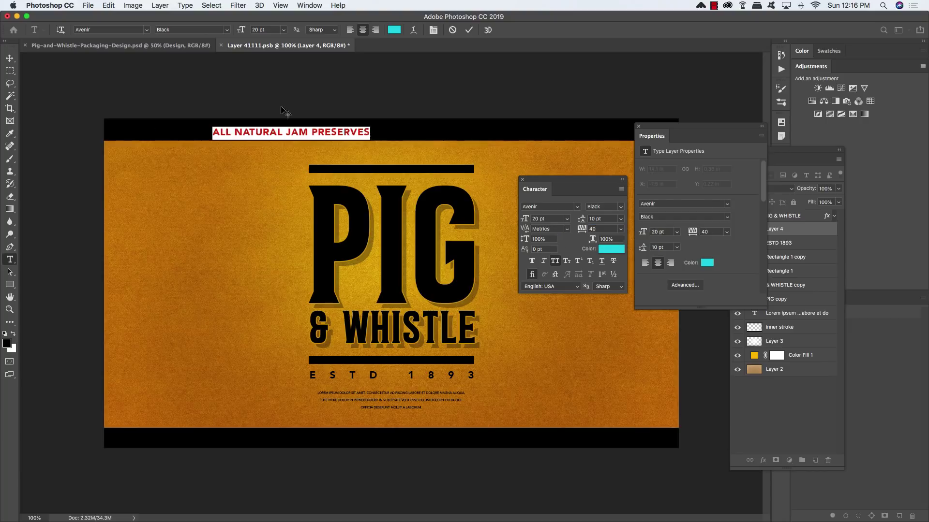
left_click(9, 58)
Step: Position ALL NATURAL JAM PRESERVES above the title within the black border and scale it up to match the bar's width
left_click_drag(286, 134, 386, 133)
key("ctrl+t")
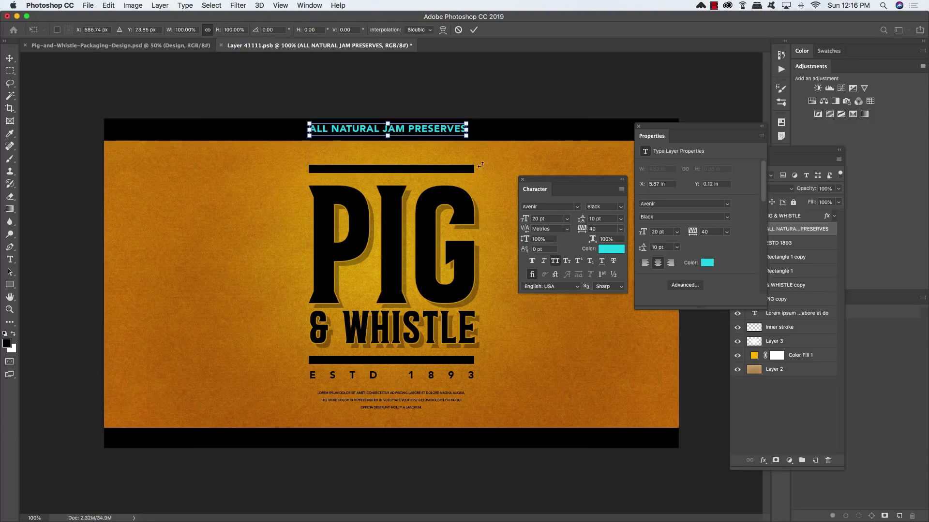
left_click_drag(468, 139, 473, 141)
key("Return")
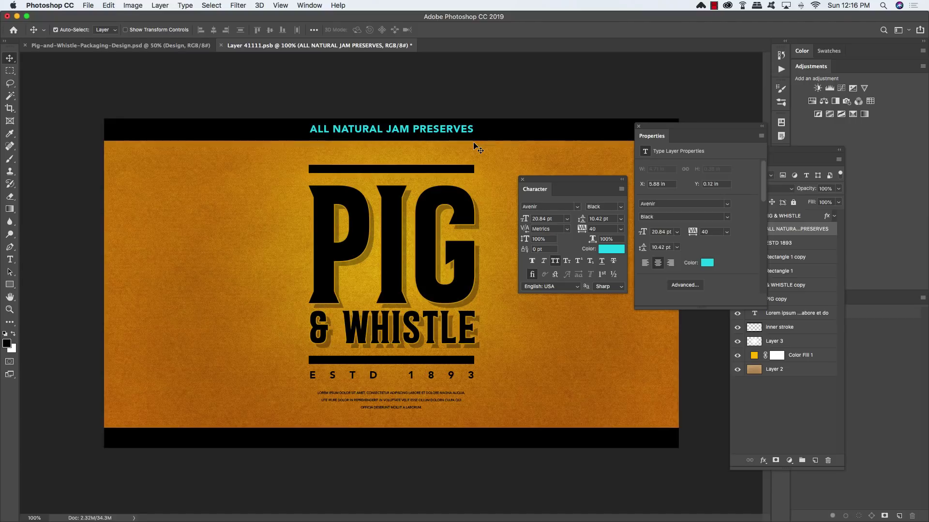
Step: Close the Properties and Character panels and move the Layers panel closer to the artwork
left_click(638, 127)
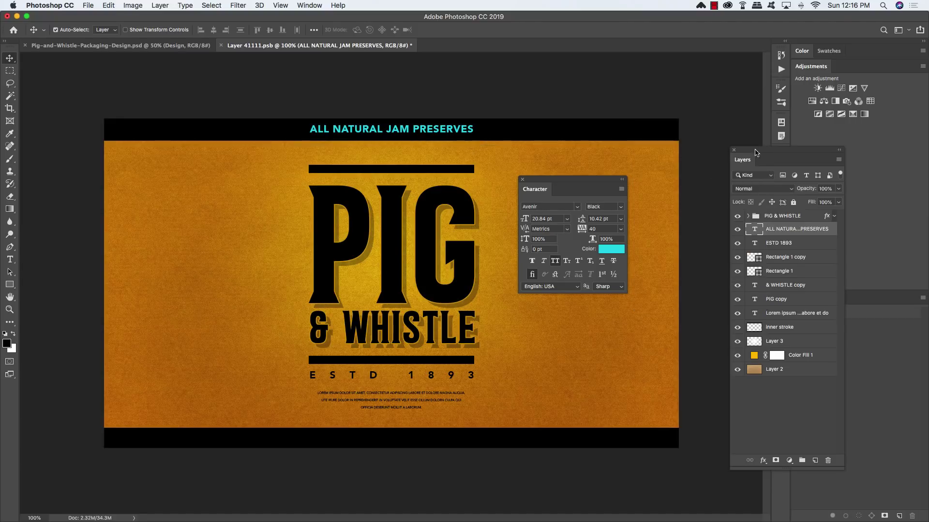
left_click_drag(755, 151, 586, 106)
left_click(521, 179)
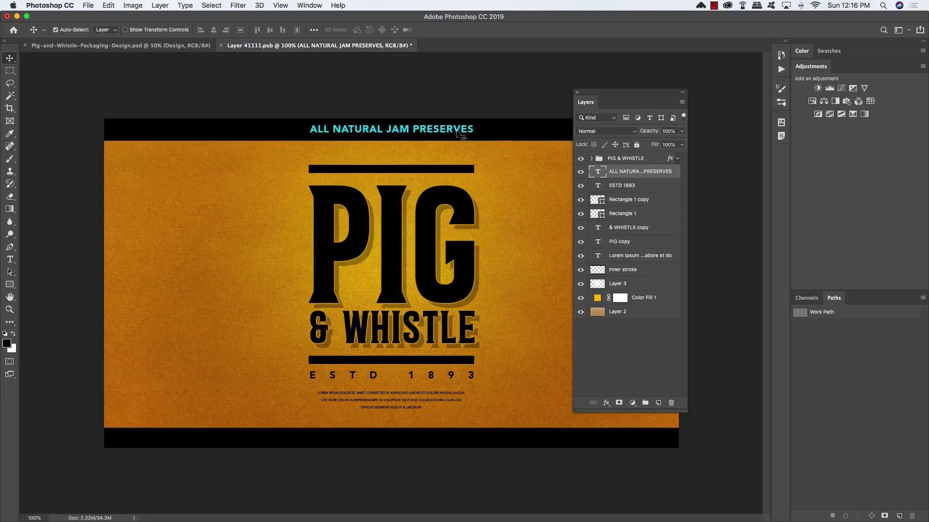
Step: Knock the ALL NATURAL JAM PRESERVES lettering out of the inner stroke layer with an inverted-selection mask, keeping the text layer hidden
left_click(599, 172, "super")
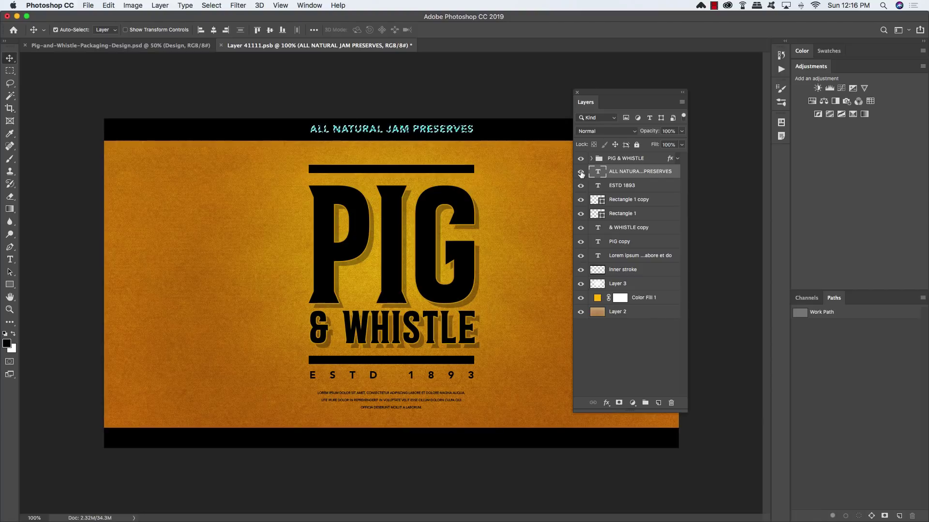
left_click(581, 172)
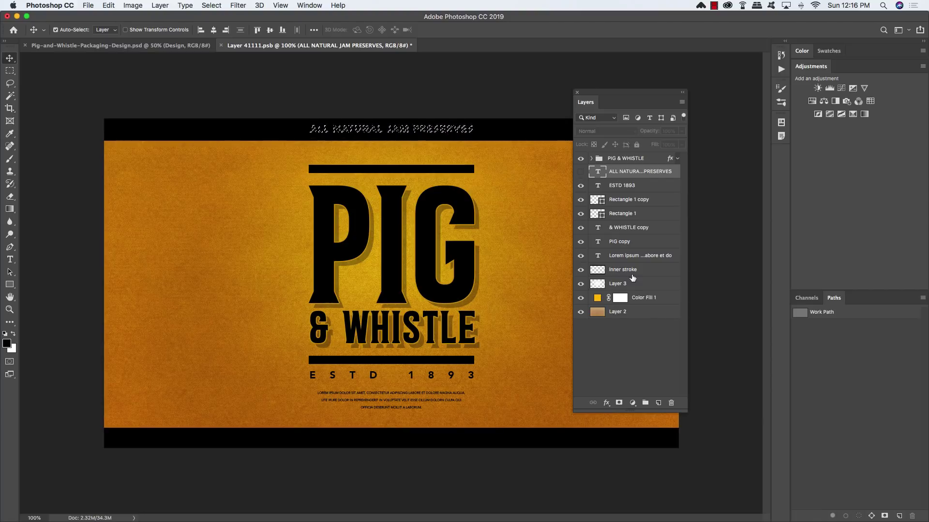
left_click(654, 272)
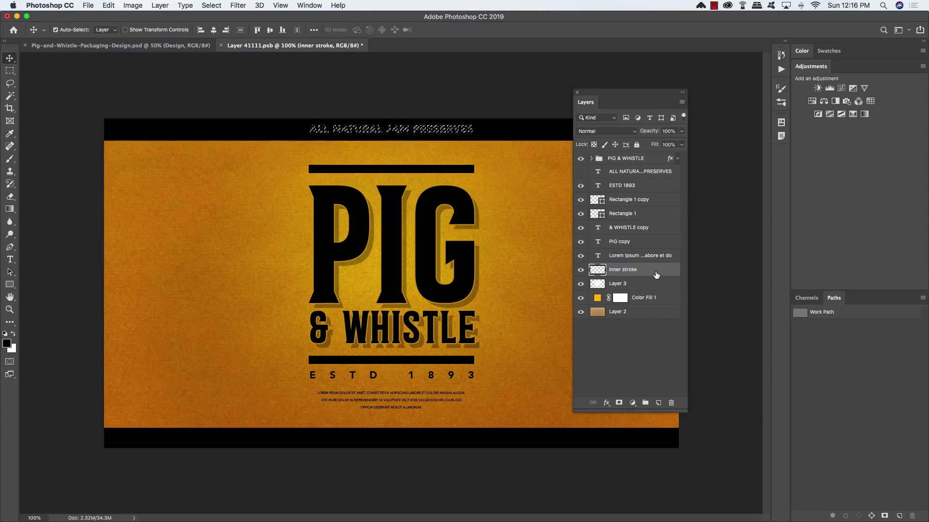
left_click(211, 5)
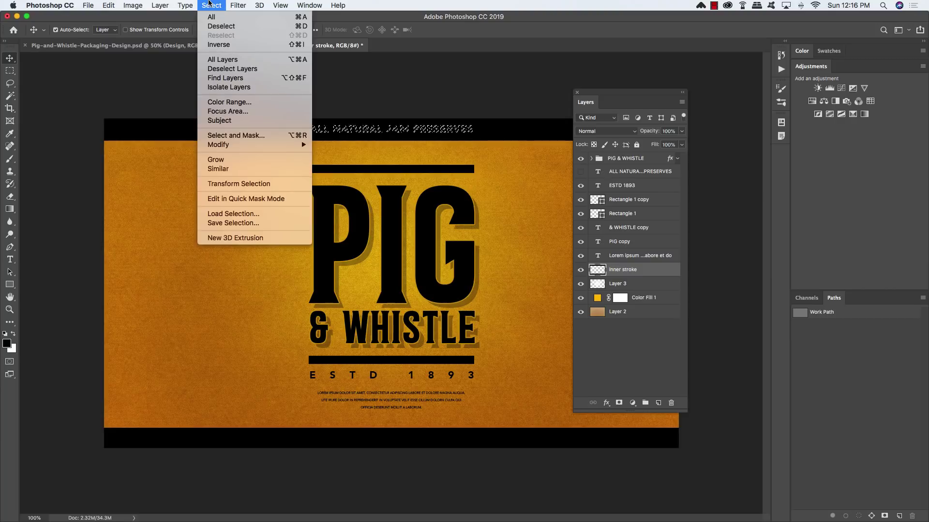
left_click(219, 45)
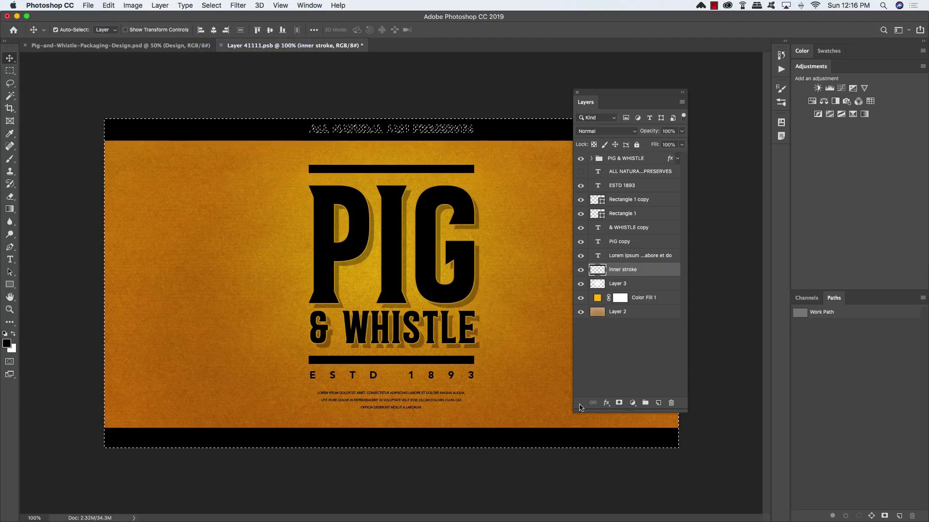
left_click(618, 403)
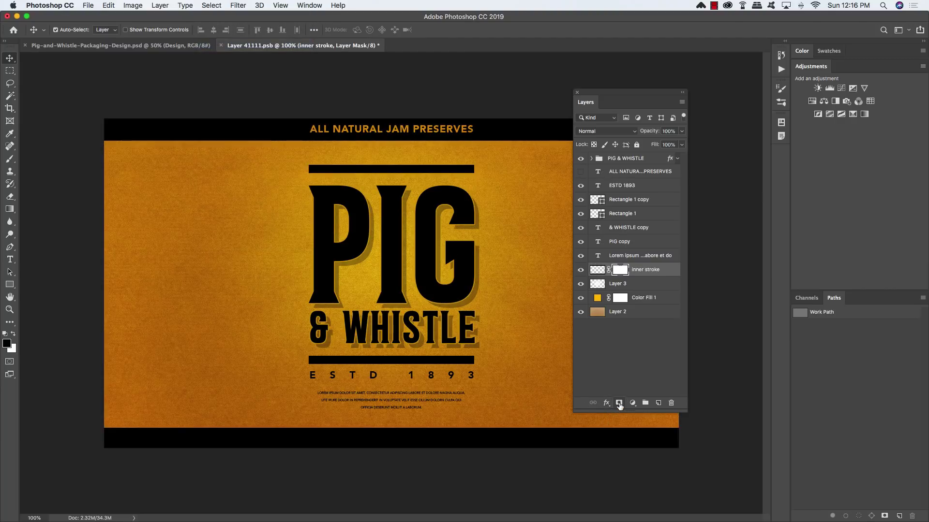
left_click(638, 172)
left_click(581, 172)
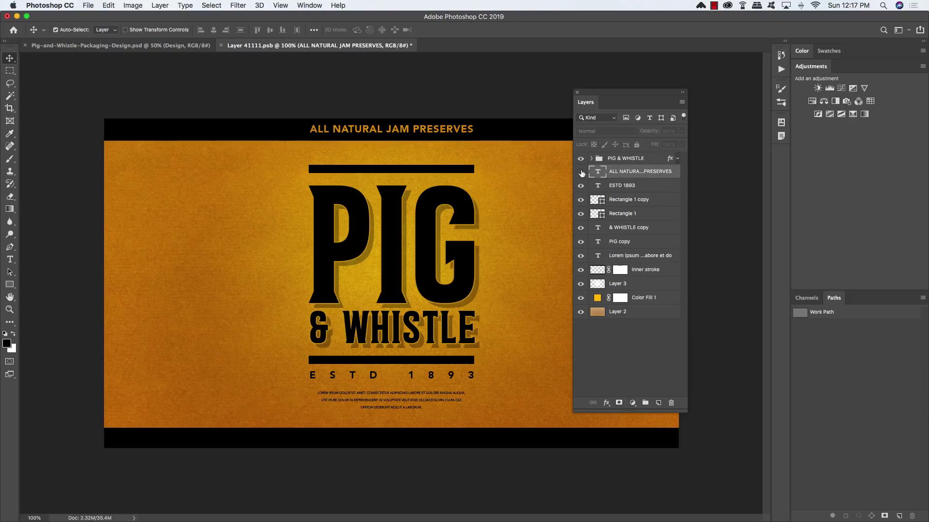
left_click(580, 172)
Step: Place the pig illustration 33.psd as an embedded object from the Design Cuts freebies' Graphic Goods folder
left_click(89, 5)
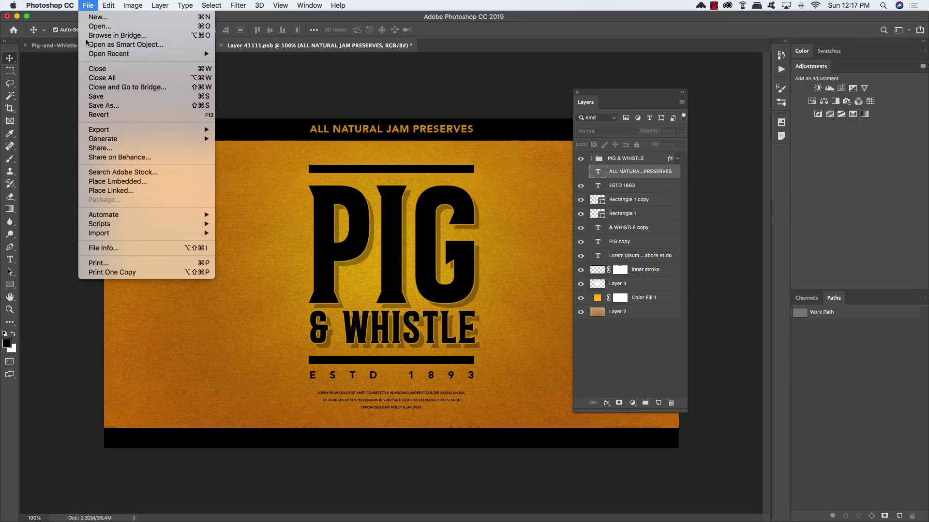
left_click(143, 183)
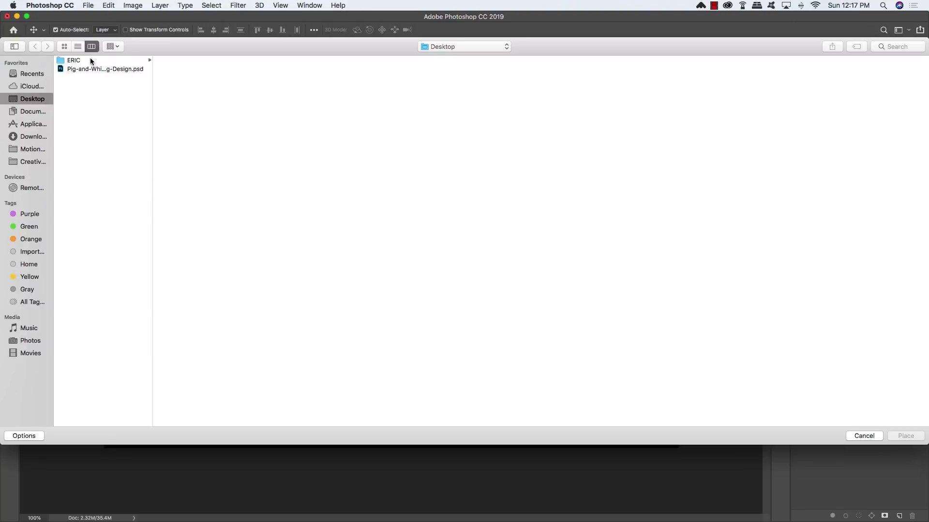
left_click(91, 60)
left_click(187, 68)
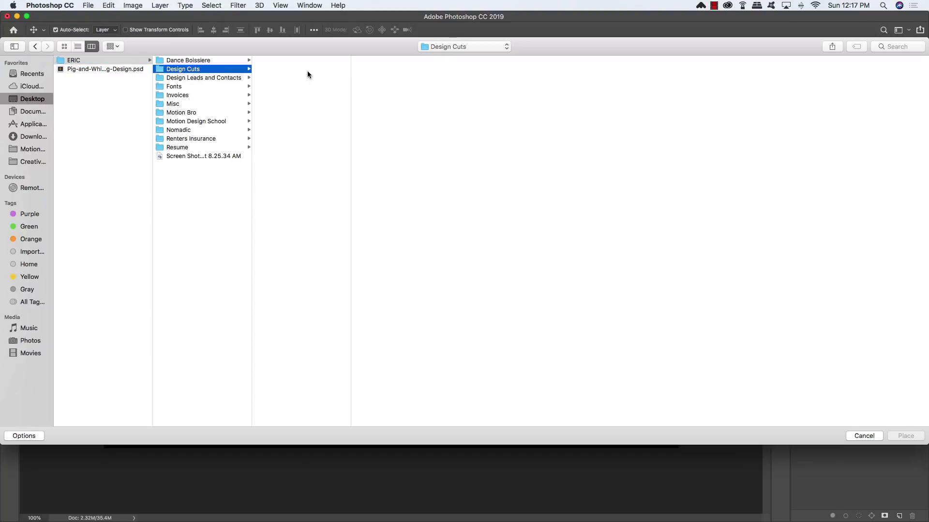
left_click(295, 77)
left_click(407, 69)
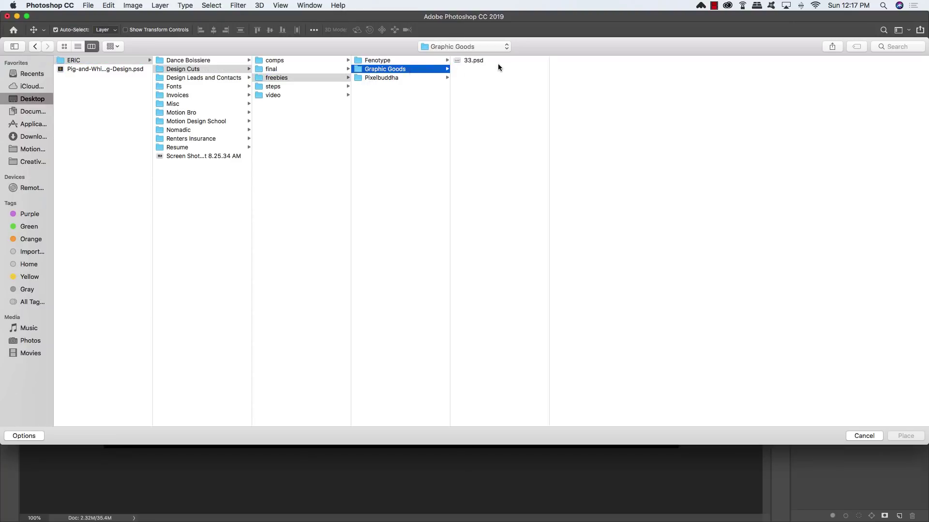
left_click(498, 60)
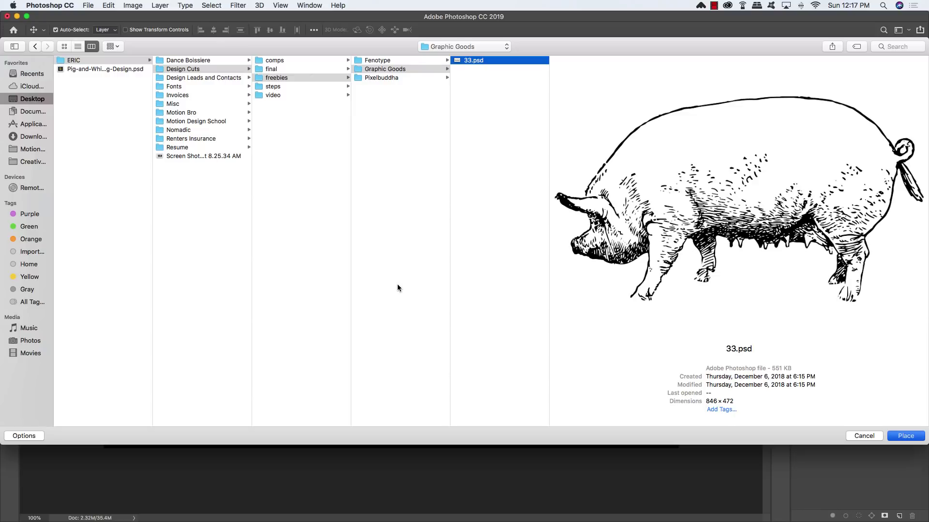
key("Return")
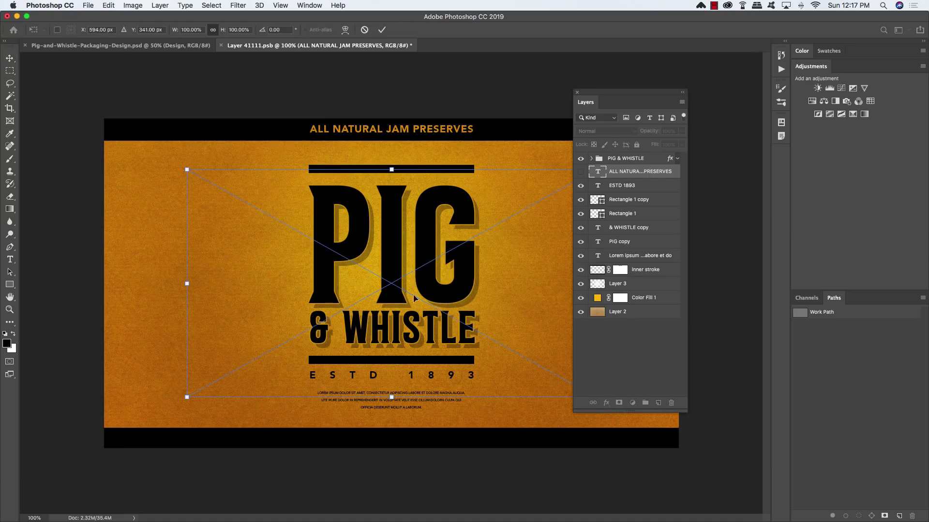
Step: Enlarge the pig to about 119%, position its head at the label's right side with the body running off the edge, and set 40% opacity
left_click_drag(271, 260, 526, 260)
left_click_drag(600, 96, 827, 144)
left_click_drag(561, 217, 588, 217)
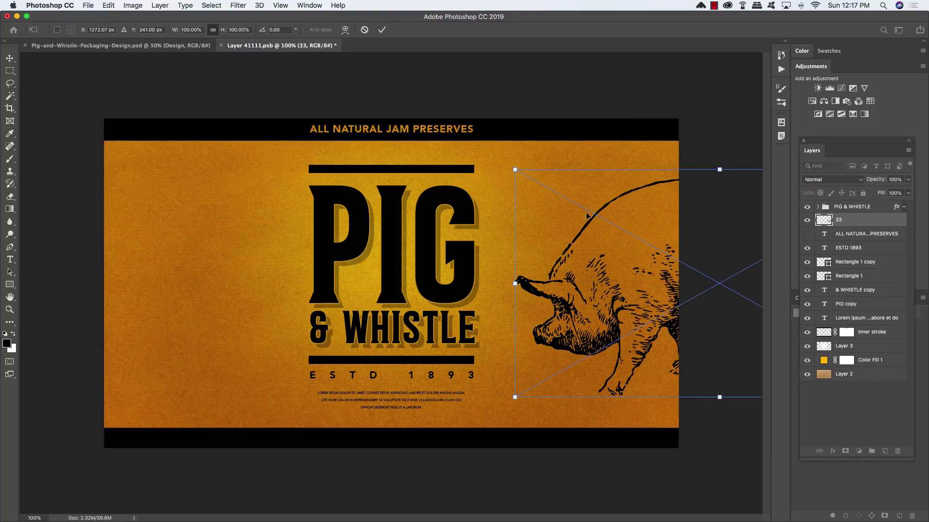
left_click_drag(514, 170, 477, 148)
left_click_drag(550, 238, 598, 227)
key("Return")
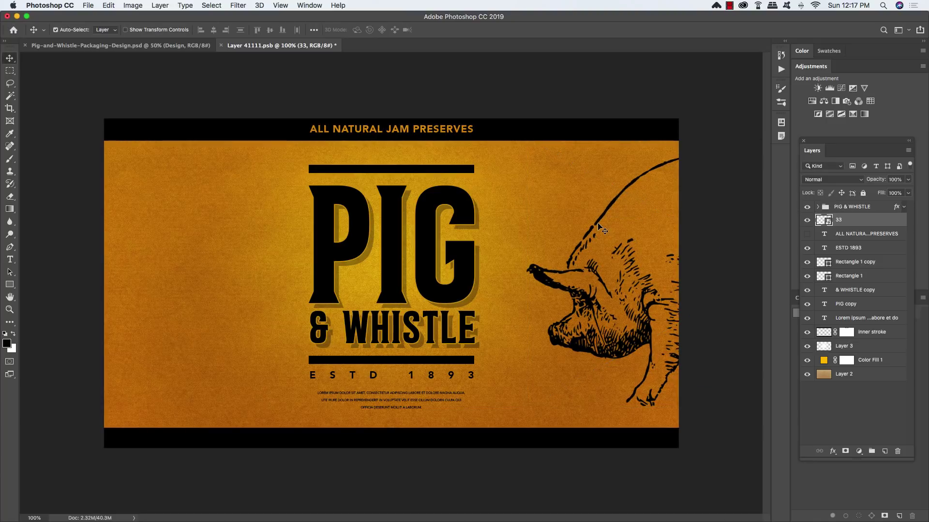
key("4")
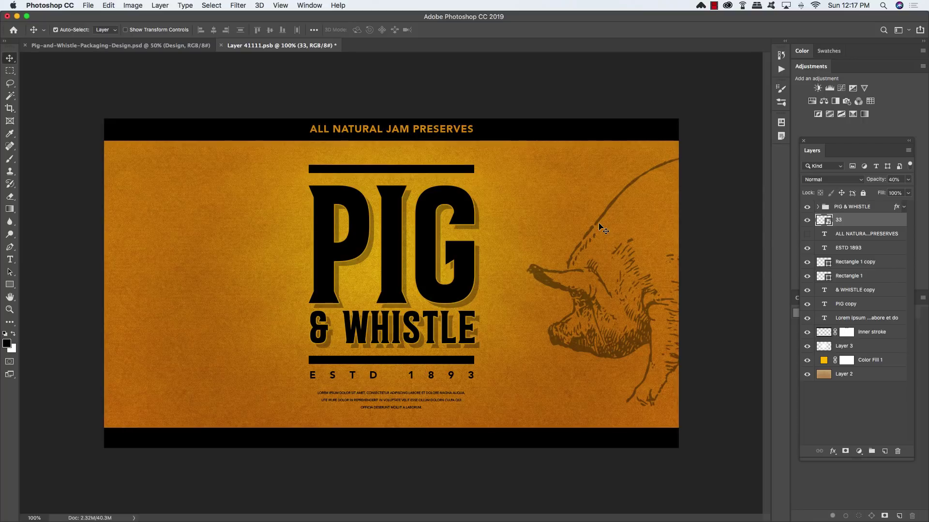
Step: Duplicate the pig, flip the copy horizontally, and place it at the label's left side, mirroring the original around the title
key("super+j")
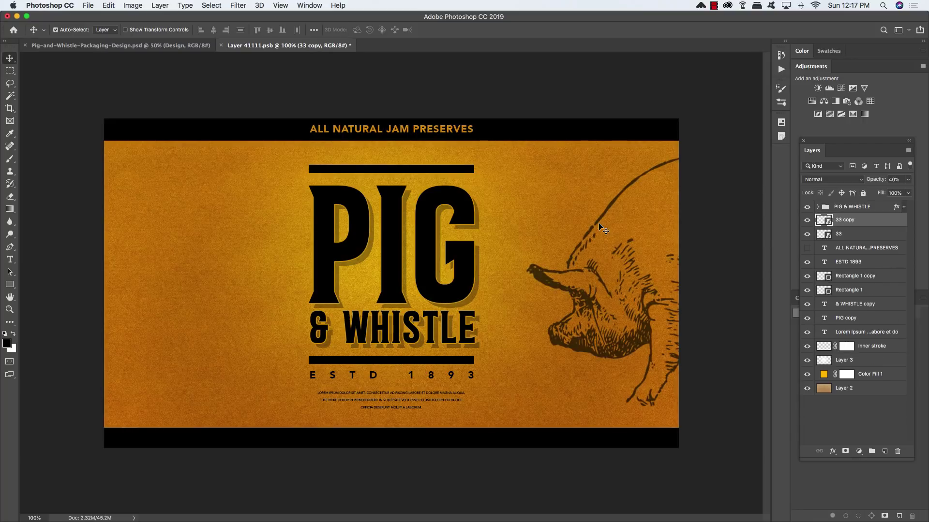
key("super+t")
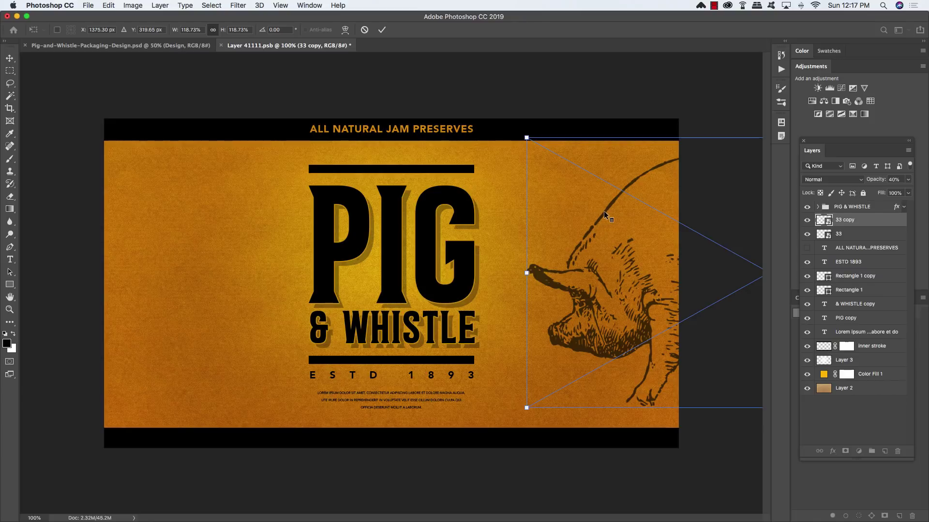
right_click(605, 215)
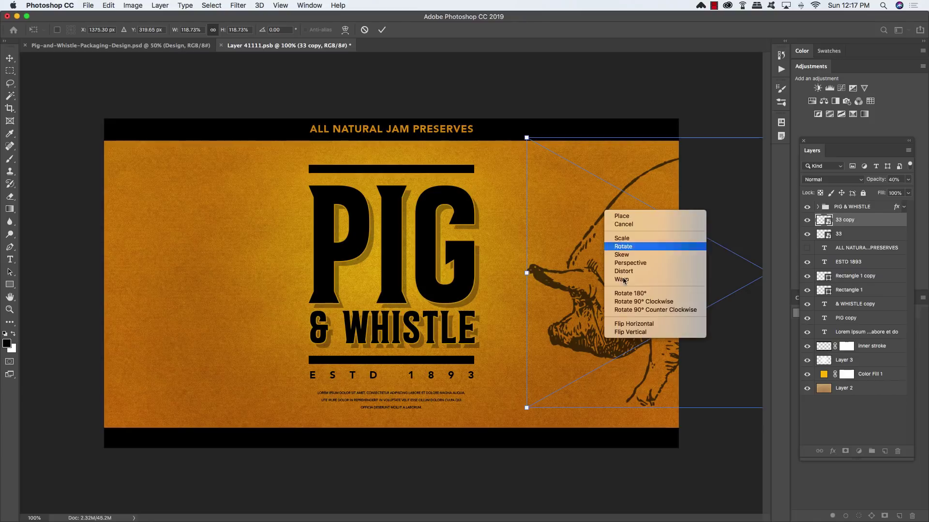
left_click(669, 326)
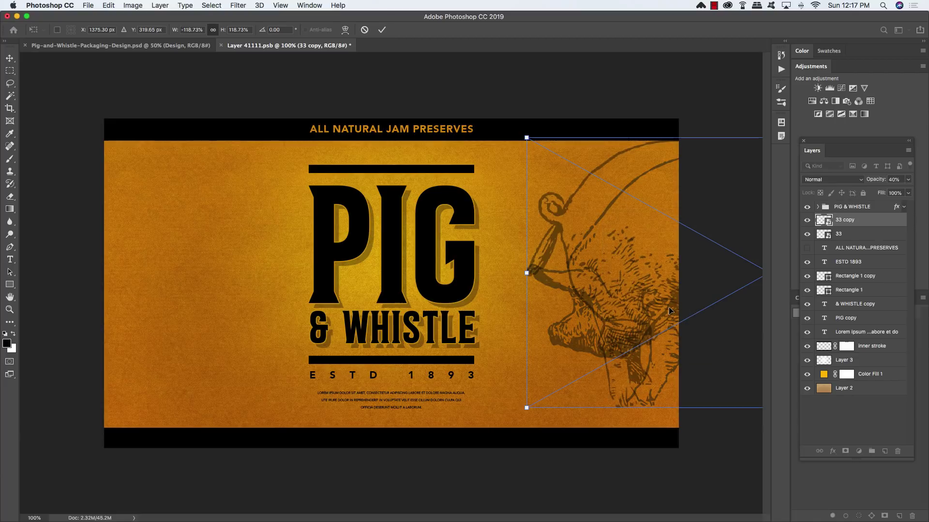
left_click_drag(669, 310, 177, 310)
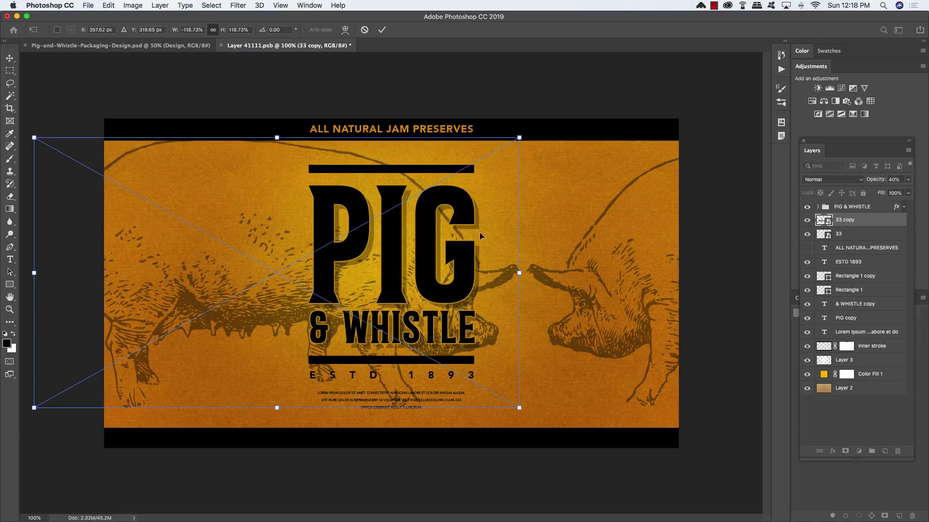
left_click_drag(480, 236, 203, 266)
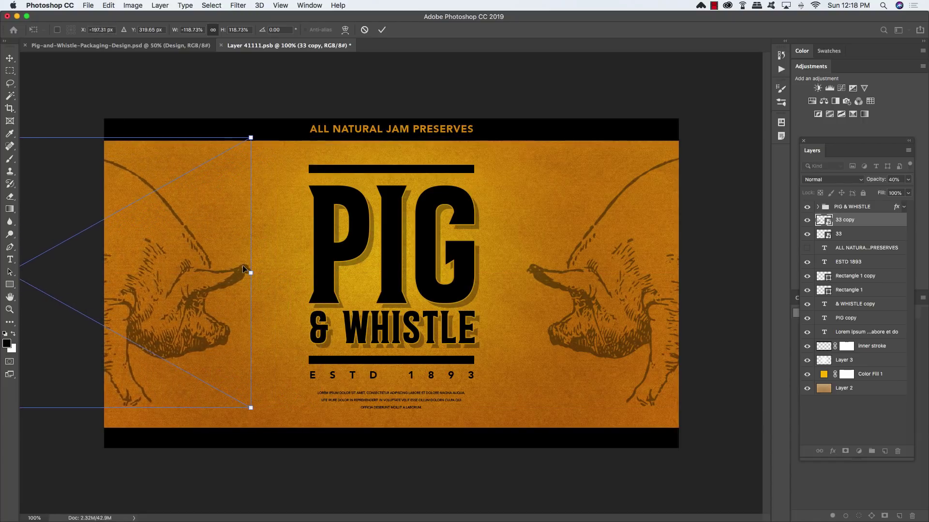
key("Return")
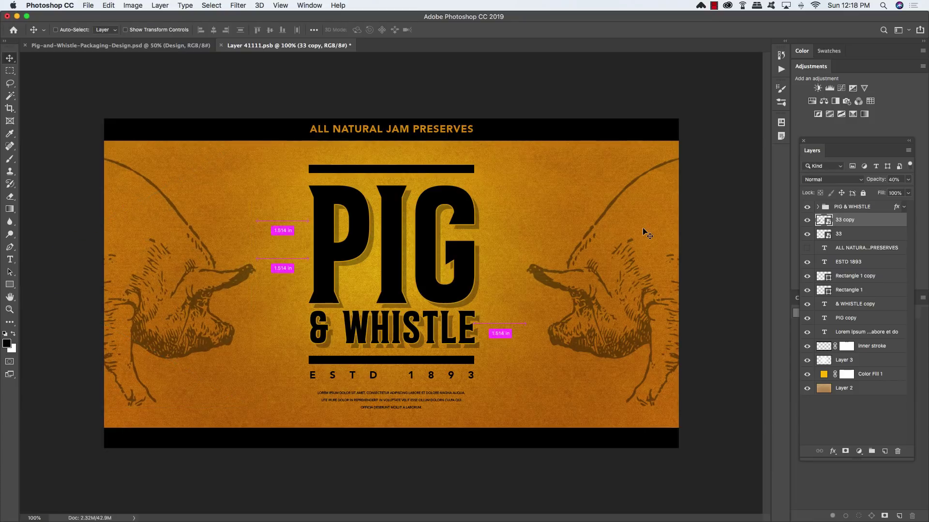
Step: Save the label artwork and close it to return to the jar mockup
key("super+s")
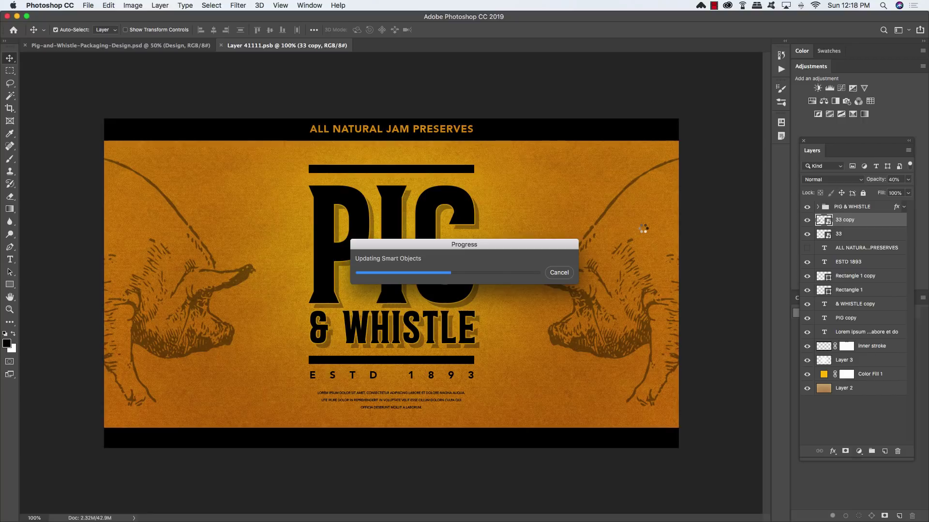
key("super+w")
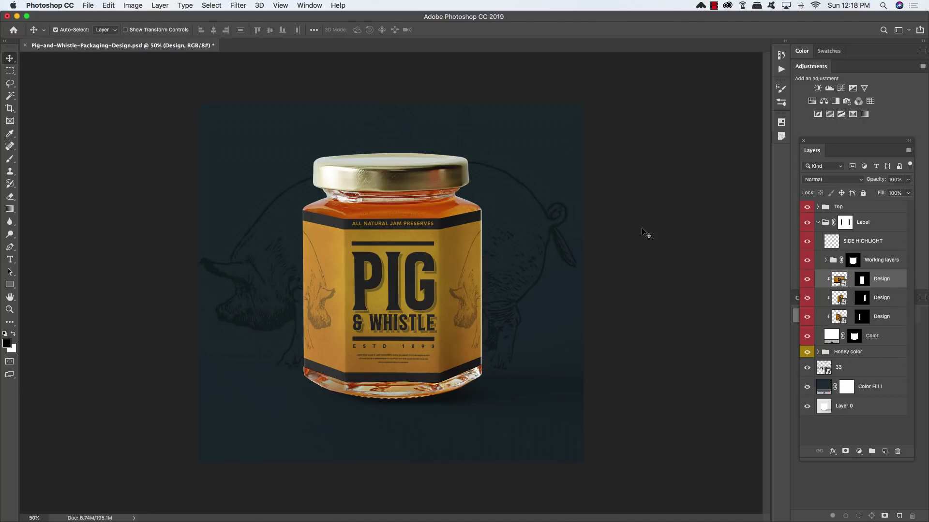
Step: Expand the Working layers group and set the uppermost Working layers layer's blend mode to Color Dodge
left_click(894, 261)
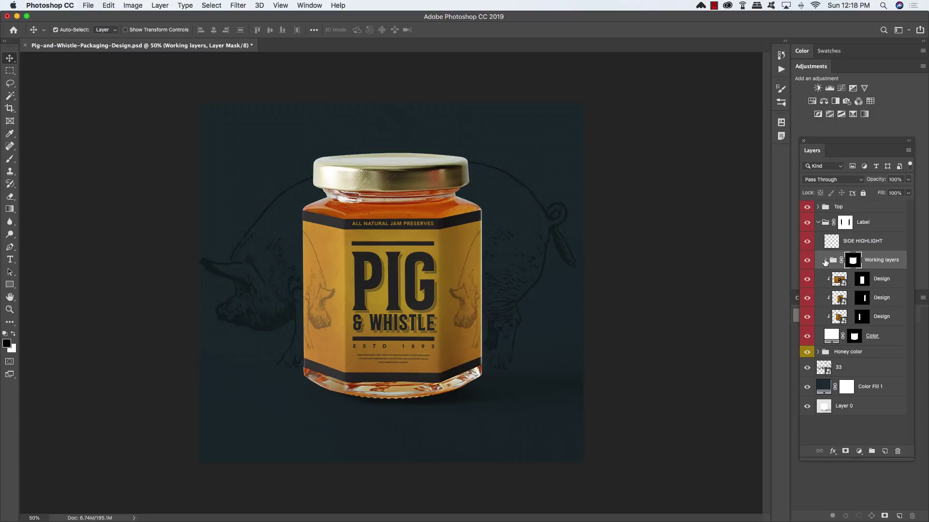
left_click(825, 261)
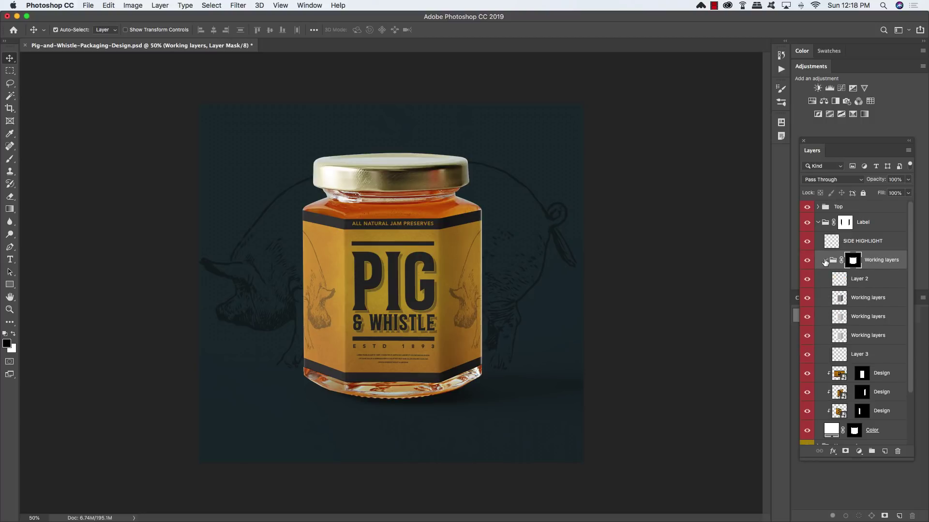
left_click(873, 299)
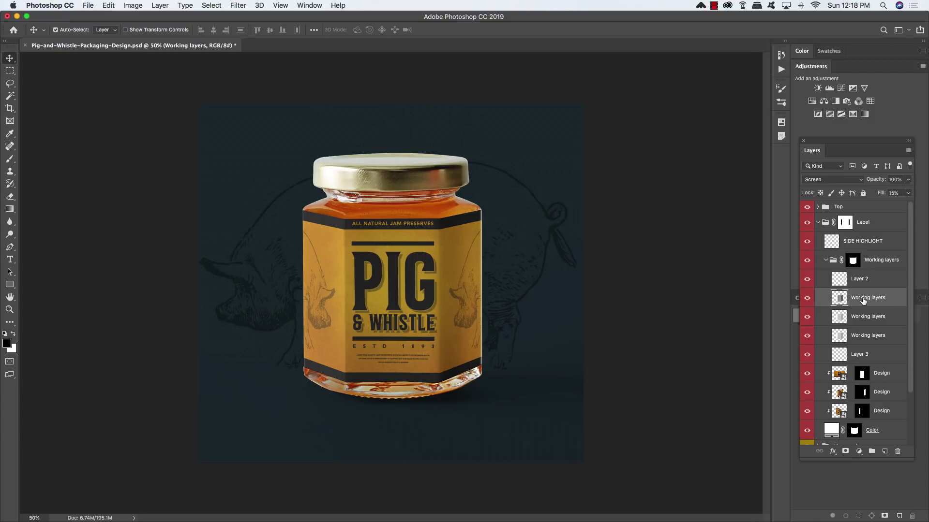
left_click(837, 185)
left_click(834, 189)
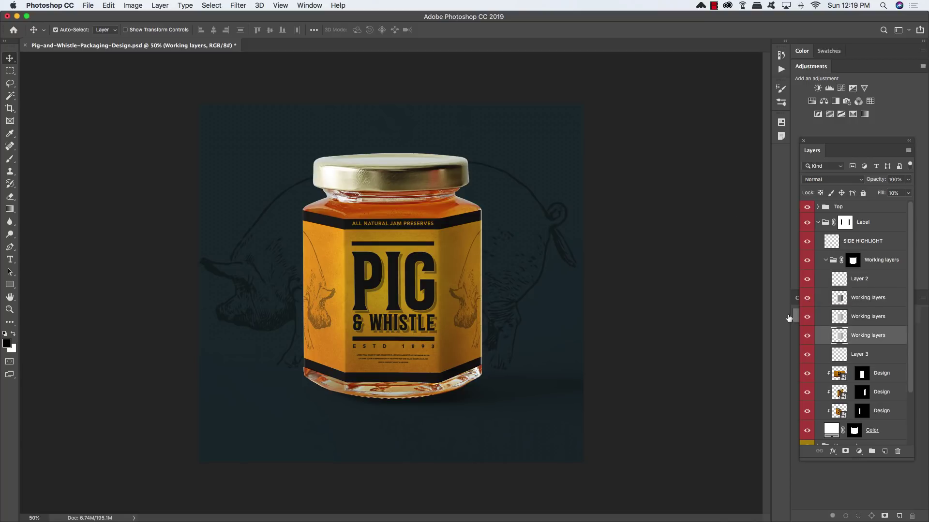
Step: Check Layer 2's effect on the label by toggling its visibility, and set its blend mode to Overlay
left_click(855, 281)
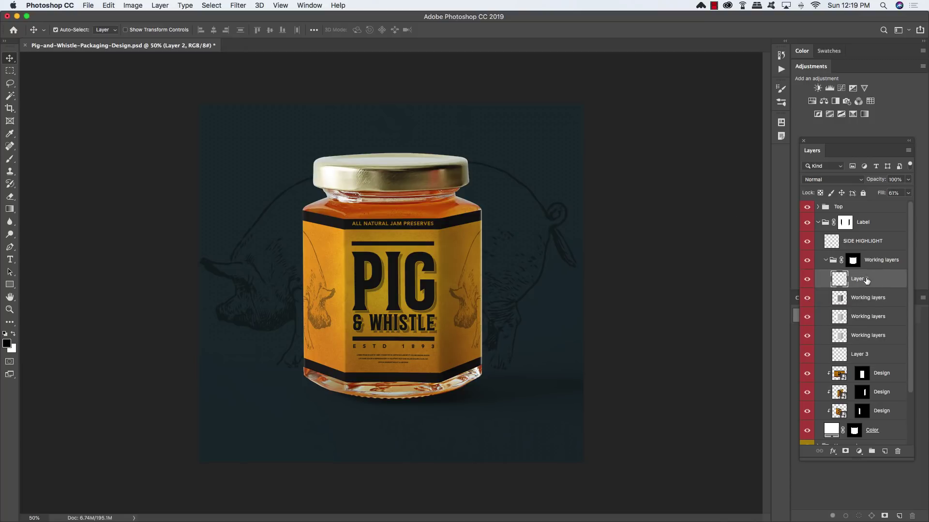
left_click(807, 282)
left_click(806, 283)
left_click(821, 180)
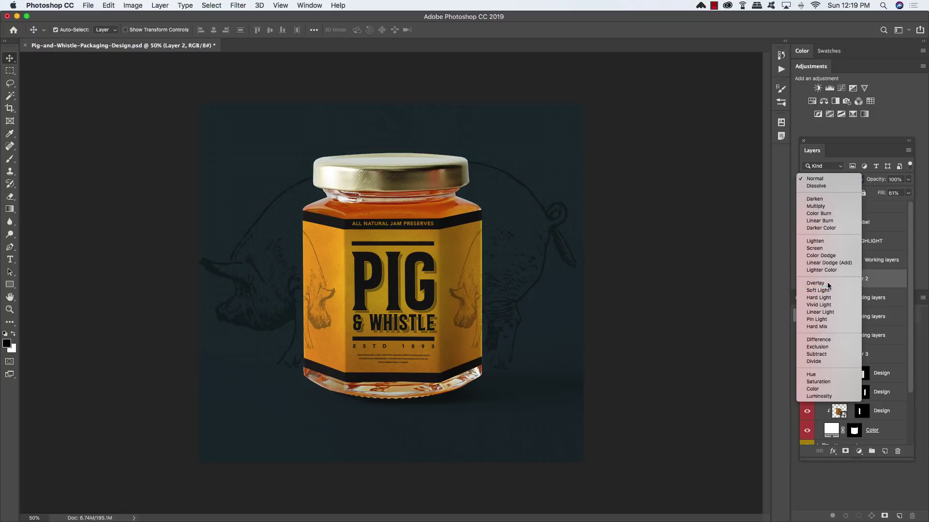
left_click(813, 283)
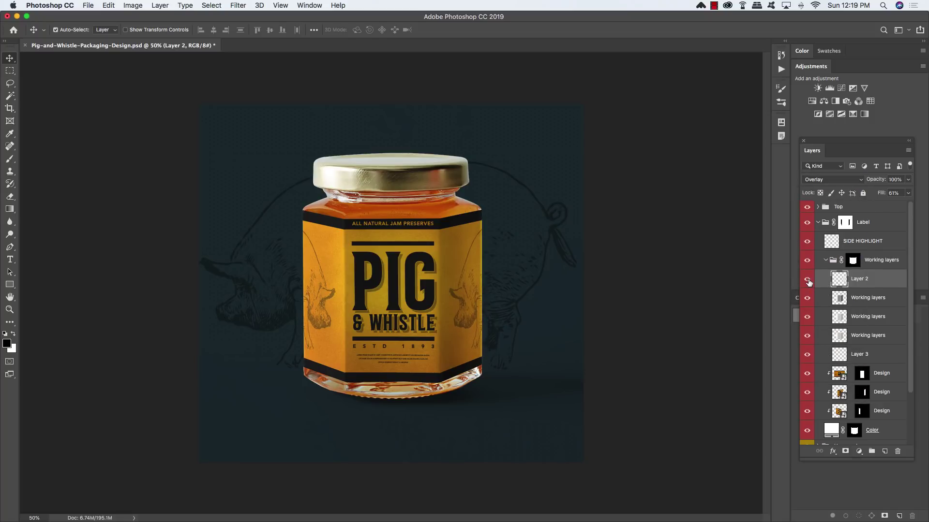
Step: Compare the label with and without the lowest Working layers layer, leave that layer hidden, and review the two above it
left_click(879, 339)
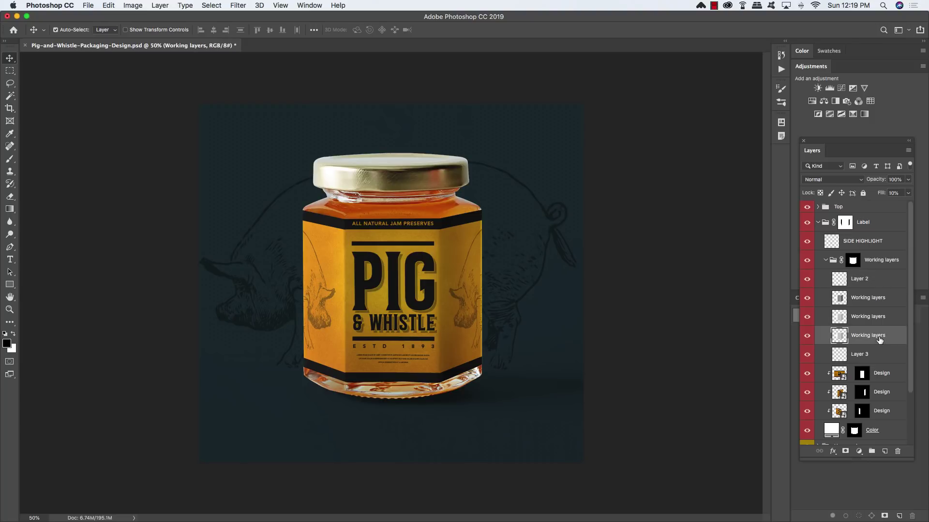
left_click(806, 336)
left_click(806, 335)
left_click(807, 335)
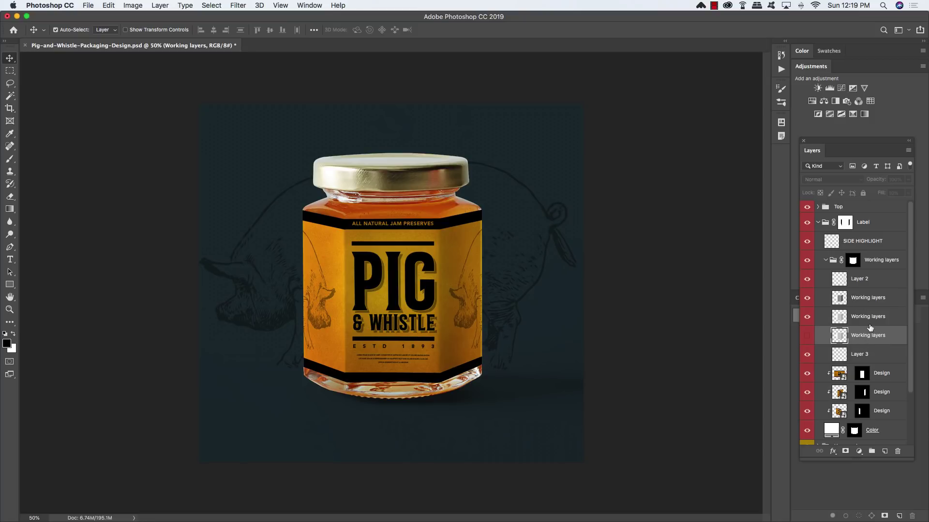
left_click(877, 300)
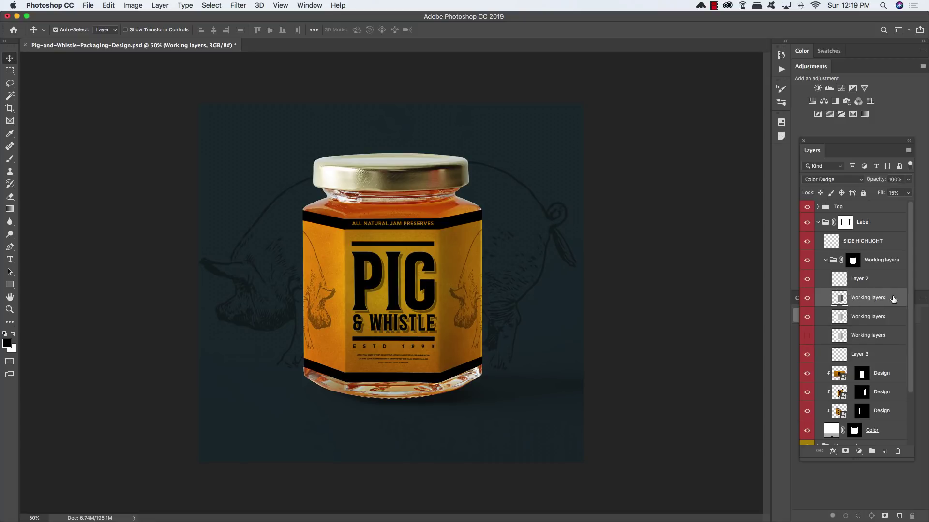
left_click(879, 319)
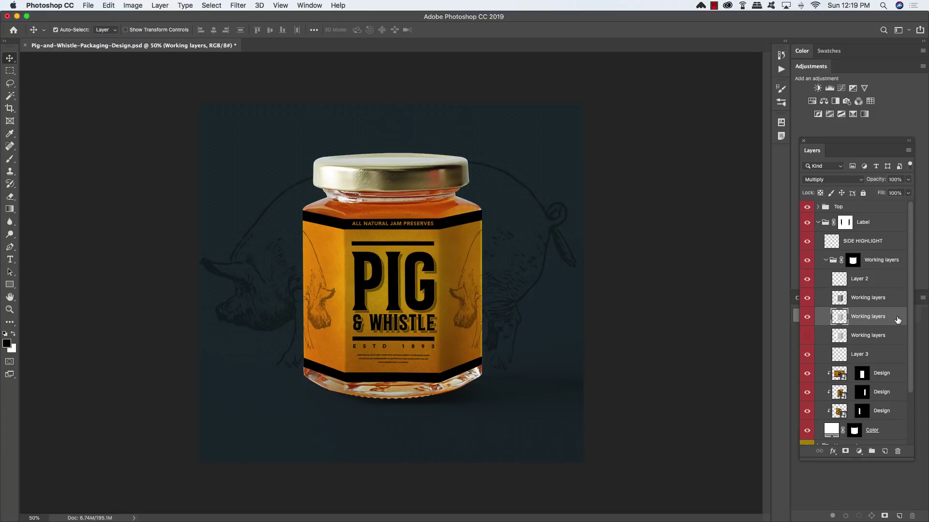
left_click(896, 337)
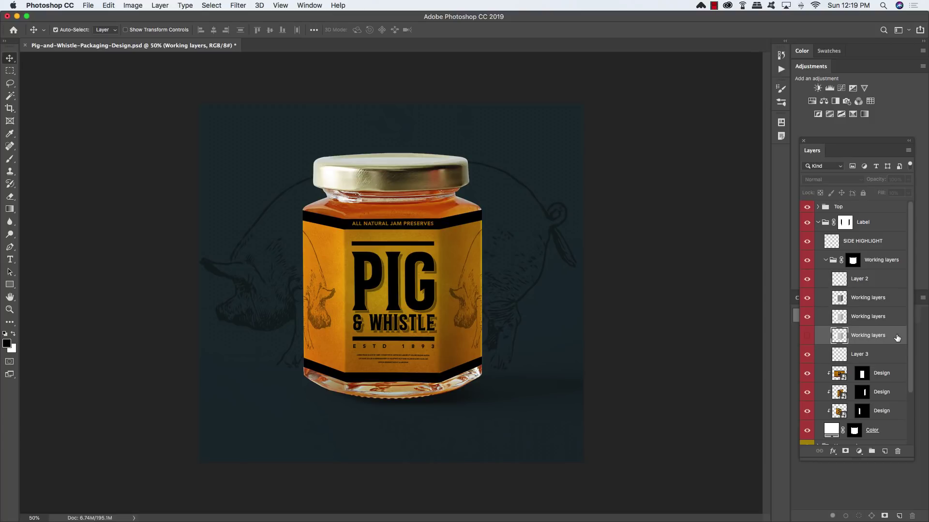
Step: Collapse the Working layers and Label groups and move the Layers panel closer to the jar
left_click(825, 260)
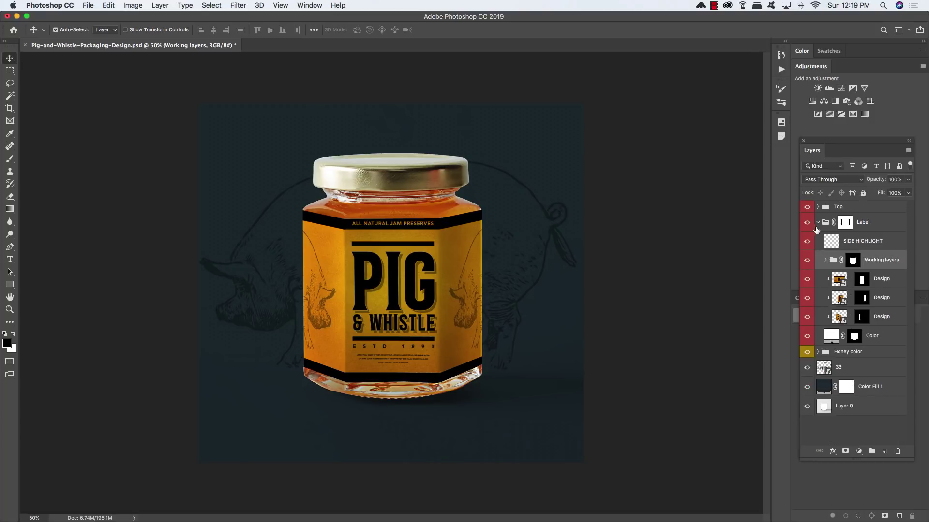
left_click(818, 223)
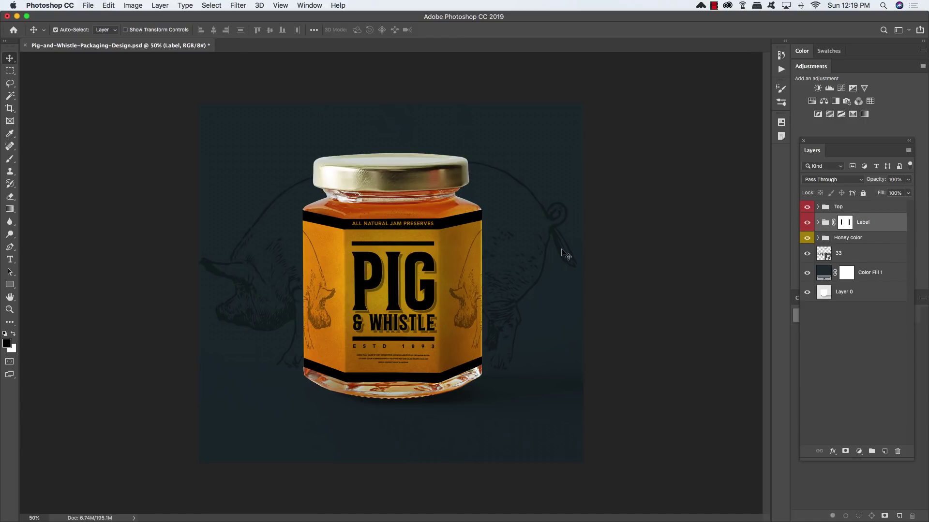
left_click_drag(822, 142, 628, 142)
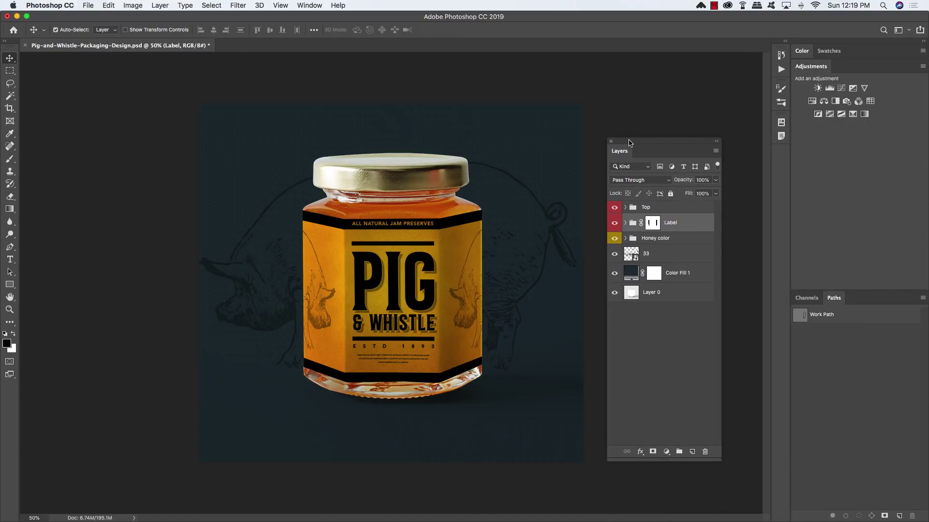